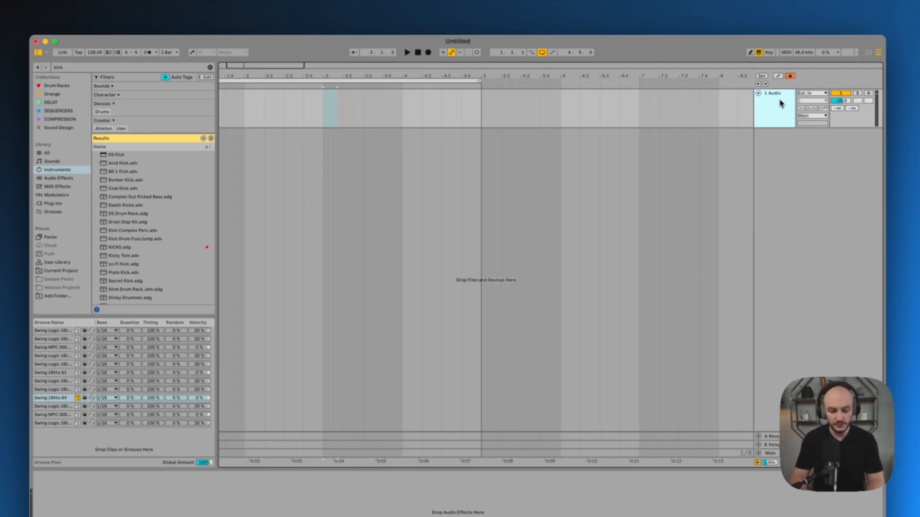
Add a new MIDI track and delete the existing audio track
key(super+shift+t)
click(758, 94)
click(765, 95)
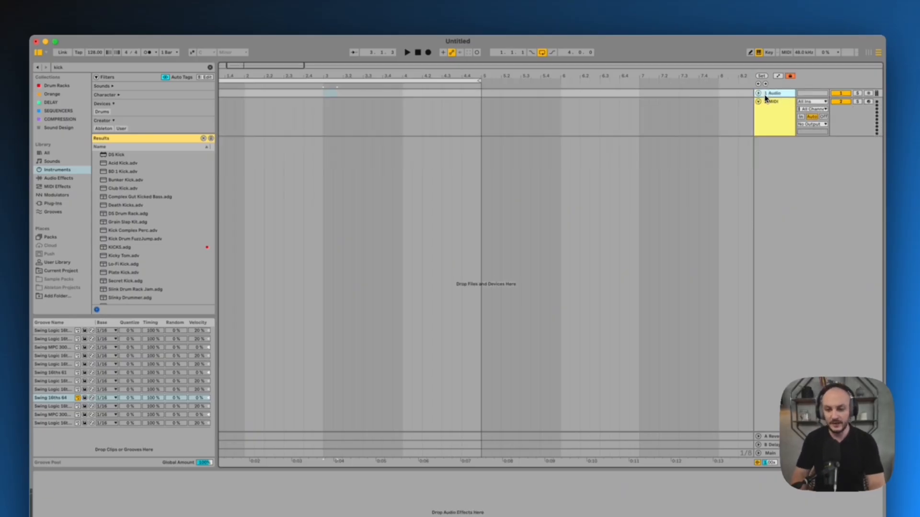
key(Delete)
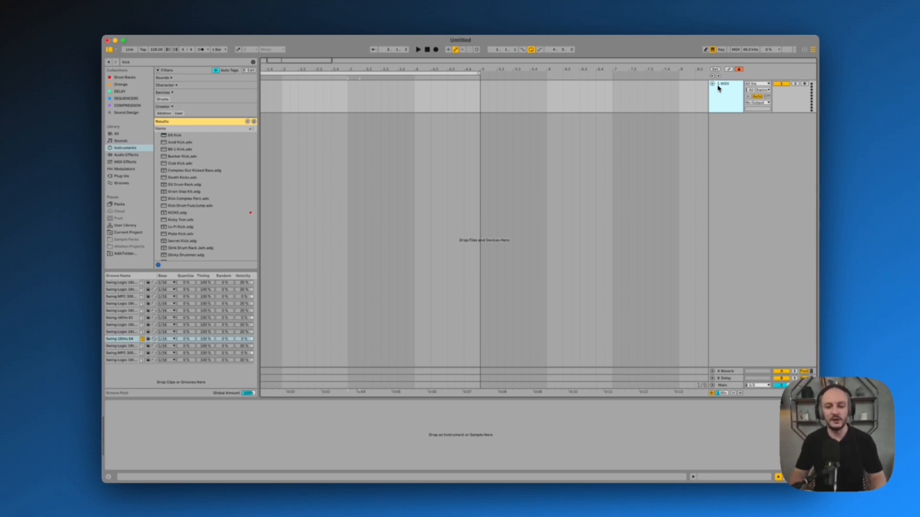
Load an empty Drum Rack onto the MIDI track and fill its pads with all the samples from the Sample Pack's KICKS folder
drag(169, 62, 107, 63)
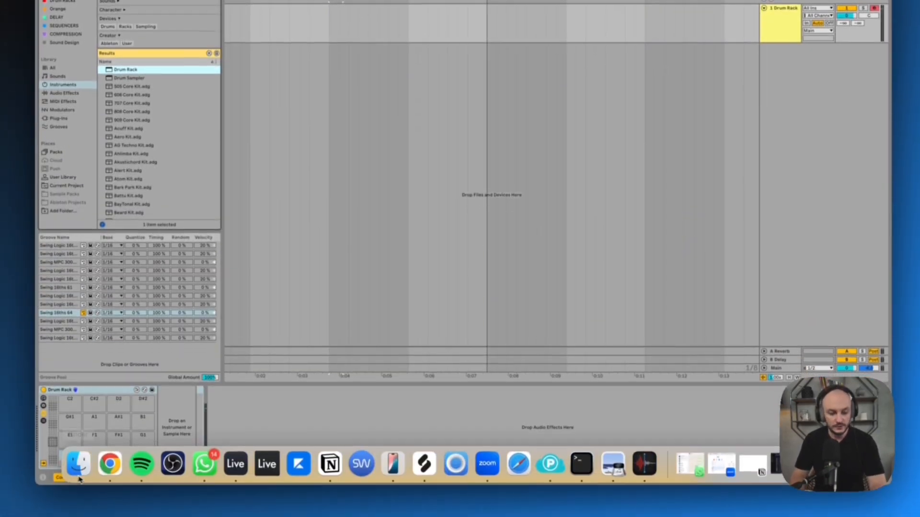
click(72, 472)
scroll(448, 139, up, 10)
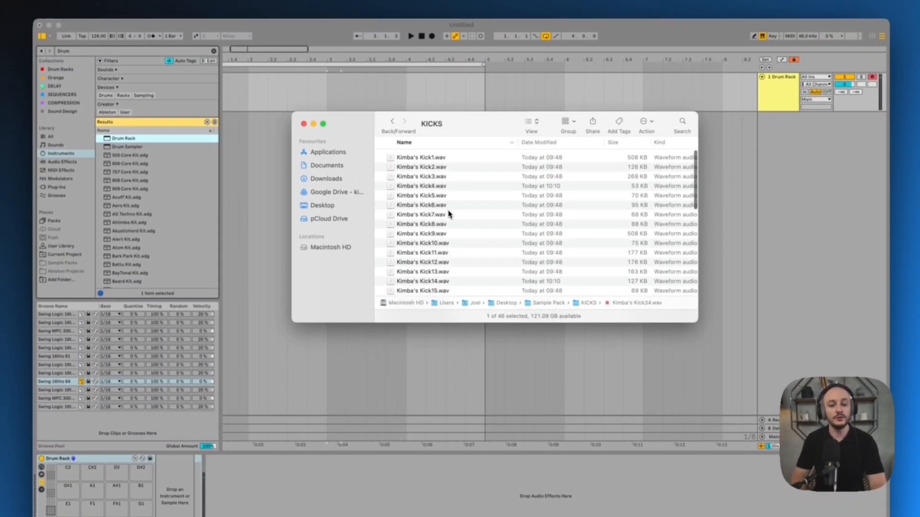
click(392, 123)
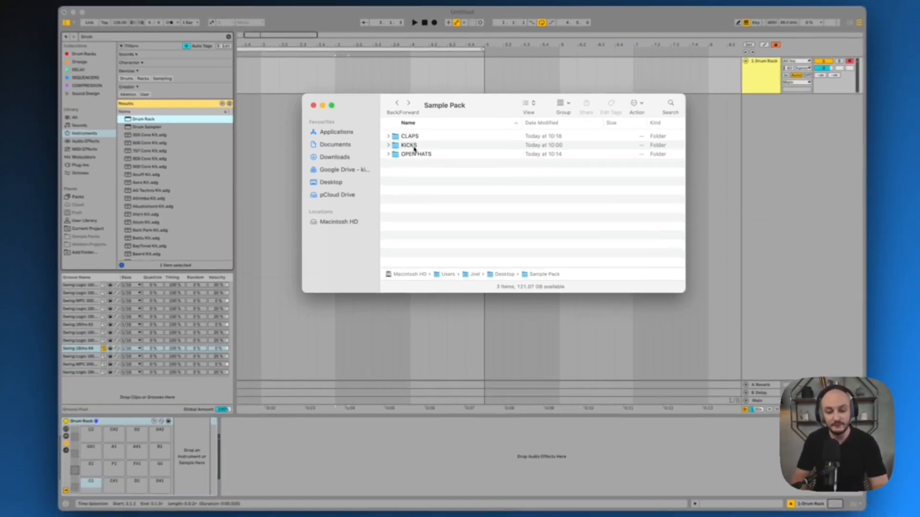
double_click(413, 158)
click(424, 155)
key(super+a)
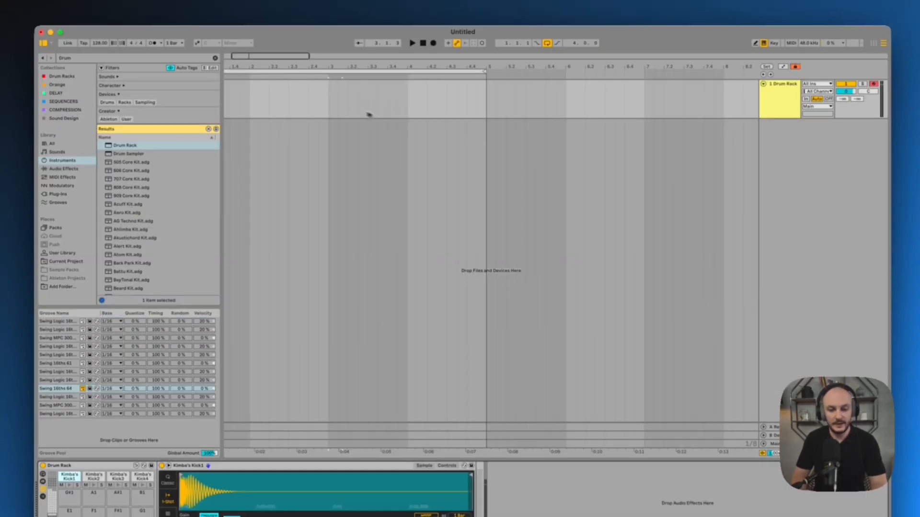
Create an empty two-bar MIDI clip on the kick Drum Rack track, starting at bar 1
click(338, 108)
drag(329, 107, 189, 111)
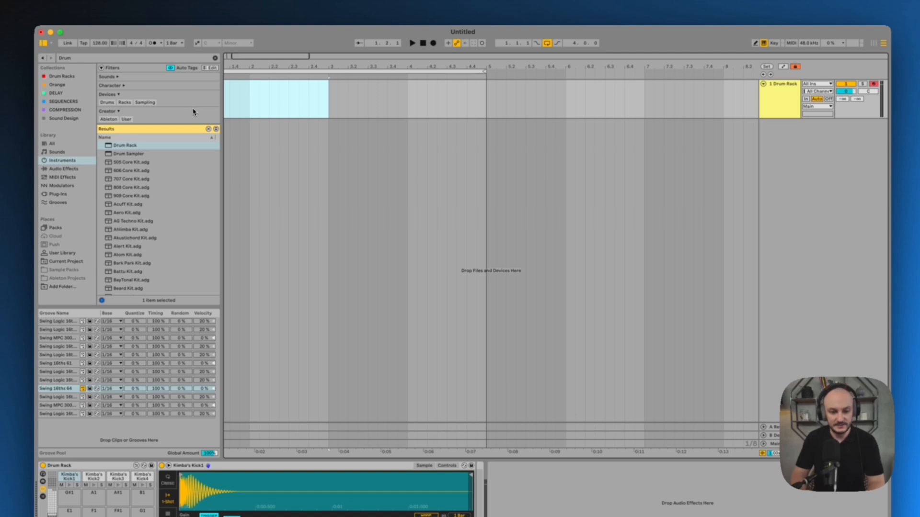
drag(297, 67, 352, 68)
drag(382, 107, 228, 111)
key(super+shift+m)
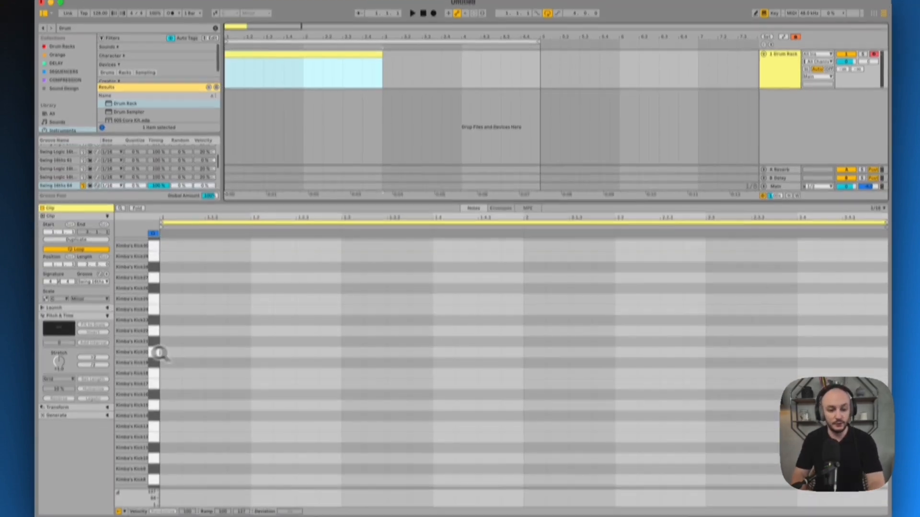
Place kick notes on every beat of the two-bar clip, using the first kick sample's row
scroll(182, 240, down, 2)
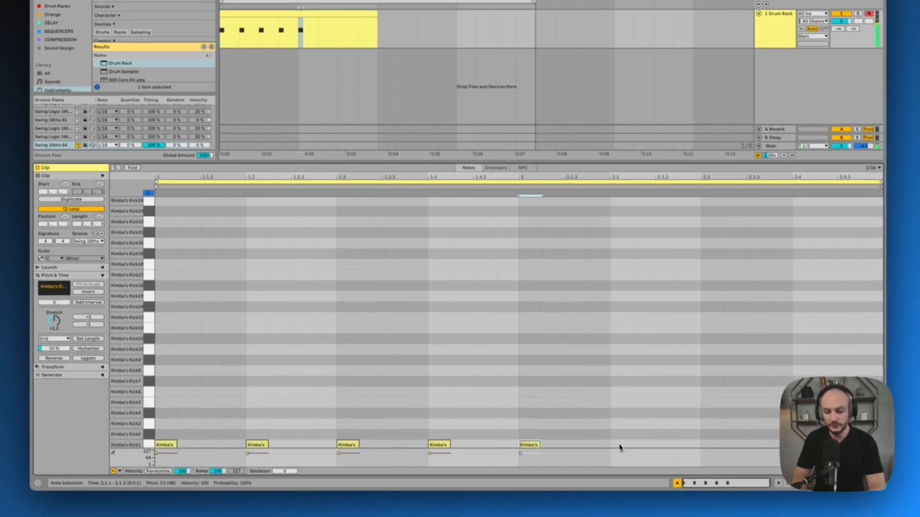
click(615, 445)
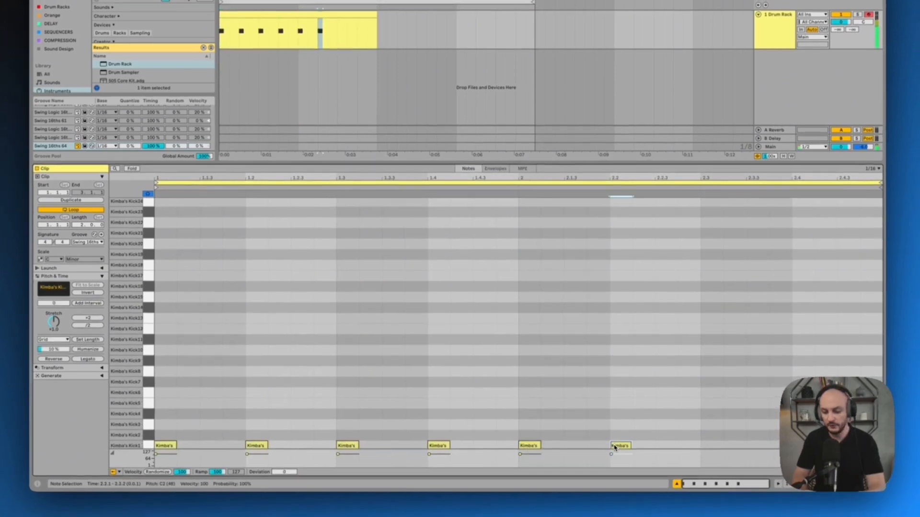
click(704, 446)
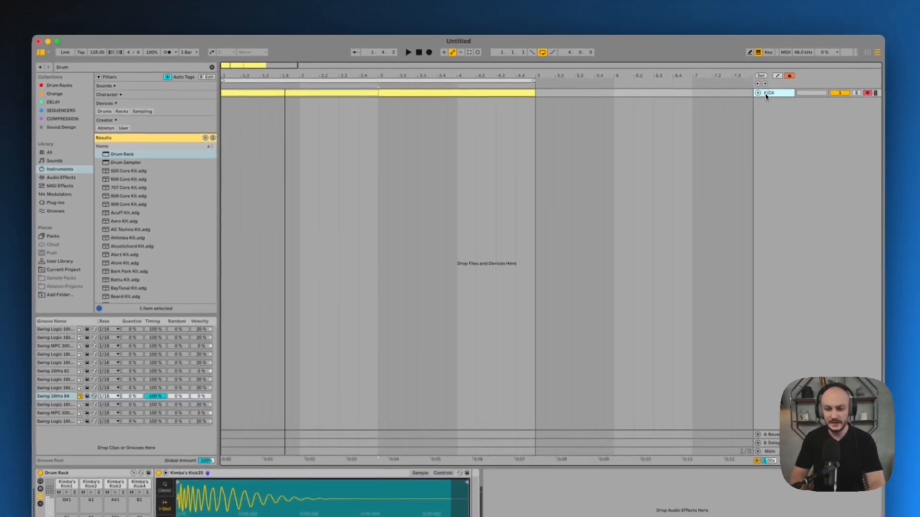
Add a MIDI track with a clap Drum Rack and a two-bar clip, placing claps on beats 2 and 4 of each bar
key(super+shift+t)
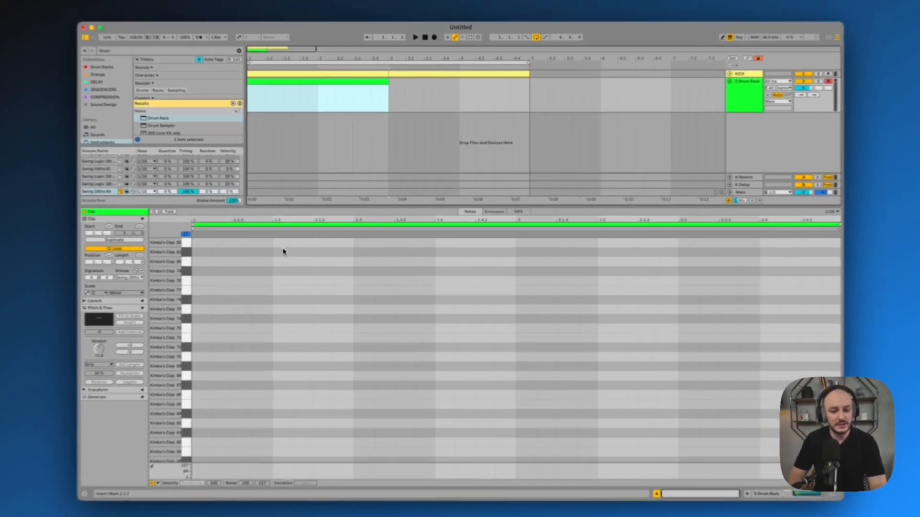
click(289, 242)
click(445, 242)
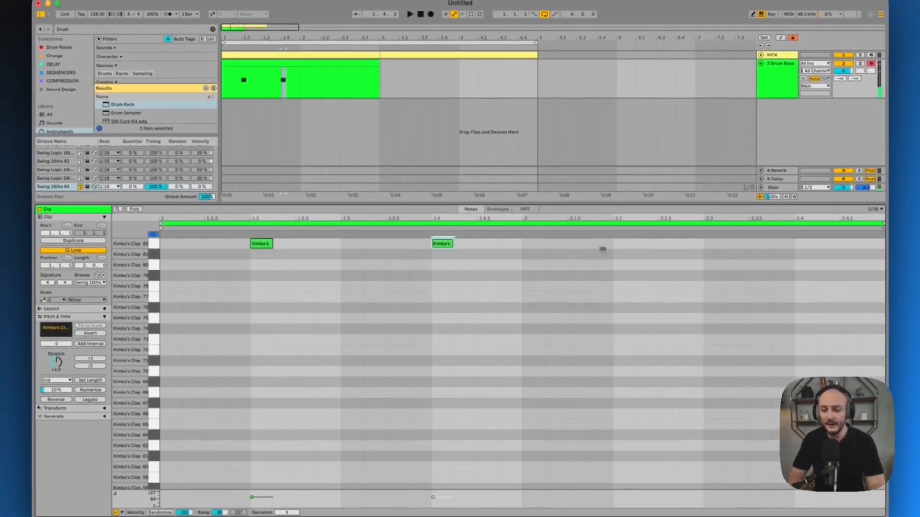
click(624, 245)
double_click(798, 246)
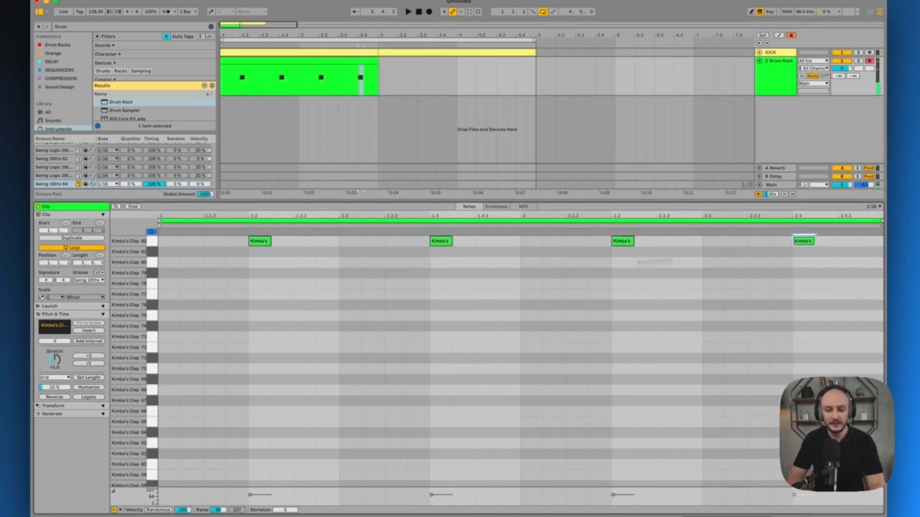
Select all the clap notes and shift them down through the rows during playback to choose a different clap sample
click(155, 244)
key(Down)
key(Down)
key(Down)
key(Down)
key(Down)
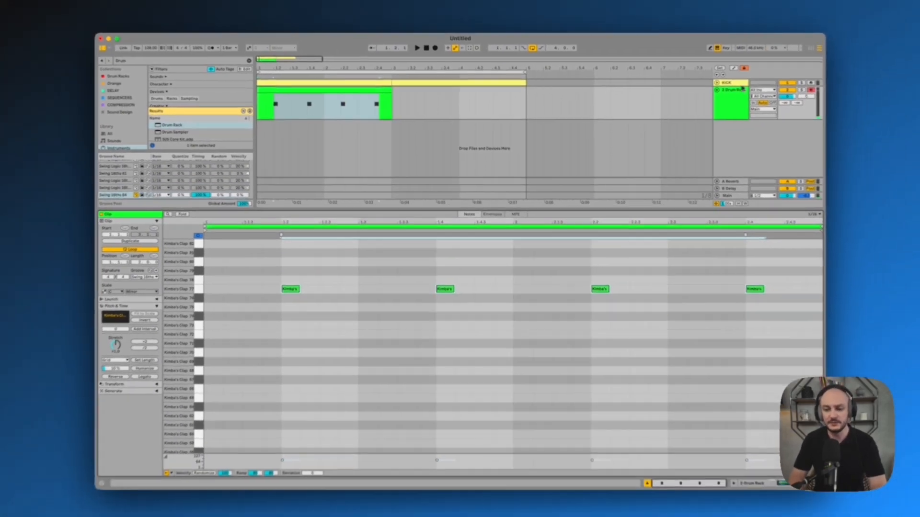
key(space)
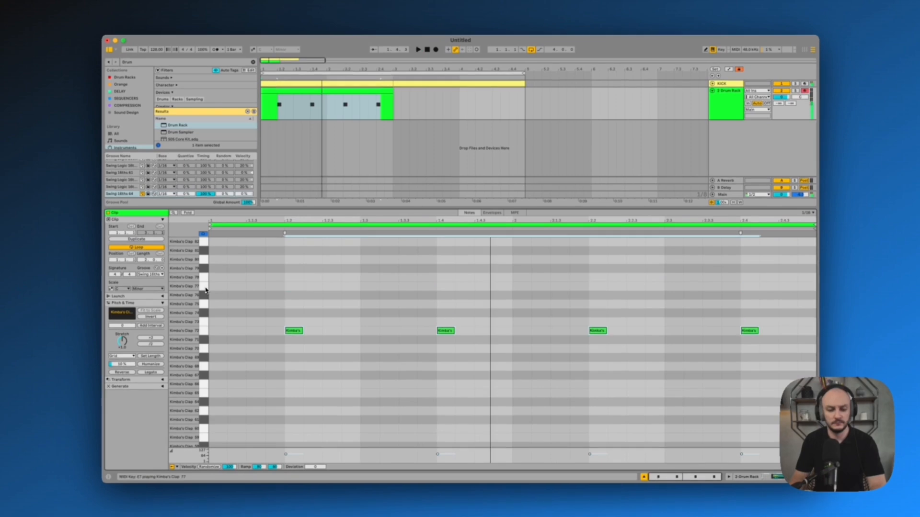
key(Up)
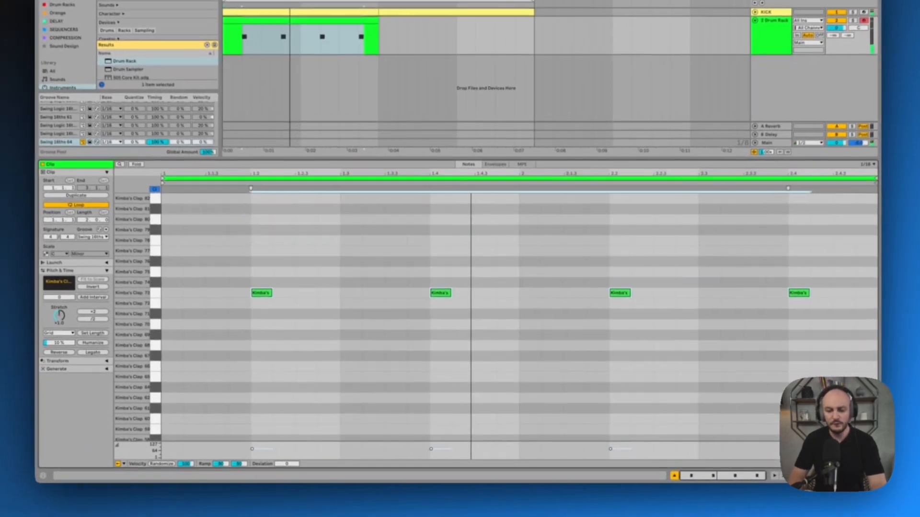
key(shift+Tab)
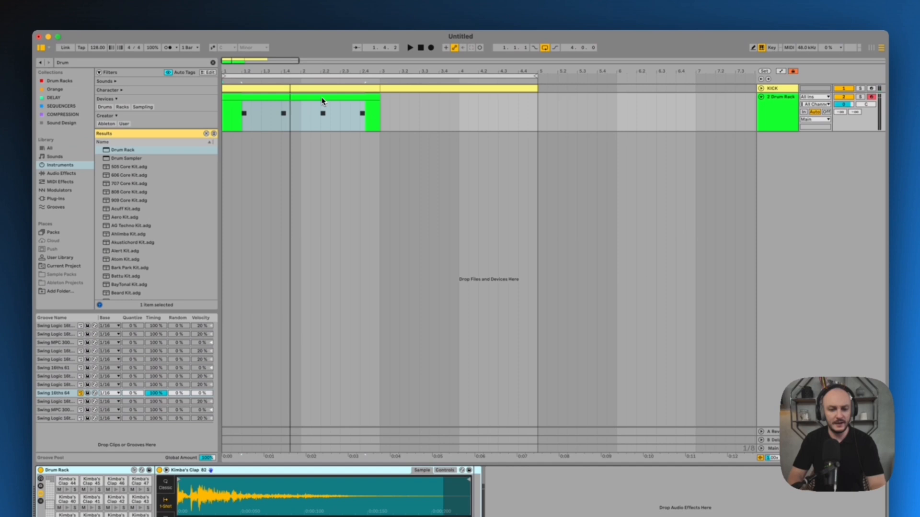
Duplicate the clap clip into bars 3 and 4 and rename its track CLAP
click(318, 16)
key(super+d)
click(781, 110)
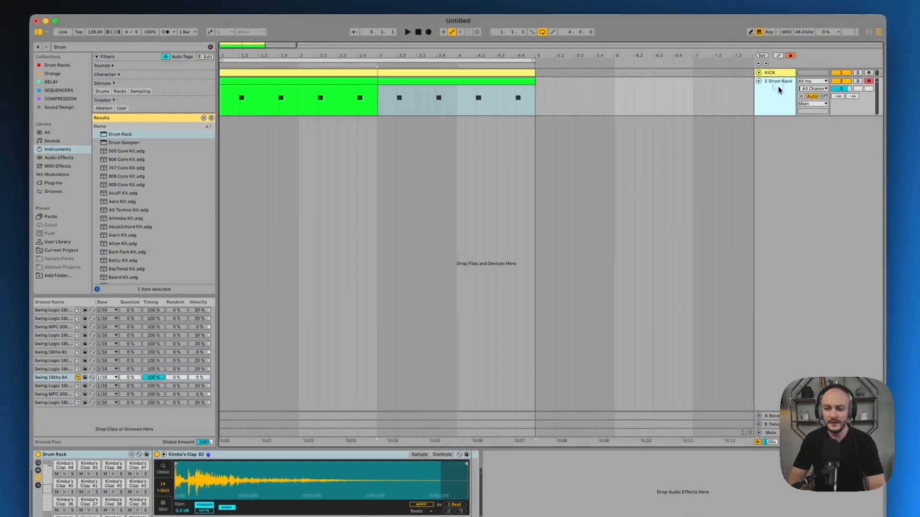
key(super+r)
text(C)
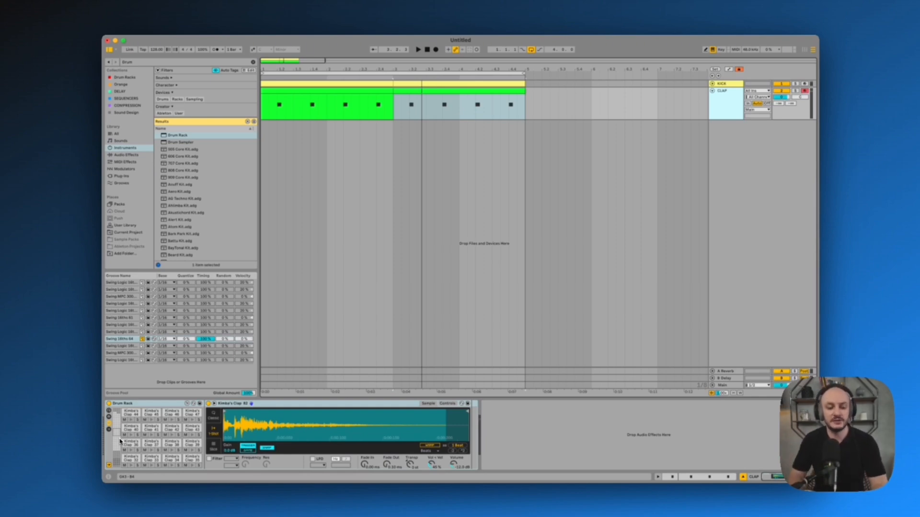
Switch the chosen clap's sampler to Classic mode, set sustain to -11 dB and adjust the decay during playback
key(space)
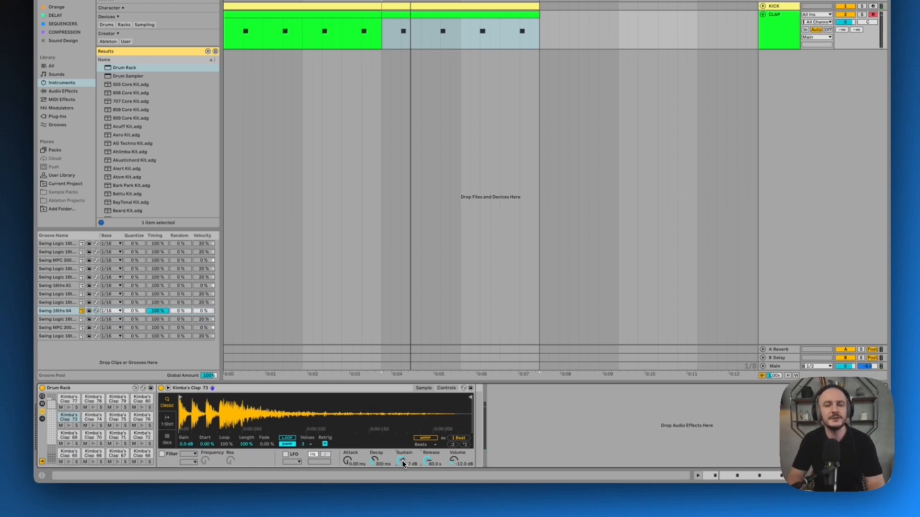
key(space)
drag(402, 461, 375, 465)
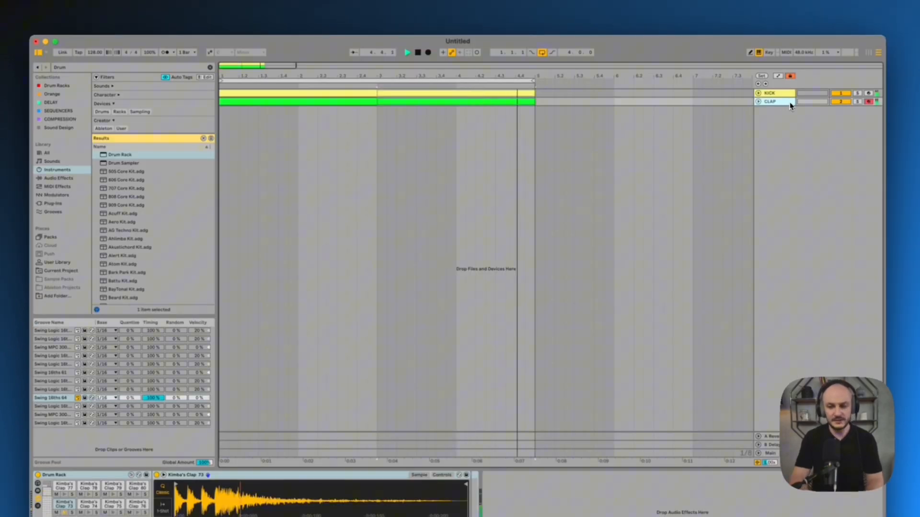
Add an OPEN HATS rack track with a two-bar clip and repeat an open hat note on every offbeat
key(super+shift+t)
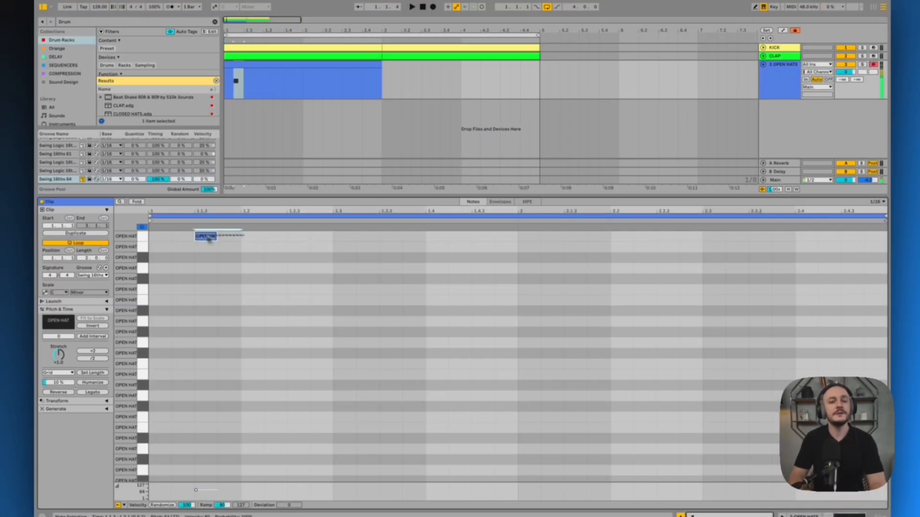
key(super+d)
key(super+d)
key(super+d)
key(super+d)
key(super+d)
key(super+d)
key(super+d)
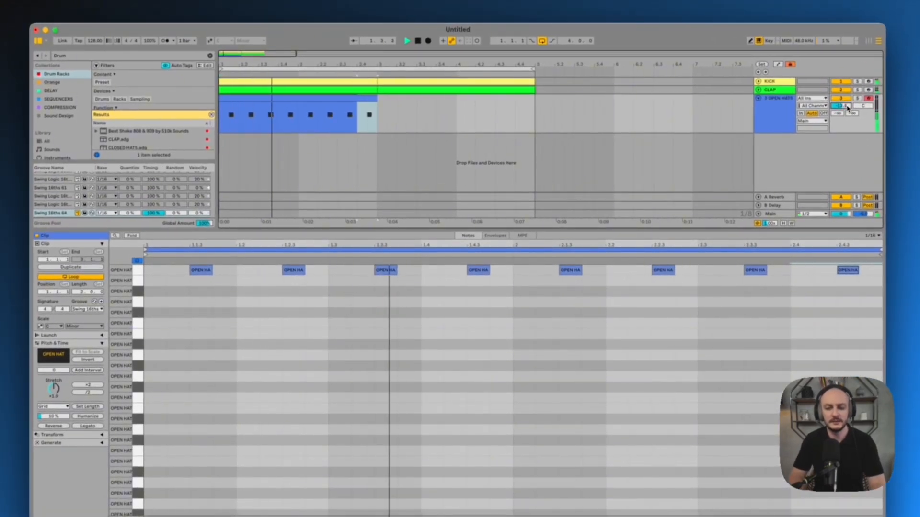
Select all the open hat notes and shift them down through the rows during playback to choose another open hat sample
click(772, 116)
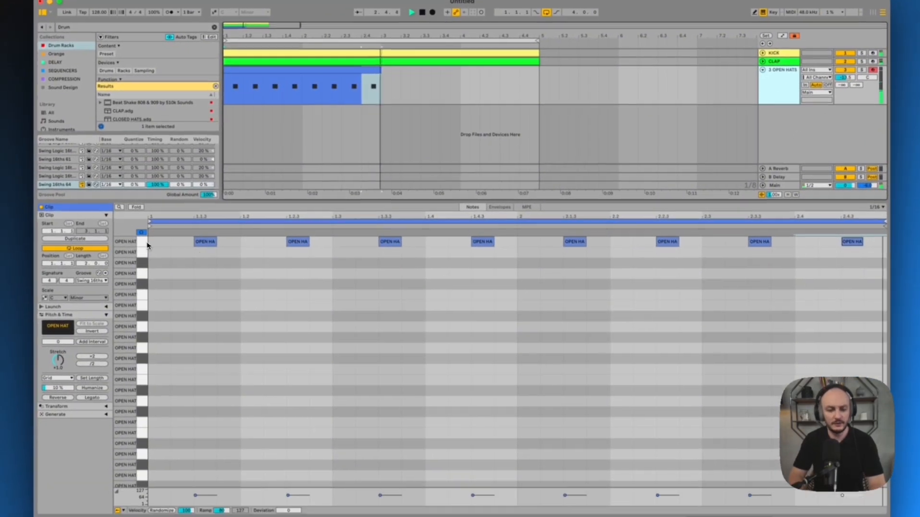
click(142, 272)
key(Down)
key(Down)
key(Down)
key(Down)
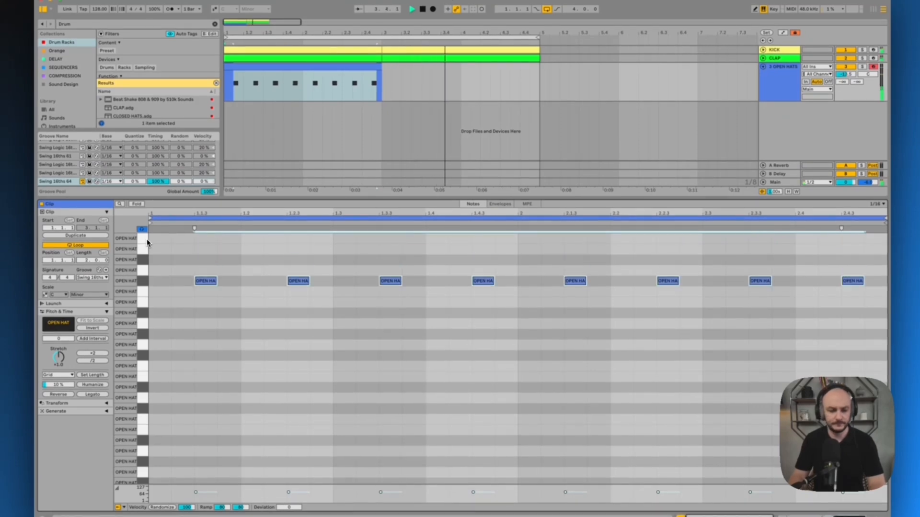
key(space)
key(Down)
key(Down)
key(Down)
key(Down)
key(Down)
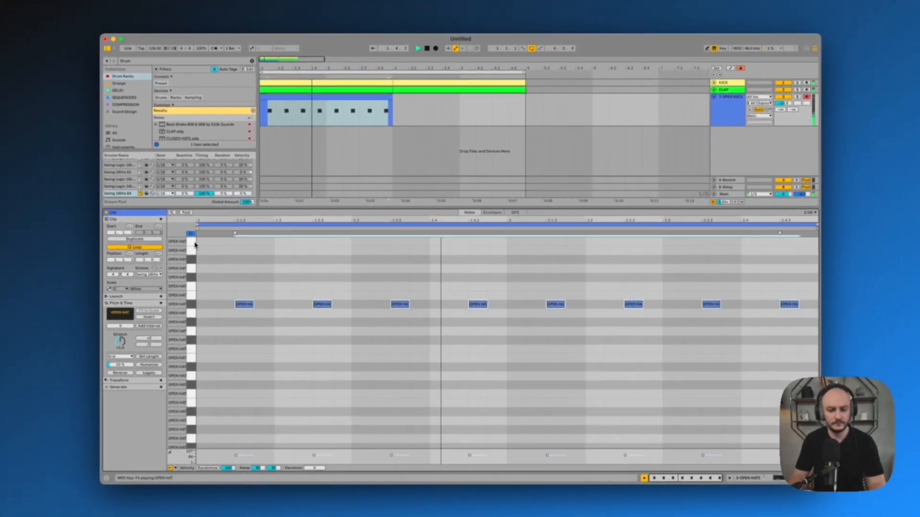
key(Down)
key(Down)
key(Down)
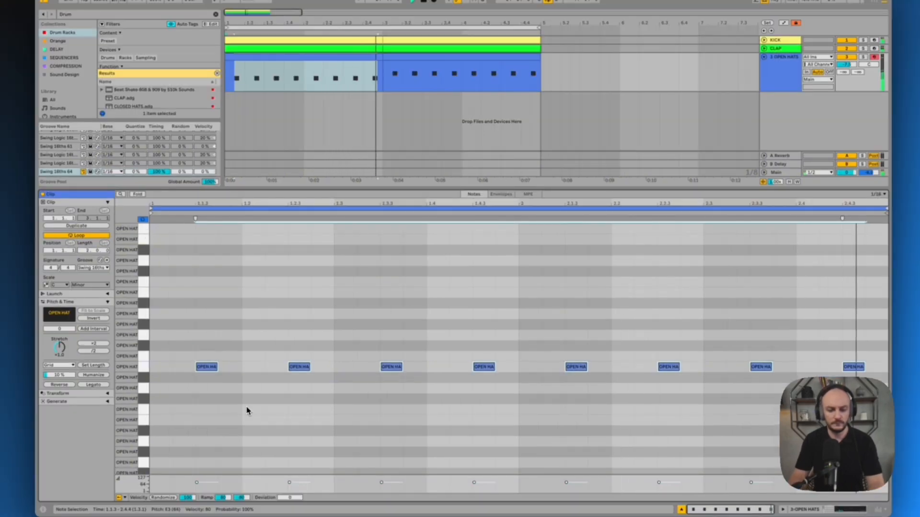
Duplicate the two-bar open hat clip into bars 3 and 4 and play back the loop
key(space)
click(355, 57)
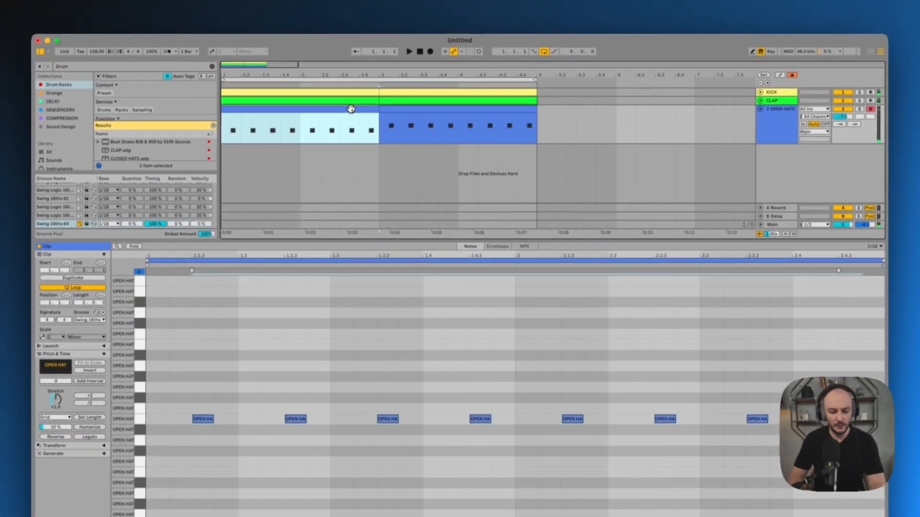
key(super+d)
key(space)
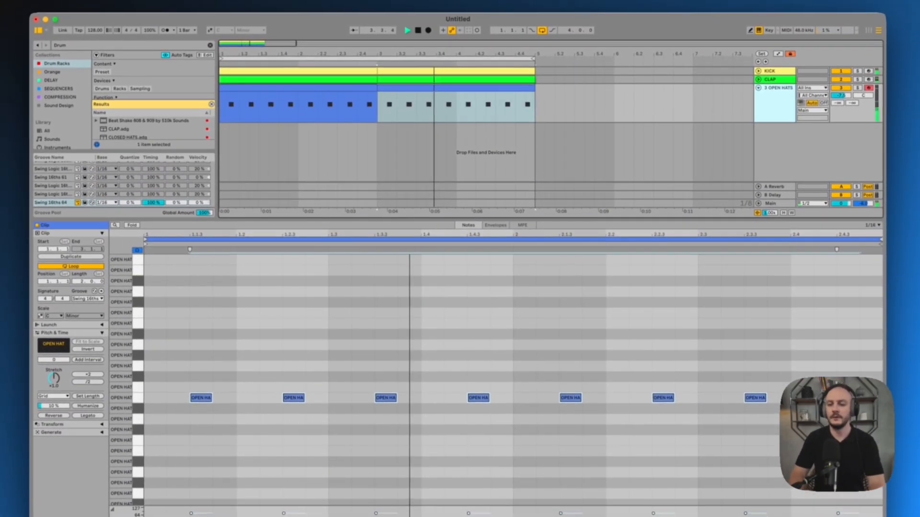
key(space)
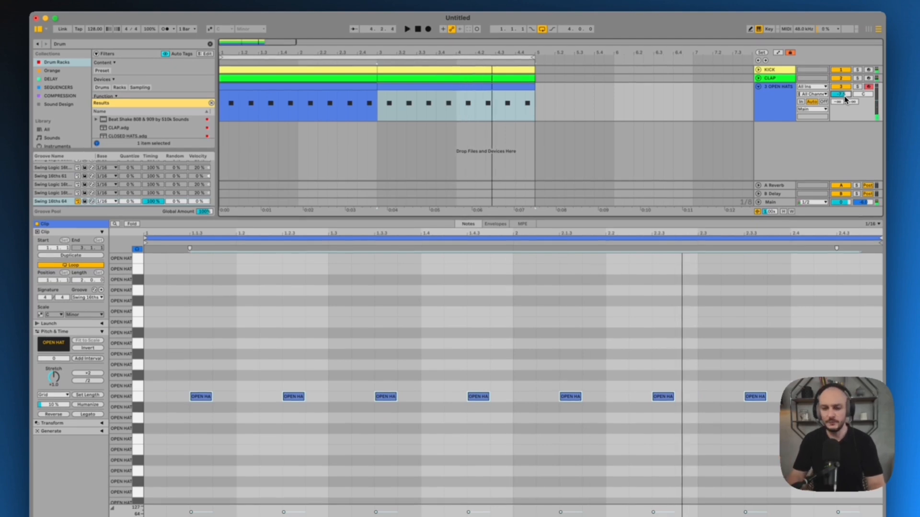
Show the OPEN HATS rack, select the pad in use and trim the start of its sample
click(787, 102)
click(834, 476)
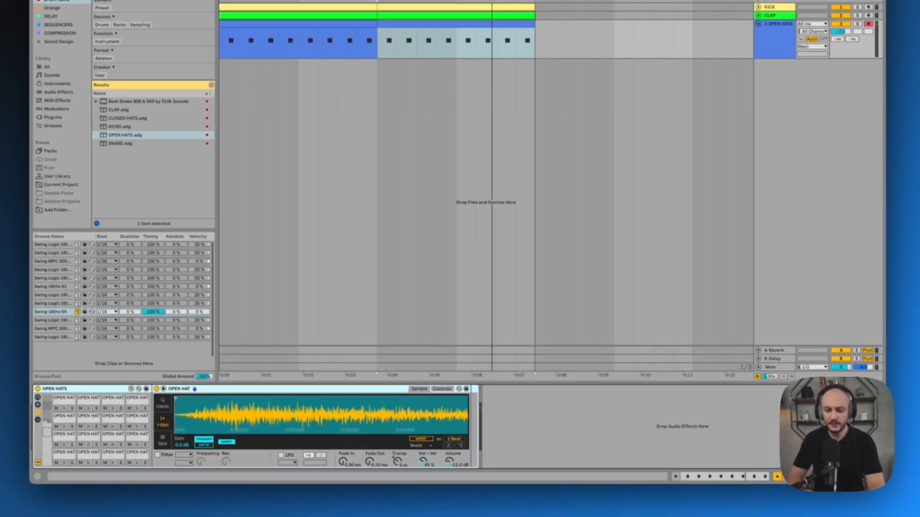
click(66, 401)
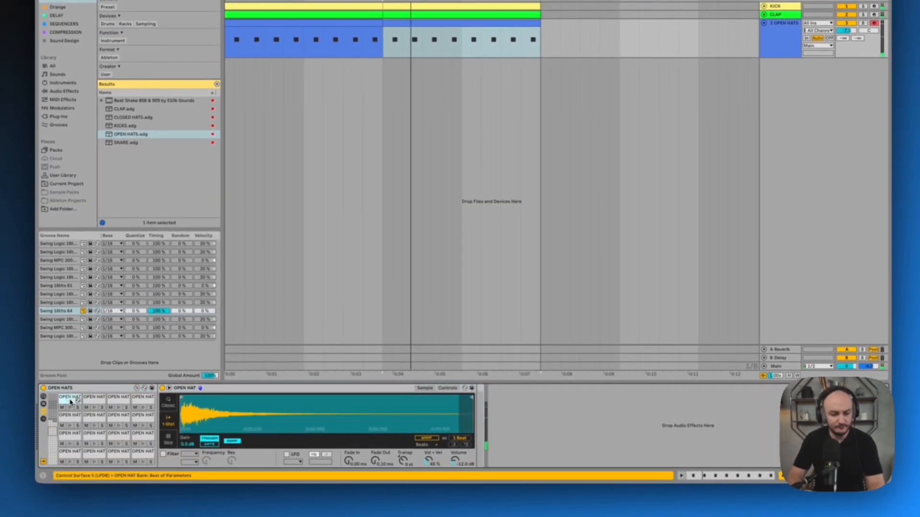
drag(186, 407, 208, 400)
key(space)
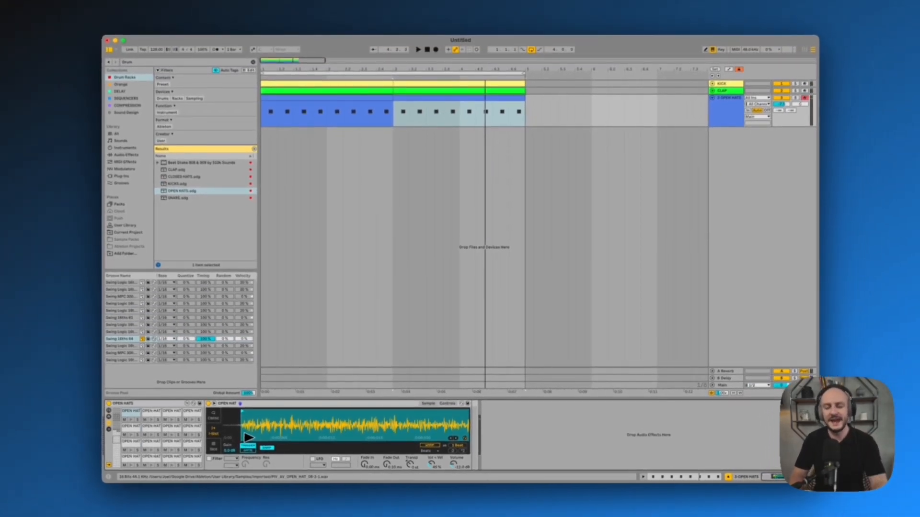
Play the loop and balance the volumes of the CLAP and OPEN HATS tracks, leaving the OPEN HATS track selected
key(space)
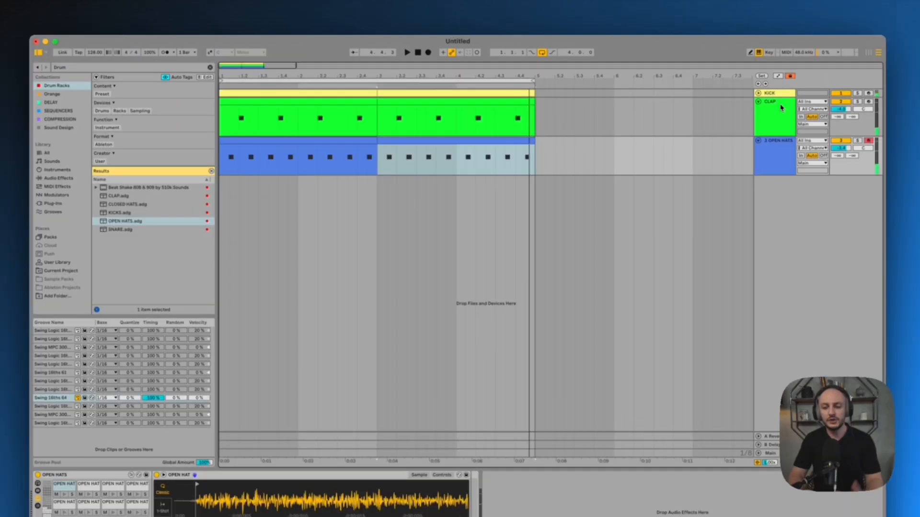
click(781, 107)
key(space)
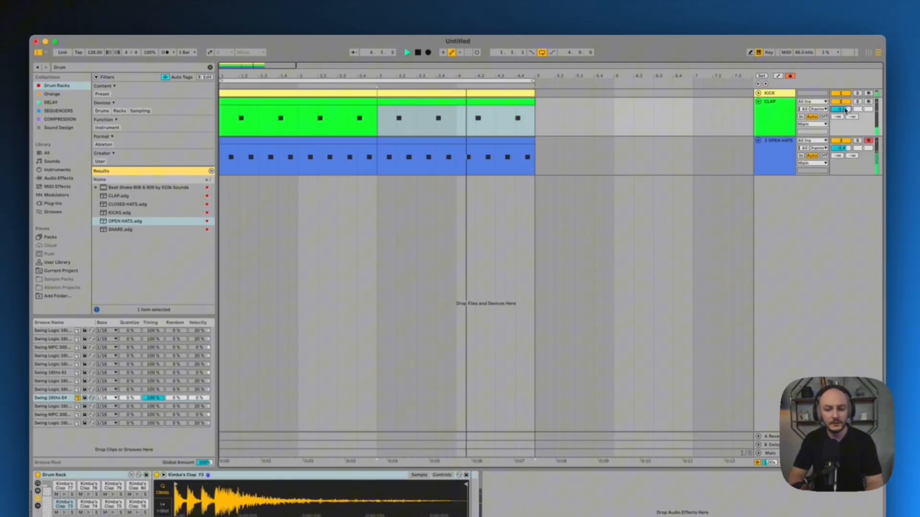
key(space)
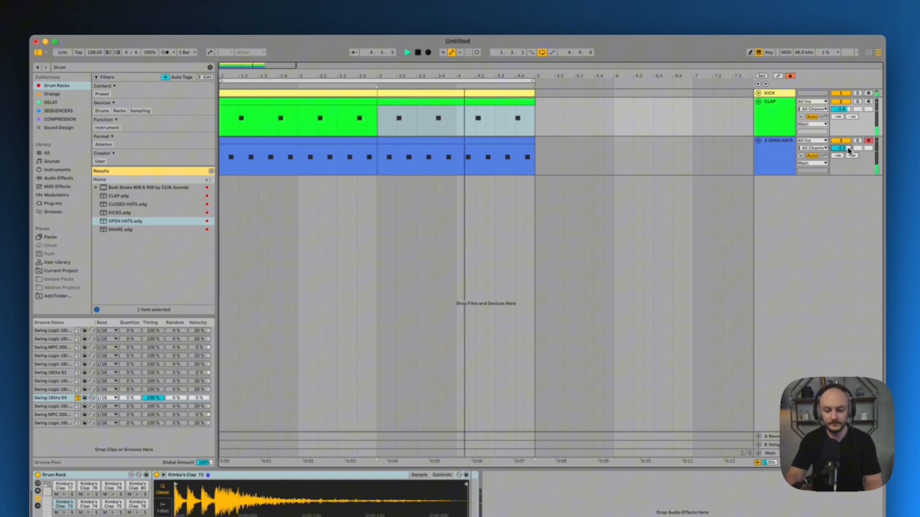
key(XF86AudioRaiseVolume)
click(772, 152)
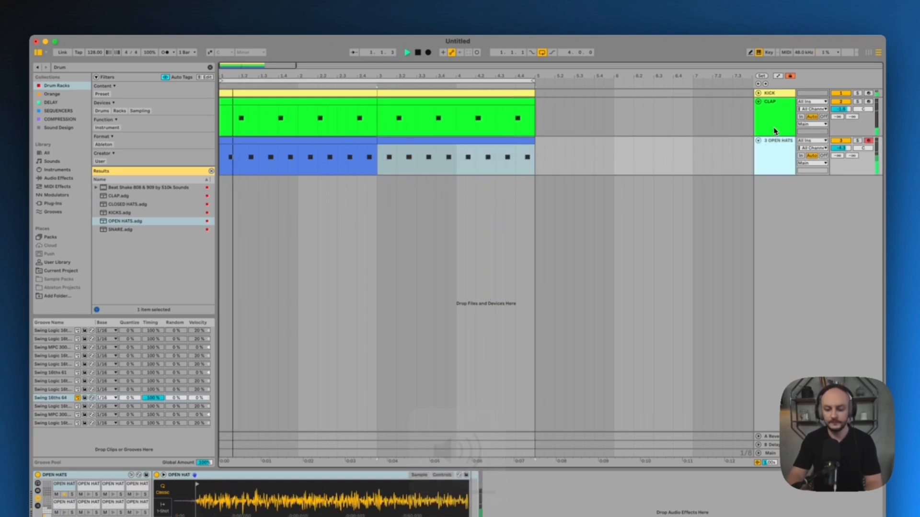
key(space)
Fold the CLAP and OPEN HATS tracks and rename the hats track OPEN HAT
click(758, 101)
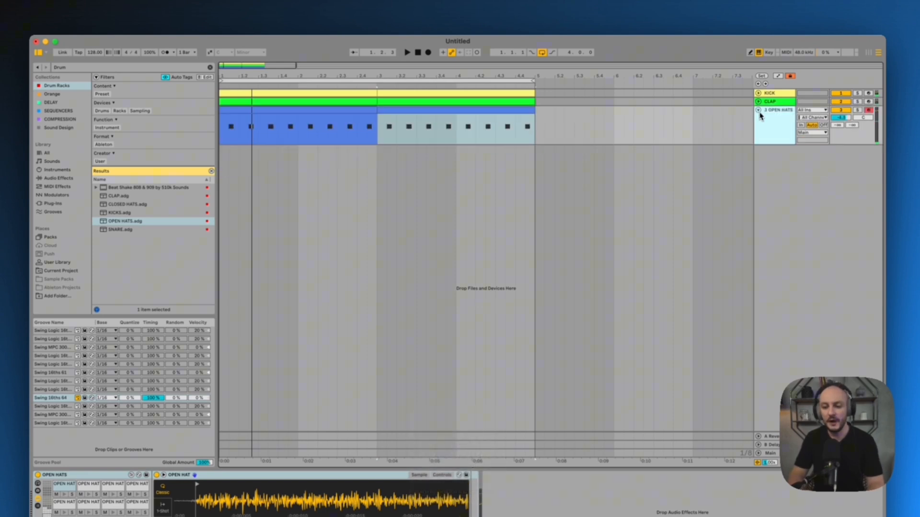
click(758, 110)
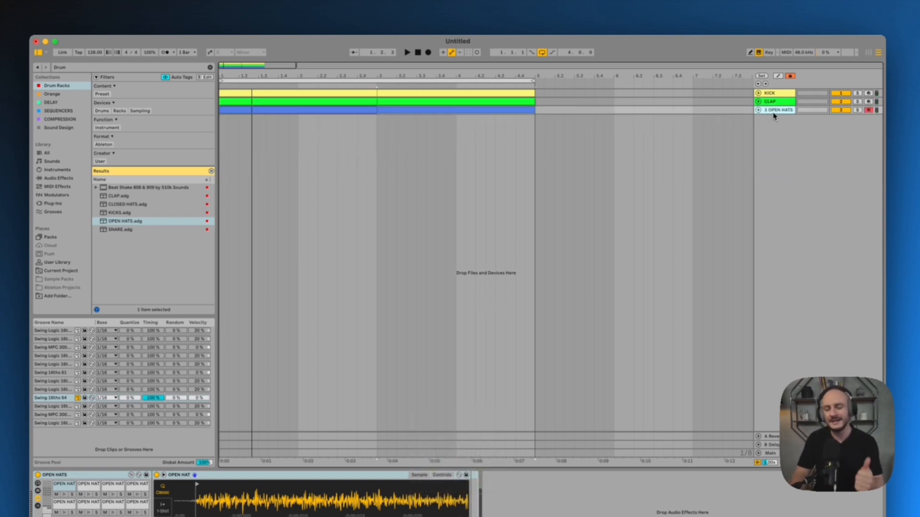
text(OPEN)
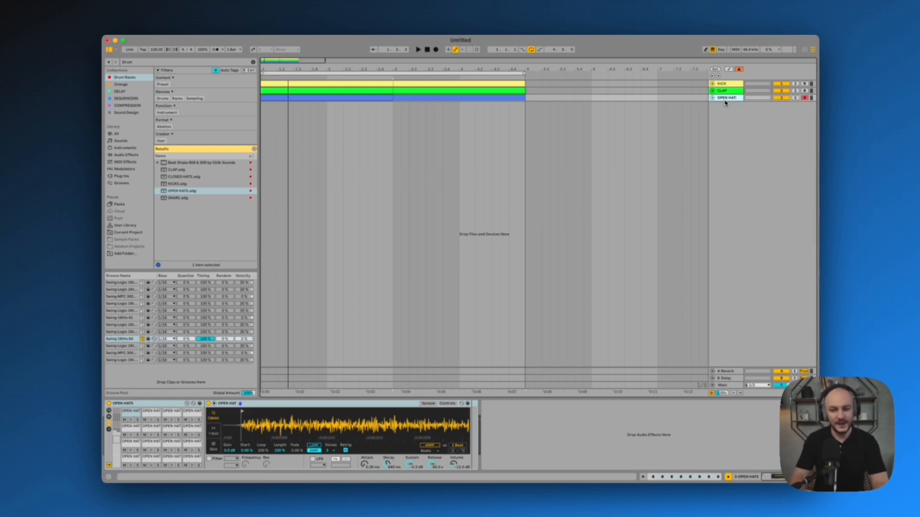
click(728, 91)
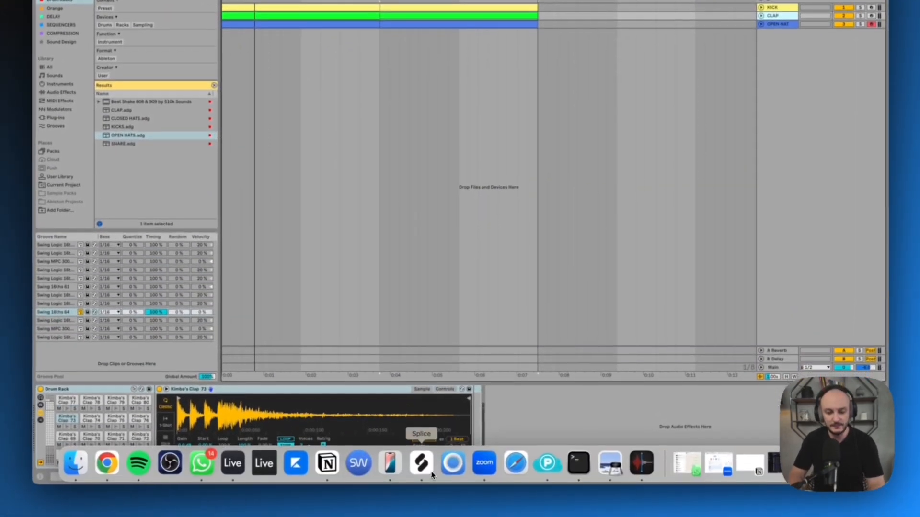
Switch to Splice and clear the Serum, genre, uk garage and bass filters from the preset search
click(421, 472)
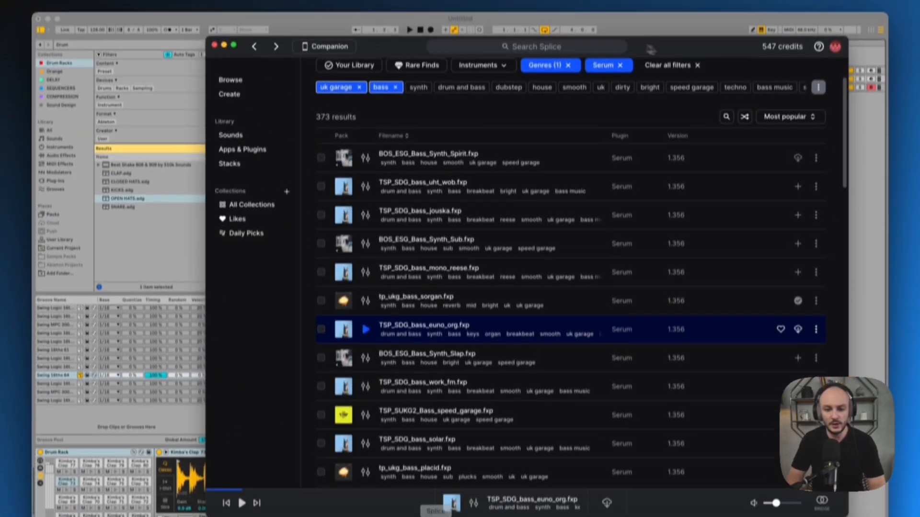
drag(650, 50, 606, 35)
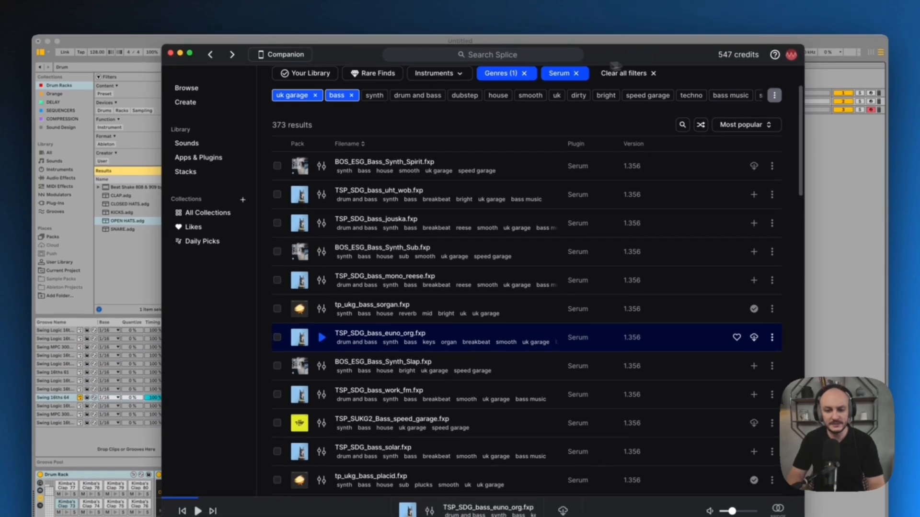
click(577, 52)
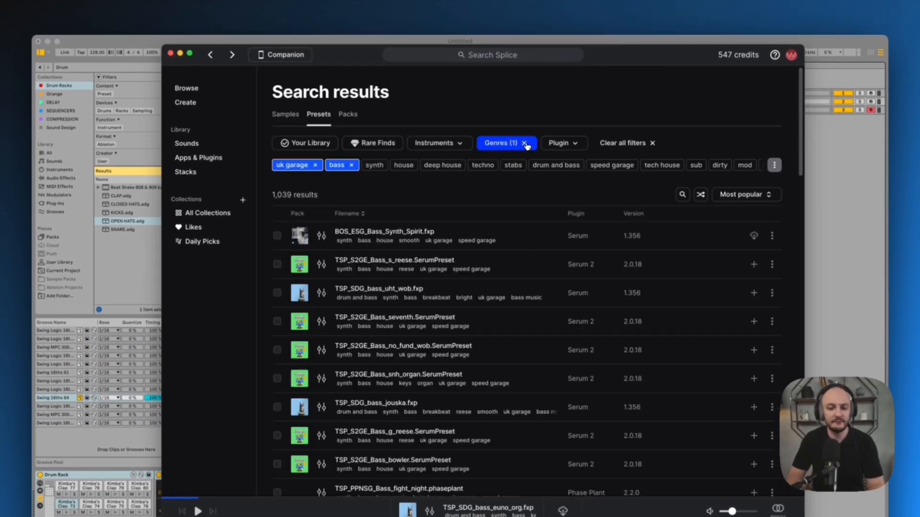
click(315, 165)
click(300, 165)
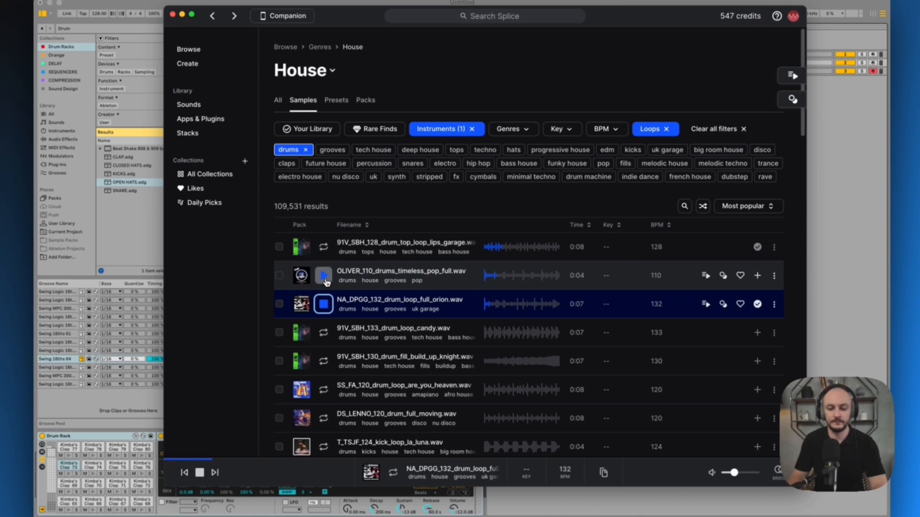
Audition drum loops in the House samples list, stopping on ZEN_GSG_140_drum_loop_no_kick_bullett.wav
key(Down)
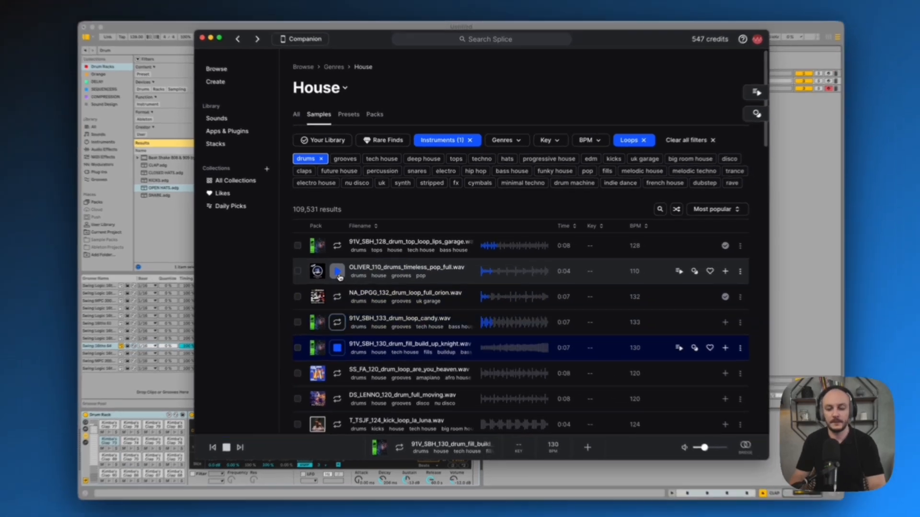
key(Down)
key(Down)
key(Down)
key(Down)
key(Down)
key(Down)
key(Down)
key(Down)
key(Down)
key(Down)
key(Down)
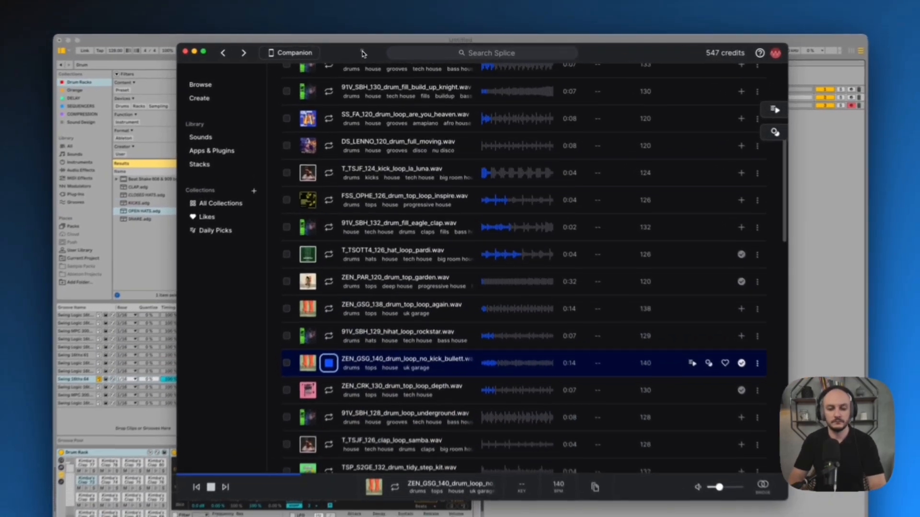
drag(363, 53, 572, 63)
key(space)
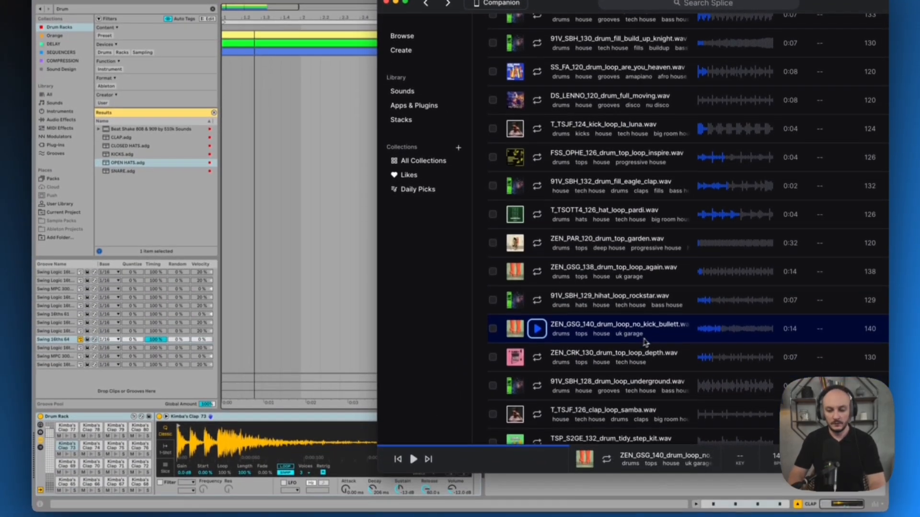
Switch back to Ableton Live by placing the ZEN_GSG_140 no-kick loop on a new track at bar 1, and play it soloed
drag(644, 341, 226, 80)
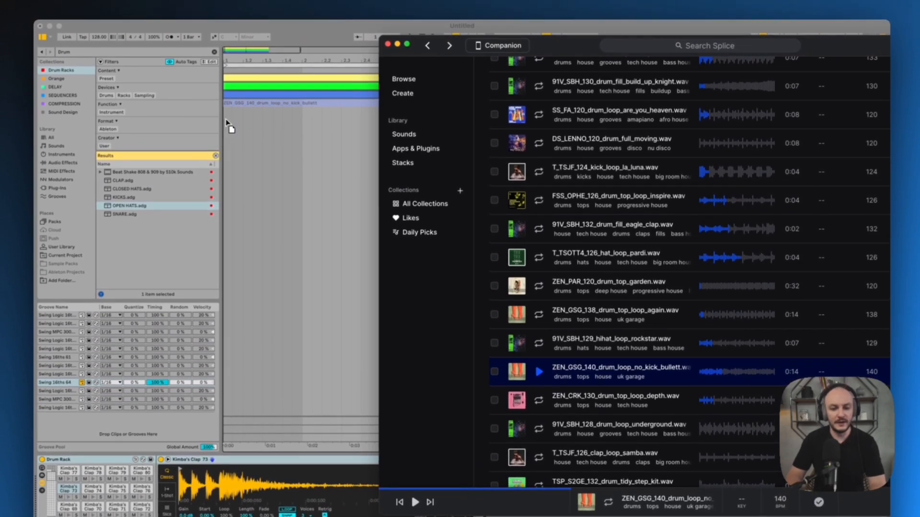
drag(226, 123, 227, 123)
click(269, 102)
click(857, 118)
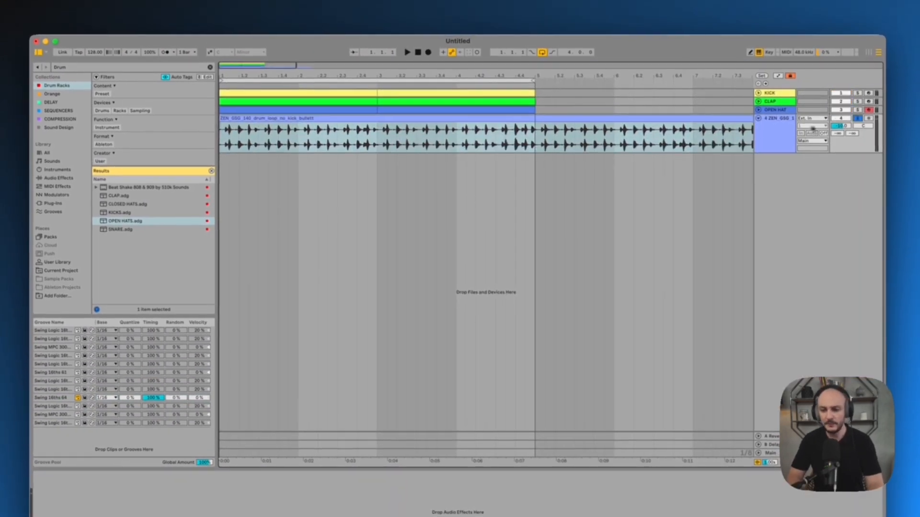
click(781, 131)
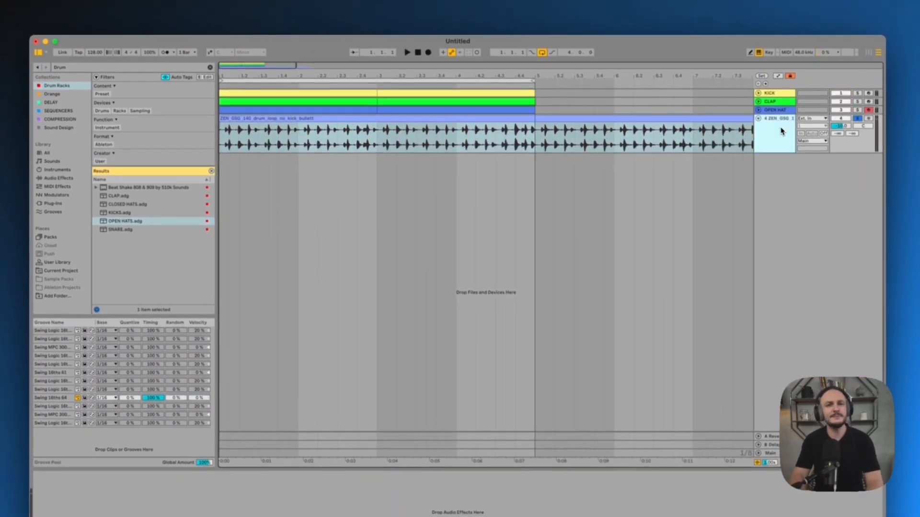
key(space)
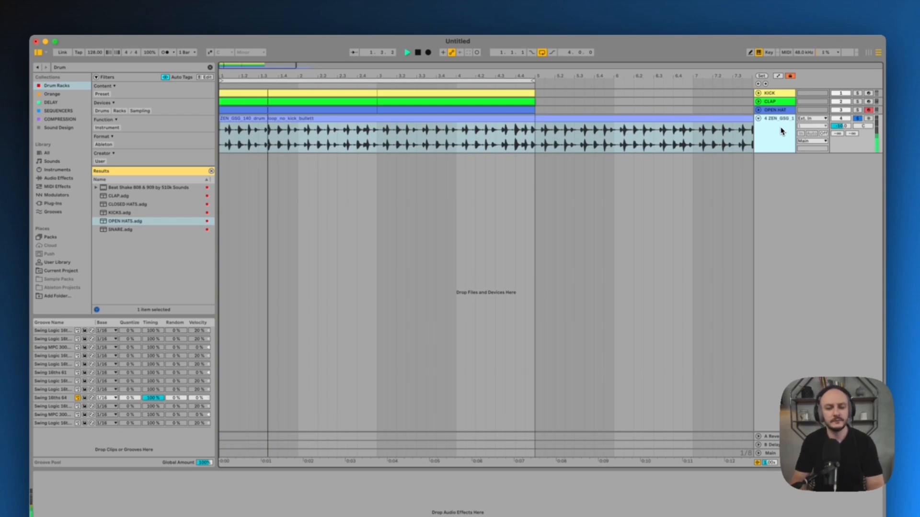
key(space)
Open the drum loop clip, set its warp mode to Complex and play it back
double_click(510, 119)
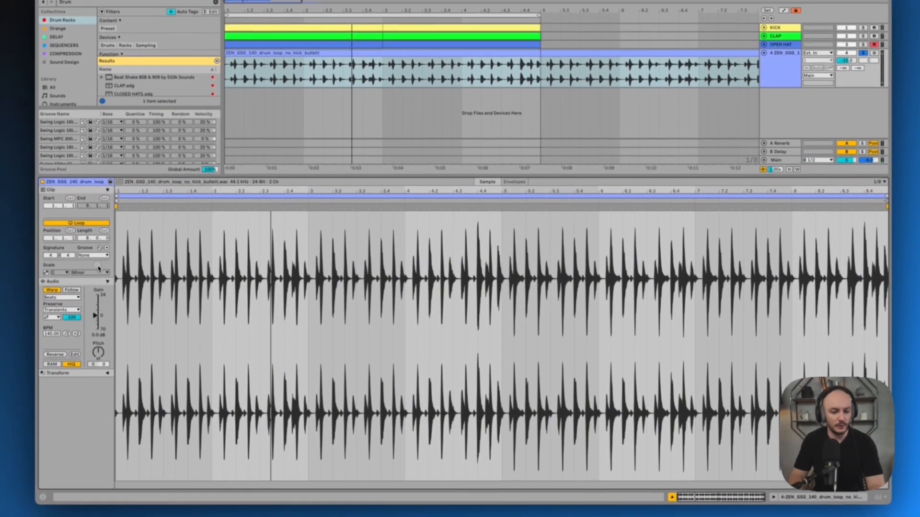
click(73, 298)
click(63, 332)
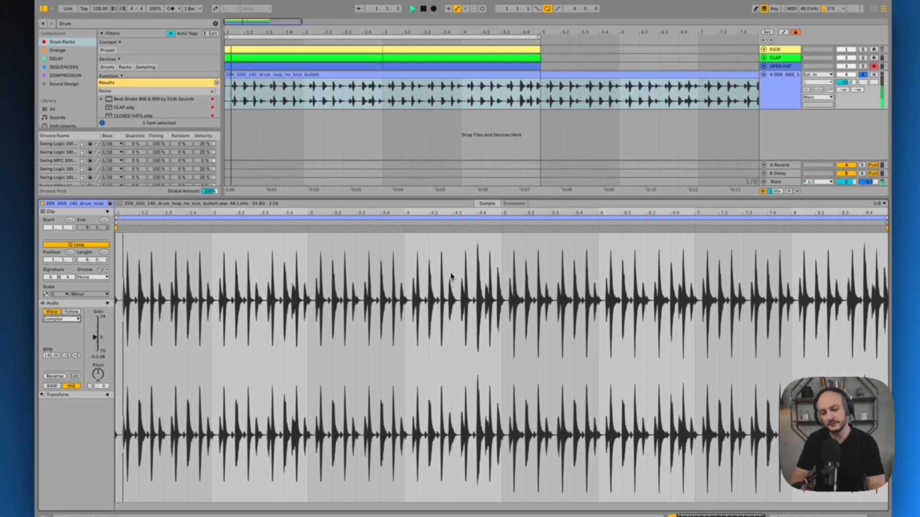
key(space)
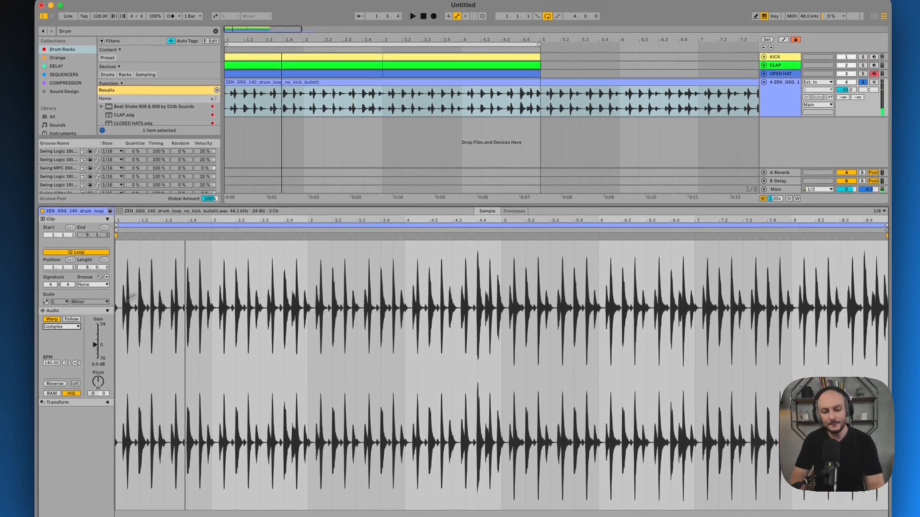
Compare the Beats warp mode with Complex on the drum loop during playback, ending on Complex
click(66, 327)
click(66, 335)
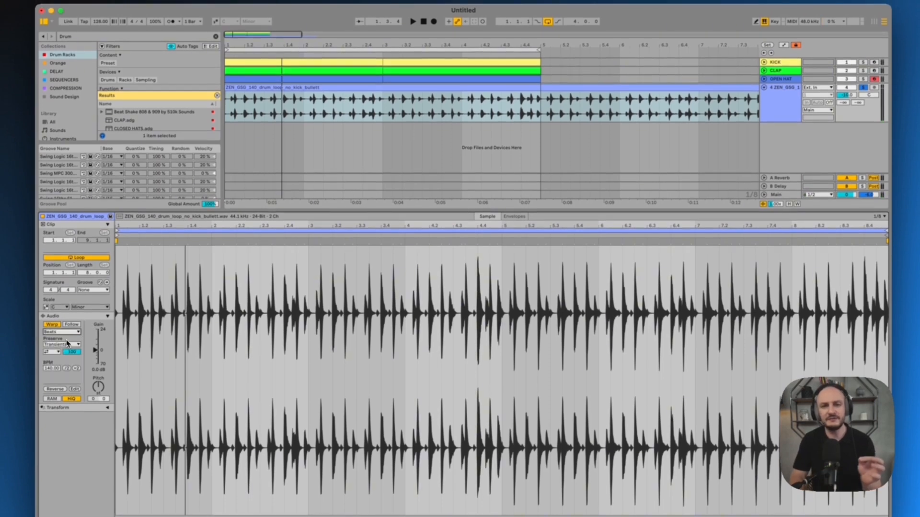
key(space)
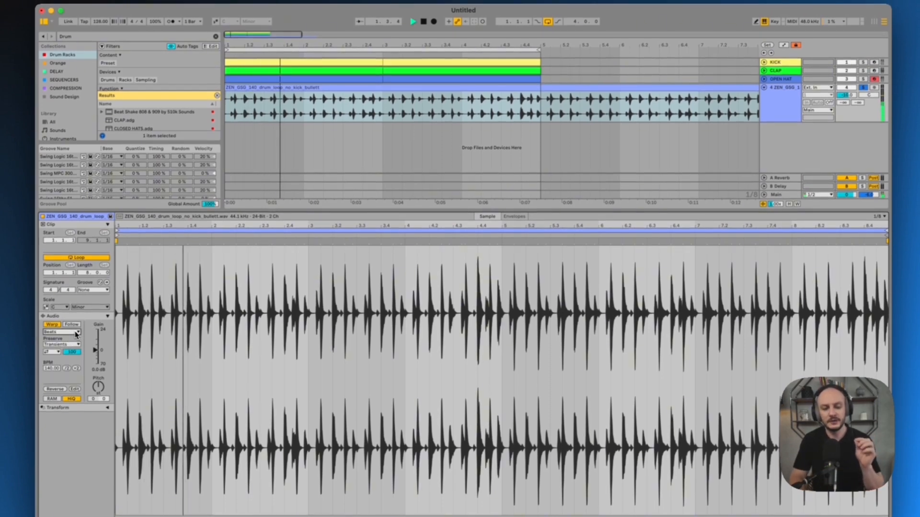
click(76, 332)
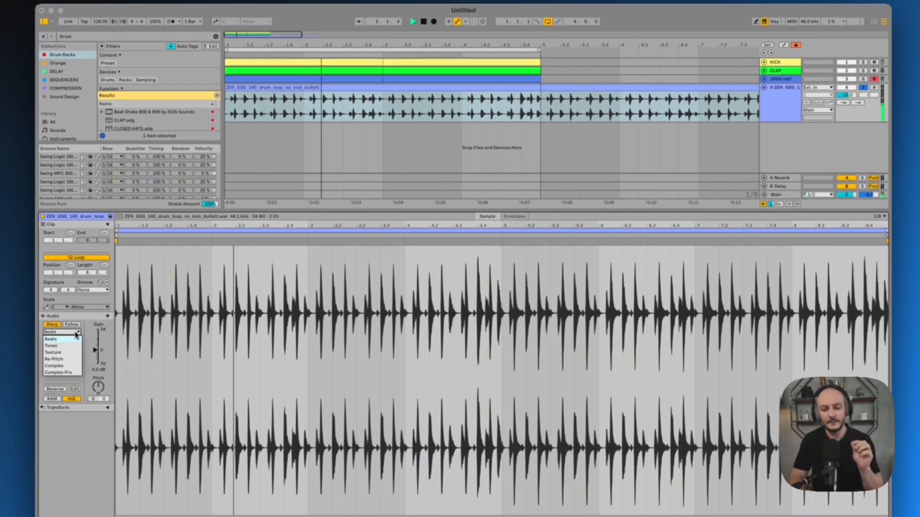
click(68, 368)
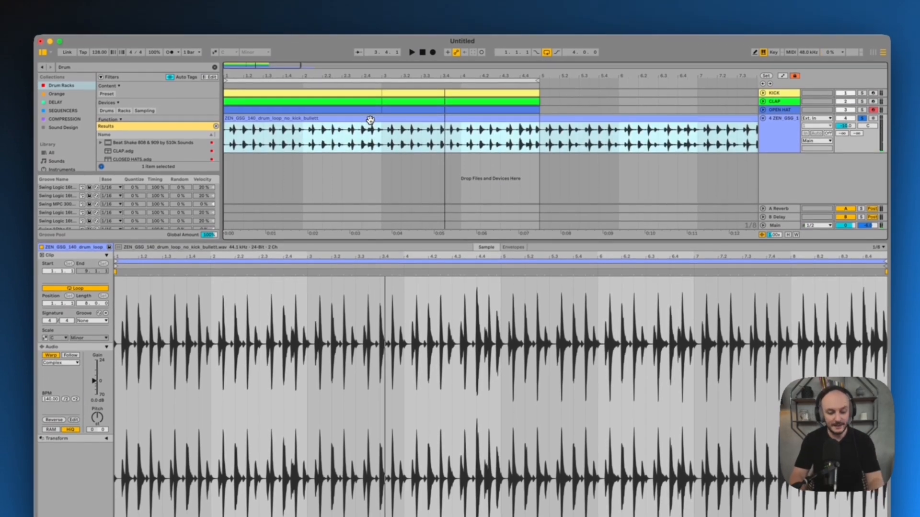
Consolidate the drum loop clip, turn off its solo and play it together with the other drum tracks
key(super+j)
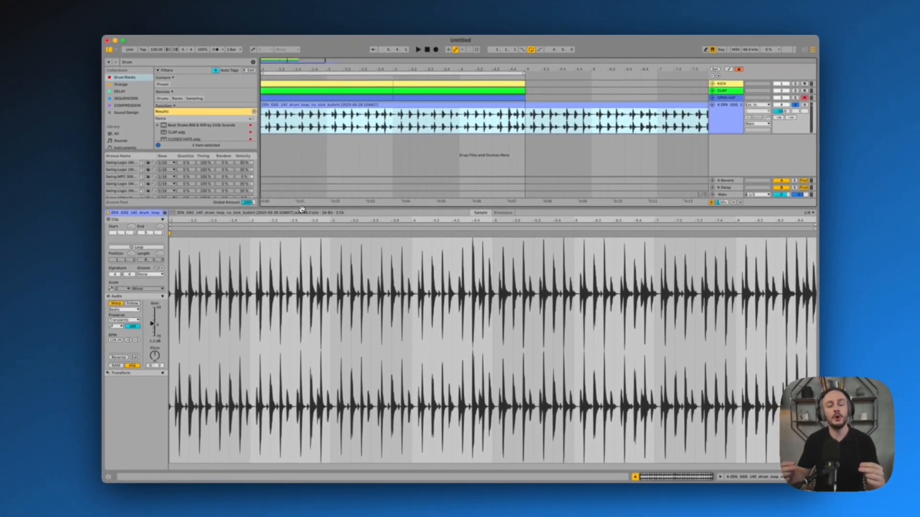
key(space)
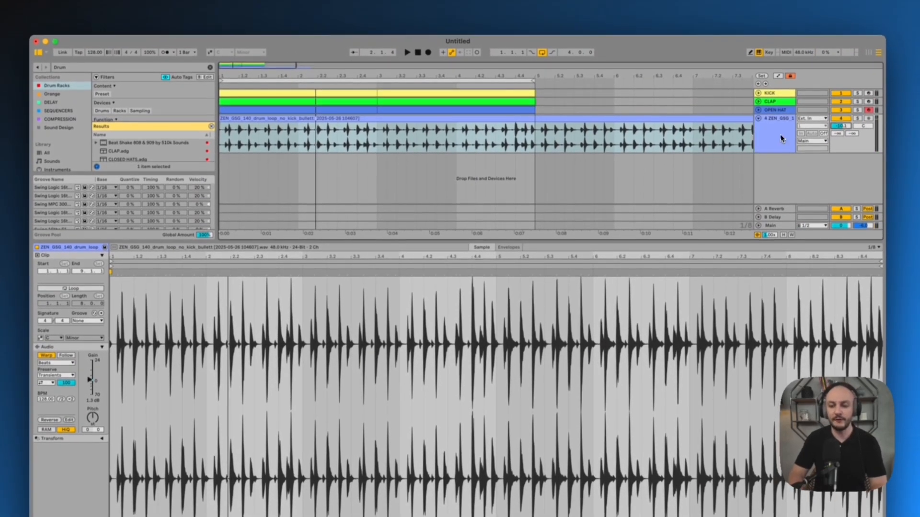
click(782, 138)
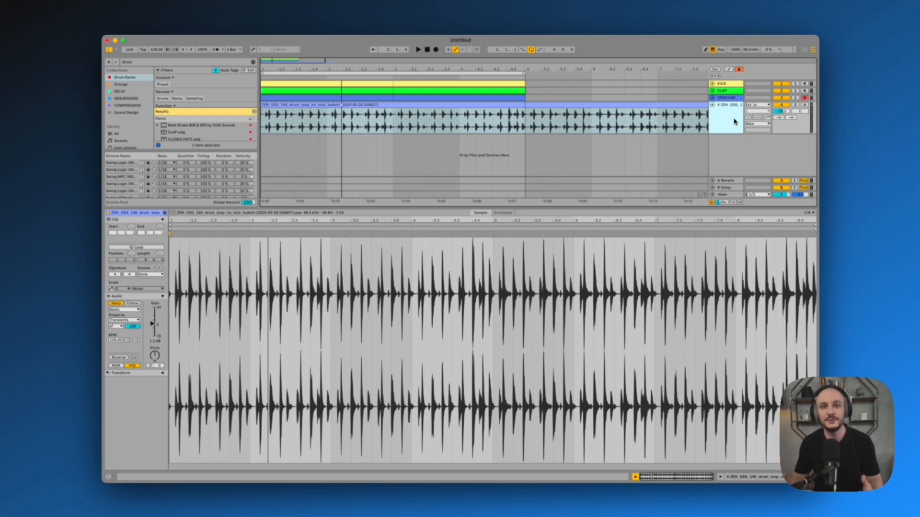
key(space)
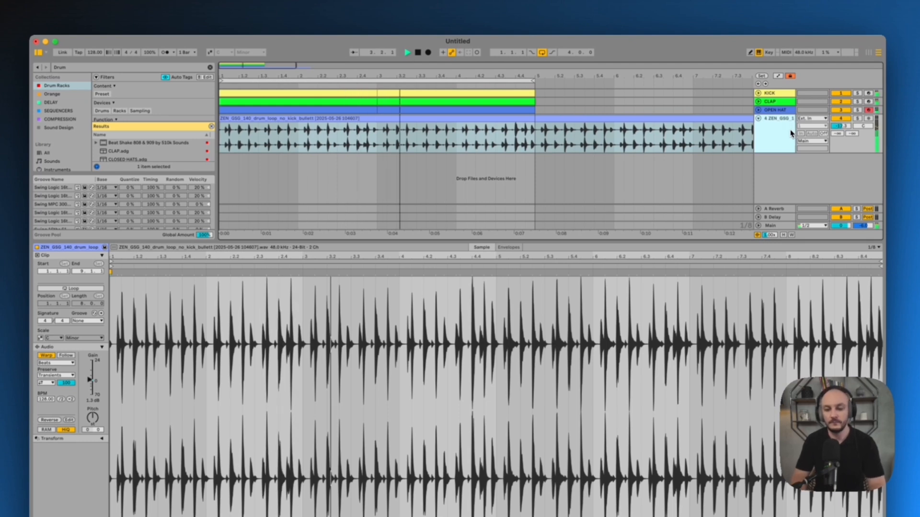
key(space)
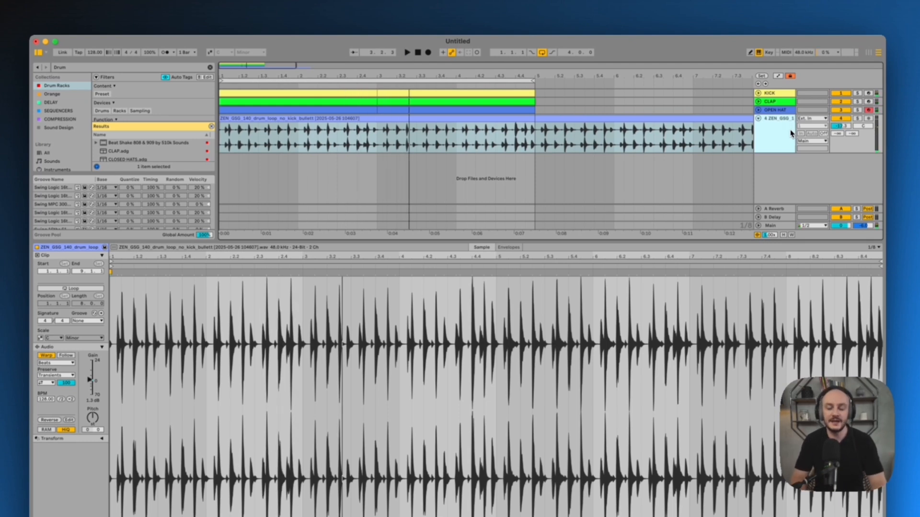
Delete the hit between 1.1.3 and 1.1.4 from the consolidated drum loop and select the short clip before the gap
drag(222, 74, 222, 75)
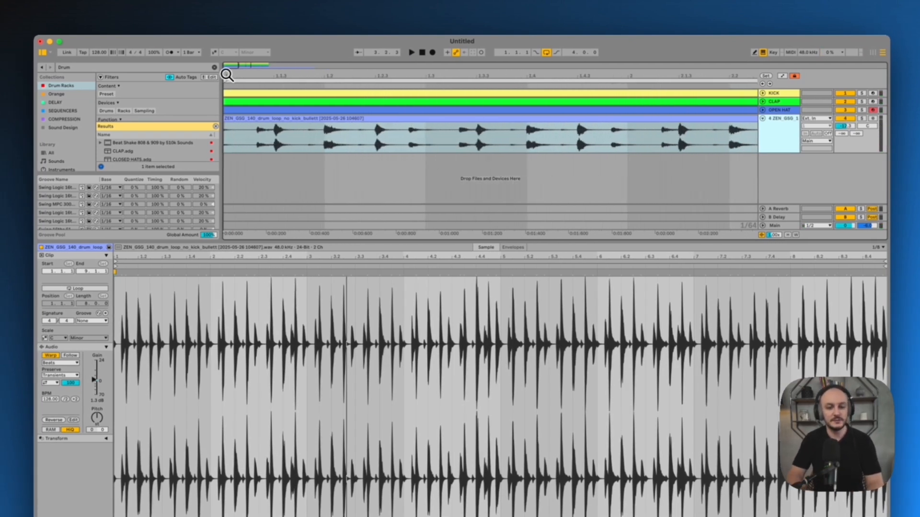
drag(271, 133, 296, 133)
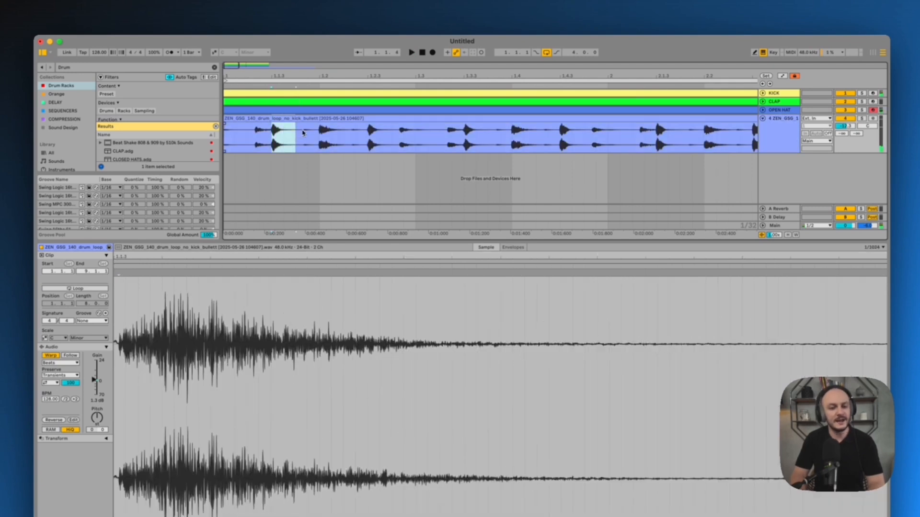
key(Delete)
click(260, 118)
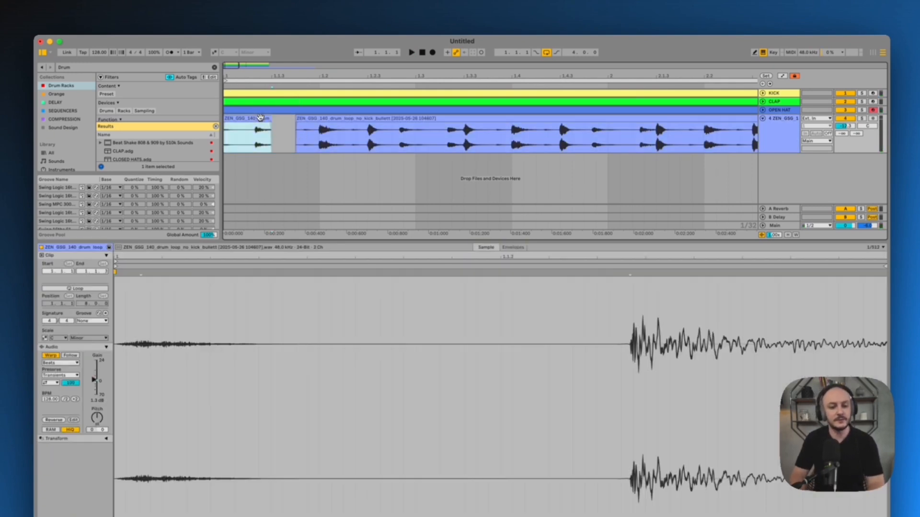
Play the cut drum loop with the other drums, solo its track and play it from beat 1.2
key(space)
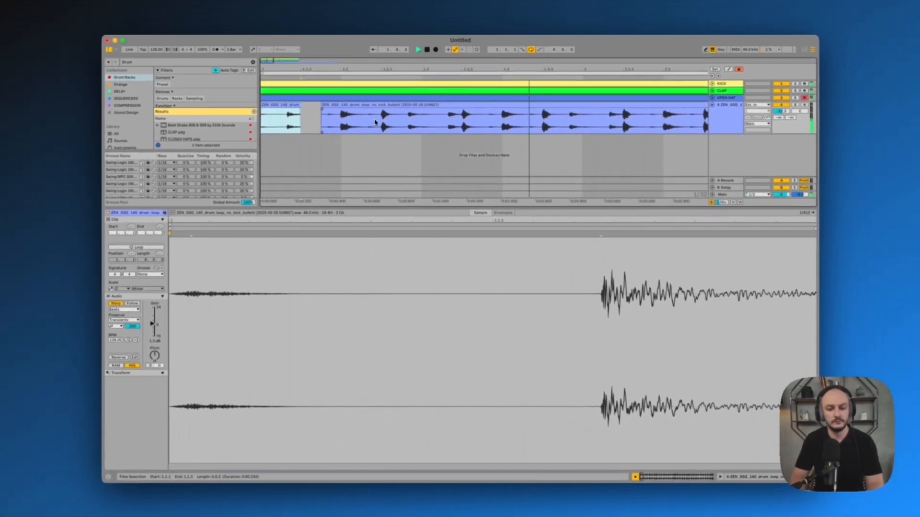
key(space)
click(341, 121)
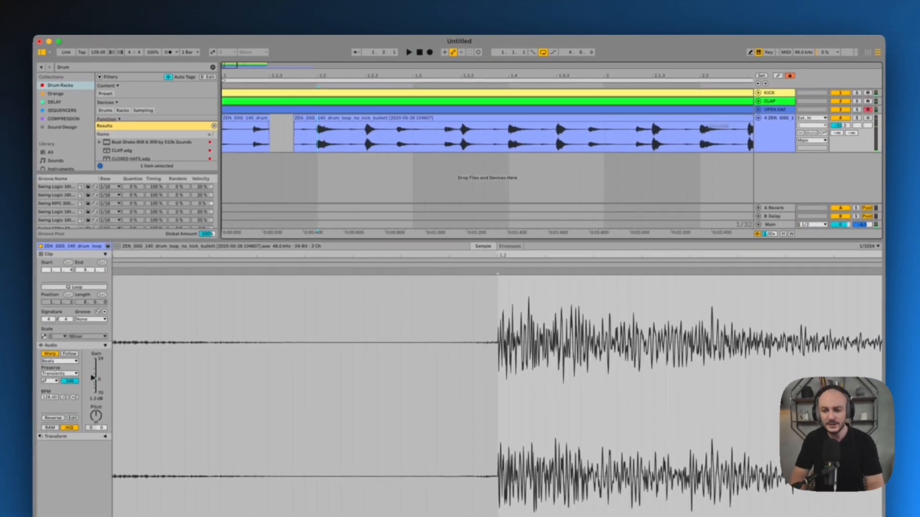
click(840, 114)
key(space)
key(space)
key(space)
key(space)
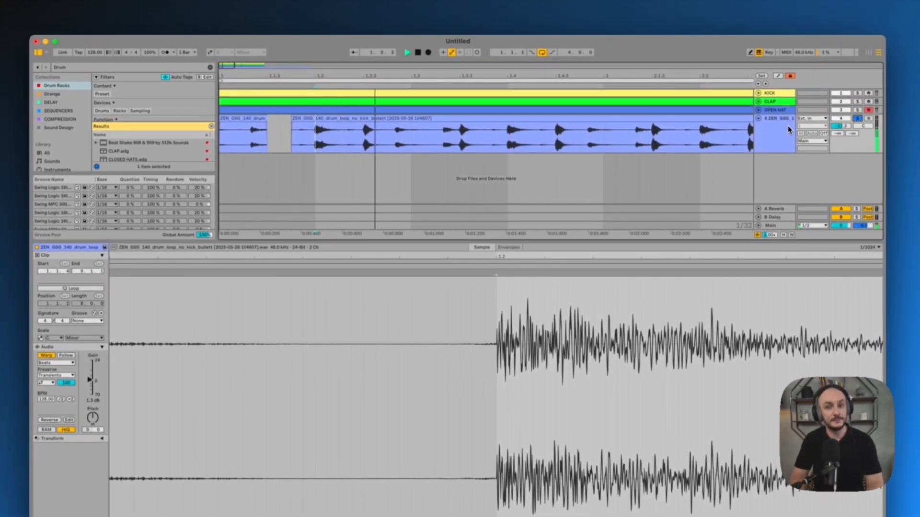
key(space)
Duplicate the drum loop track and delete everything before beat 1.2 on the copy
click(774, 127)
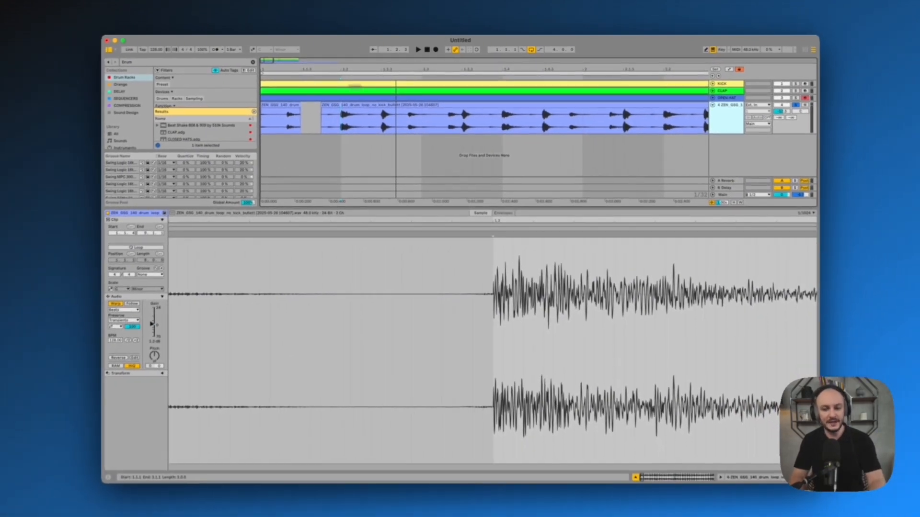
key(super+d)
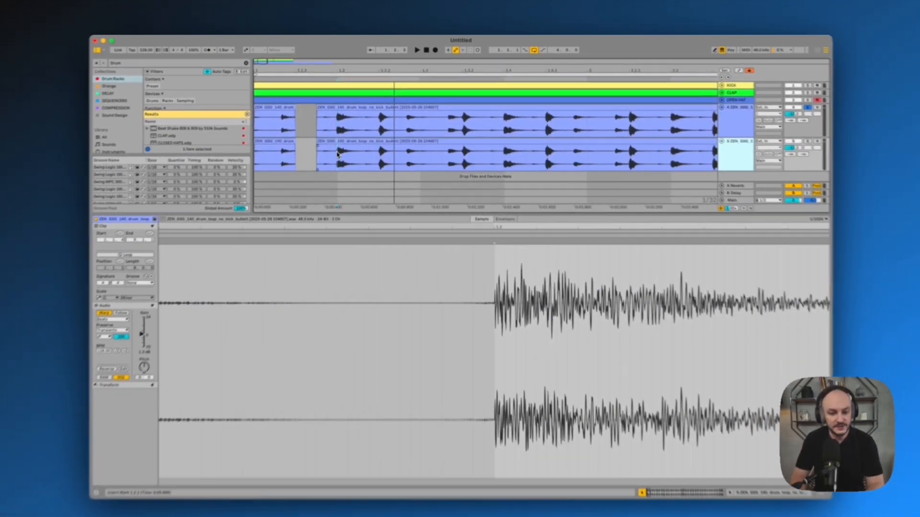
drag(340, 149, 214, 151)
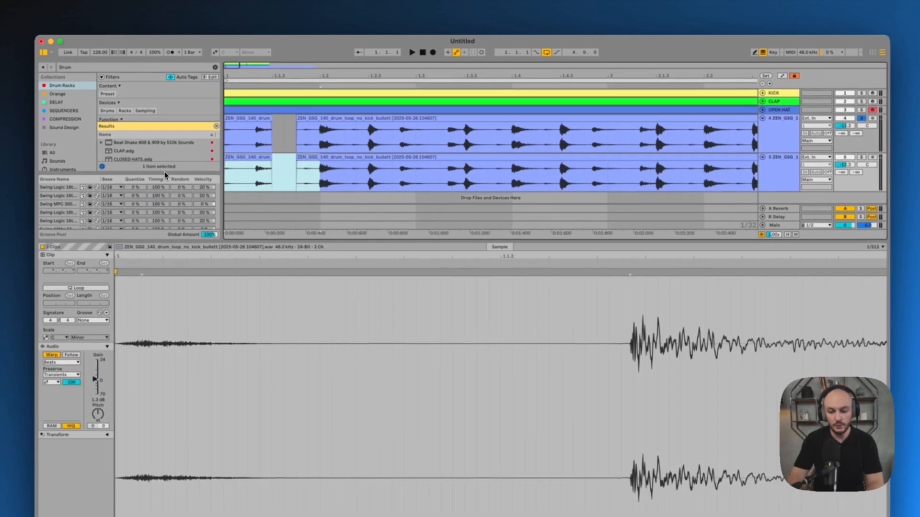
key(Delete)
Delete the rest of the copied loop from 1.2.2 onward, keeping only the clap hit at 1.2
click(355, 176)
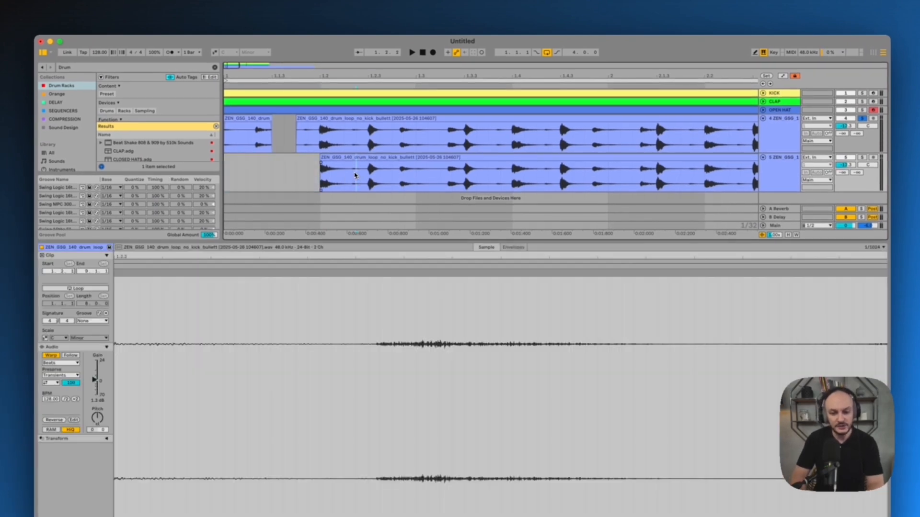
drag(349, 175, 415, 171)
key(Delete)
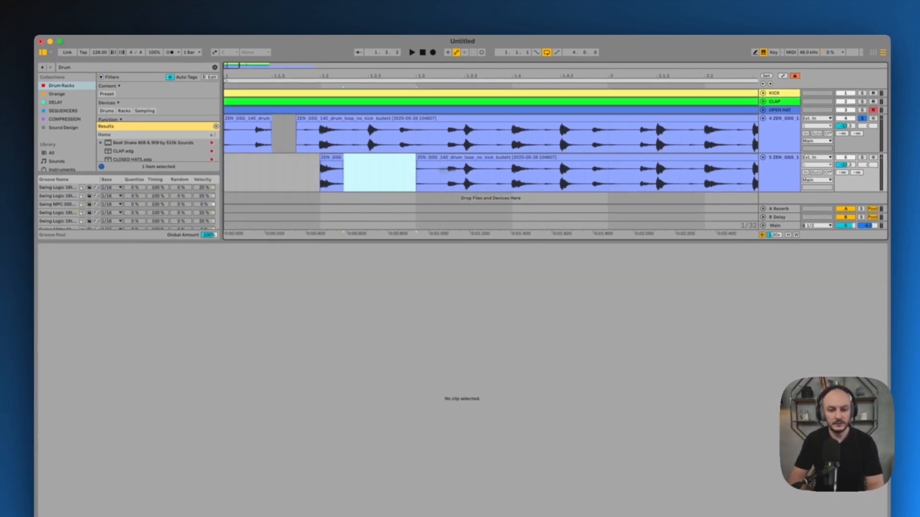
click(485, 164)
key(Delete)
drag(384, 78, 383, 77)
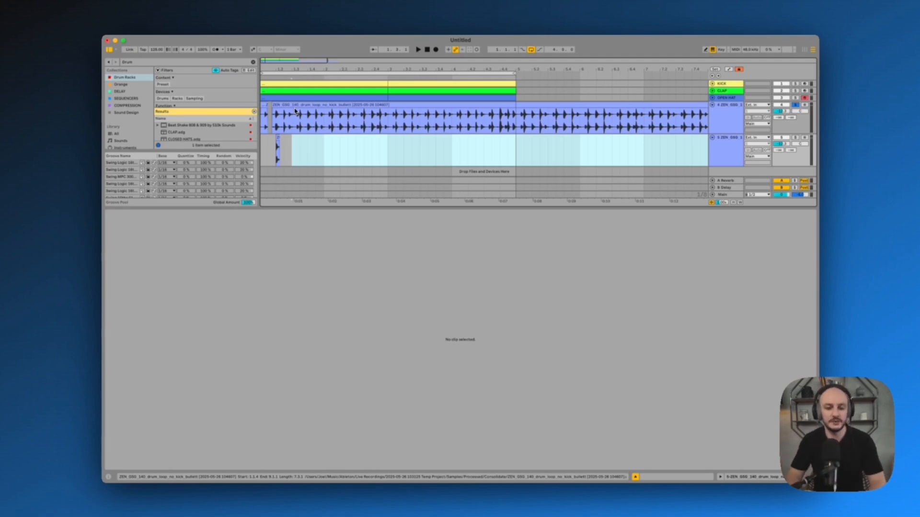
Audition the original loop track and the isolated clap track in solo, ending on the original loop
click(262, 104)
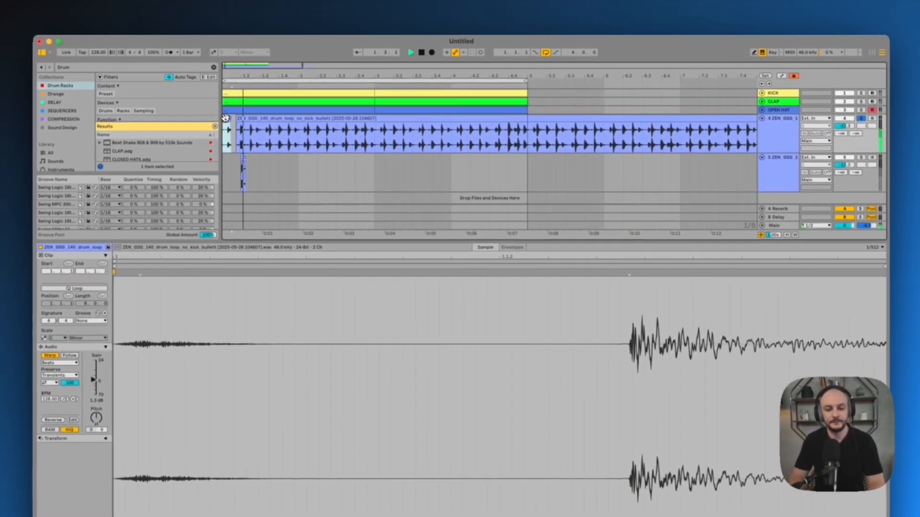
key(space)
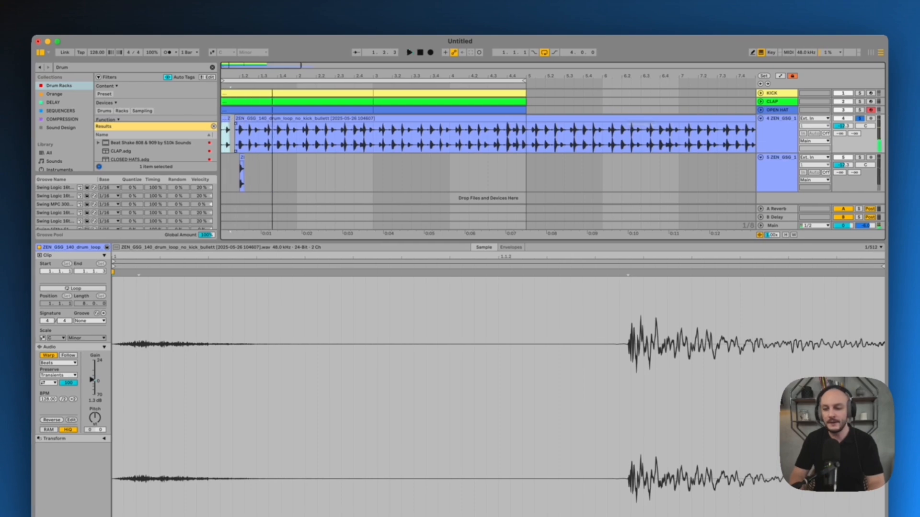
click(861, 158)
click(846, 158)
click(791, 136)
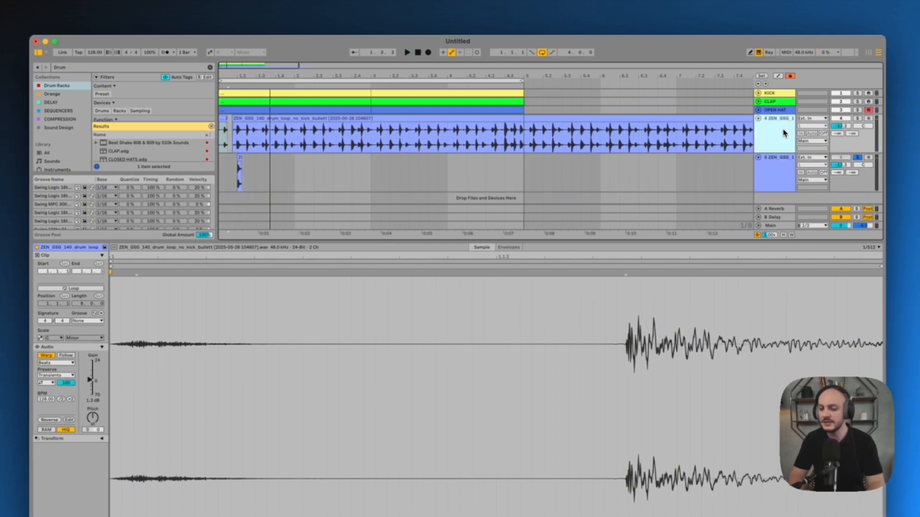
key(space)
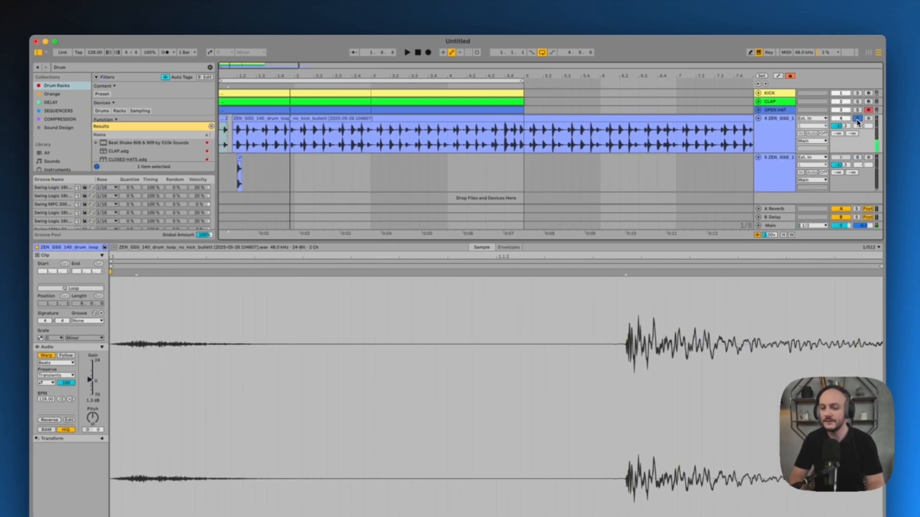
click(856, 119)
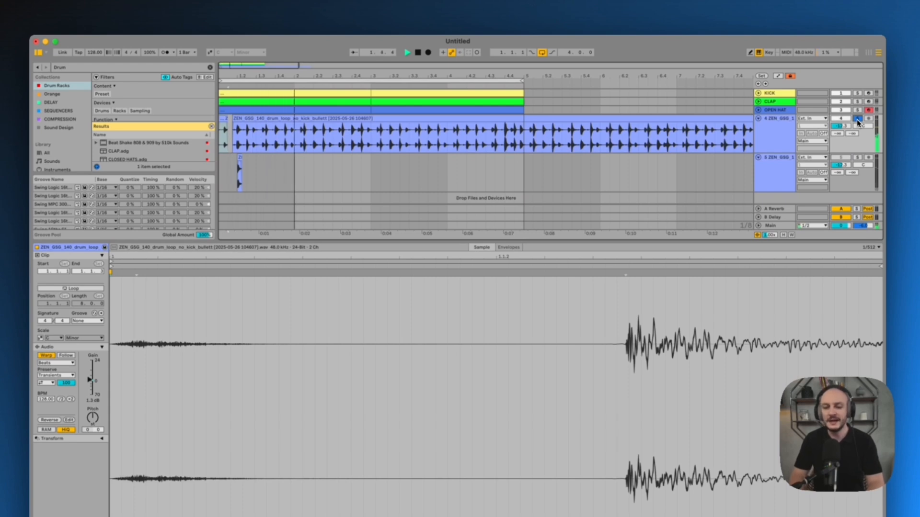
key(space)
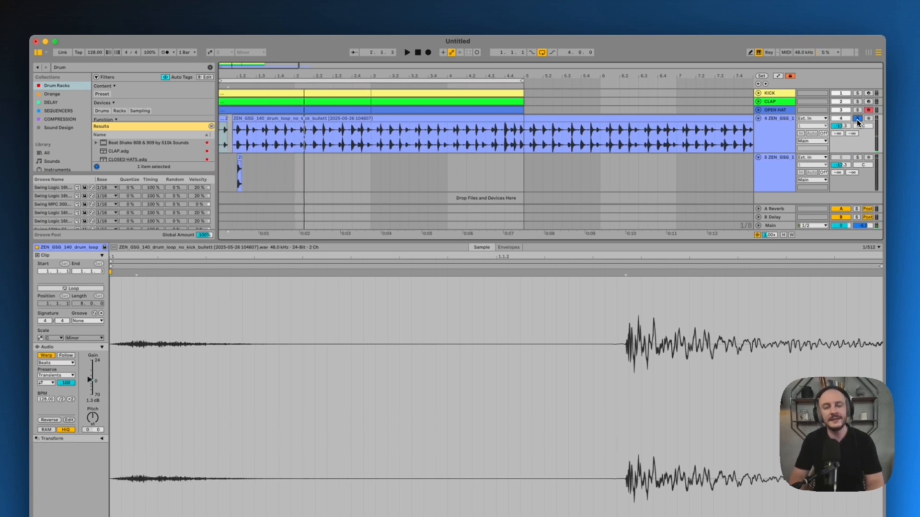
Turn off the solo, play all tracks together and select the loop's passage from 2.3.3 to bar 3
click(856, 119)
click(777, 140)
key(space)
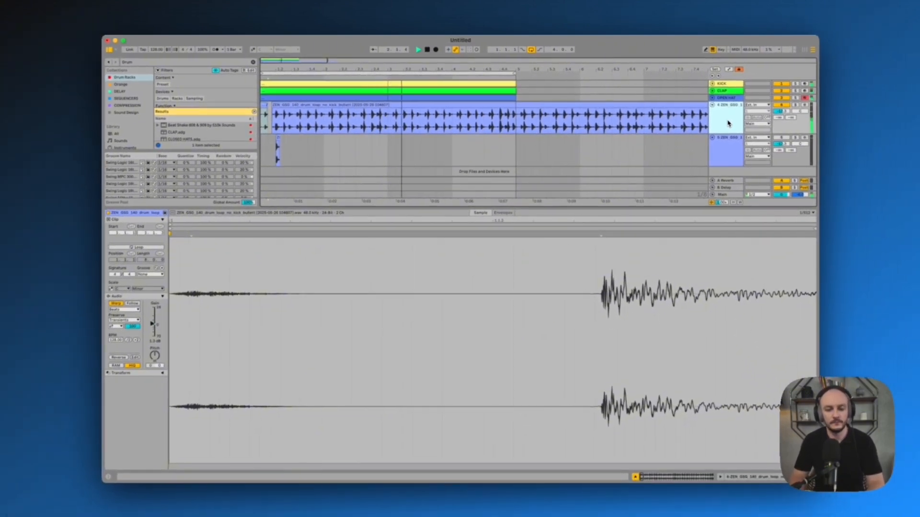
key(space)
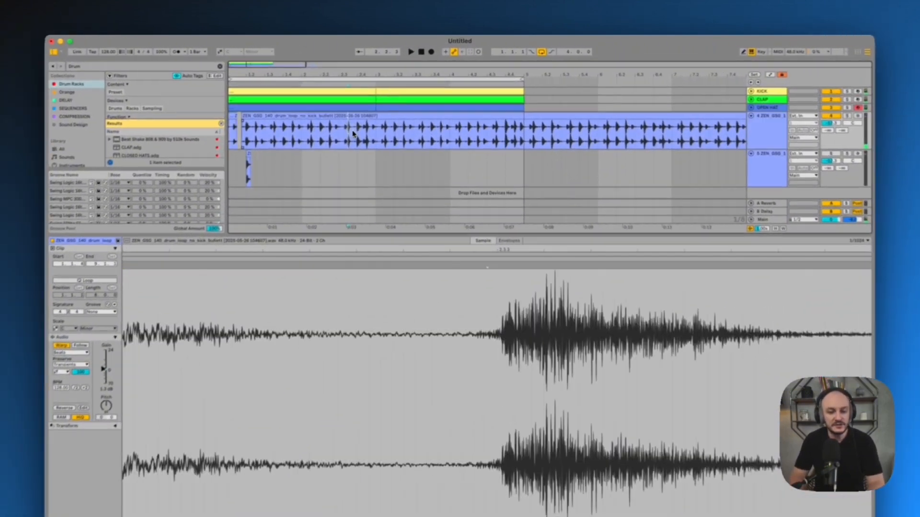
drag(363, 115, 388, 115)
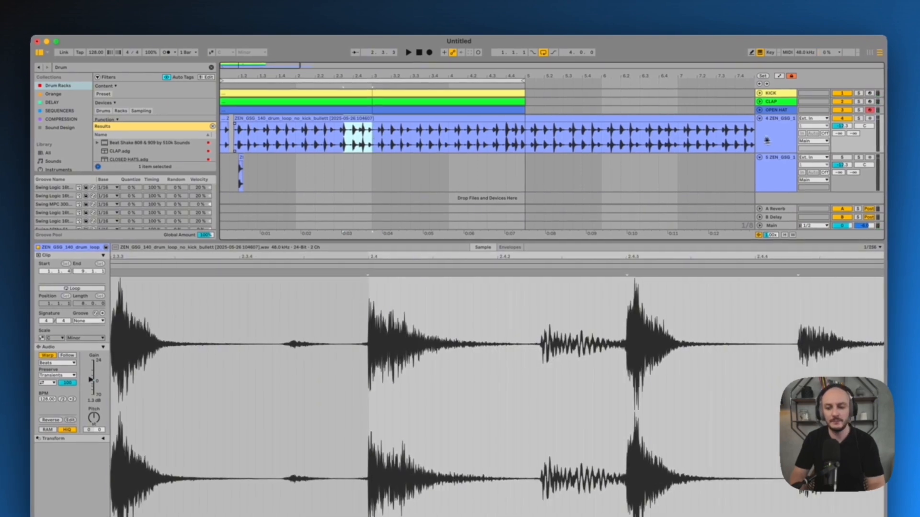
Rename the track with the isolated clap hit to CLAP
click(777, 186)
key(super+r)
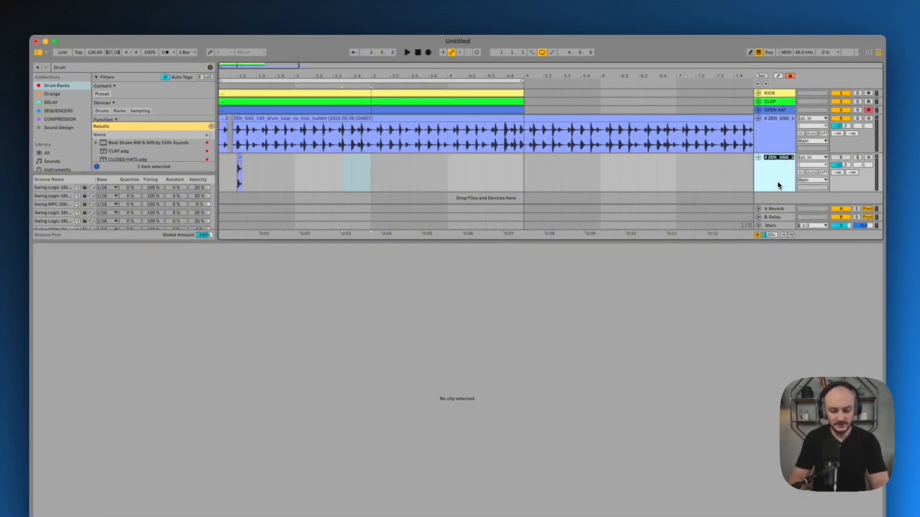
text(cla)
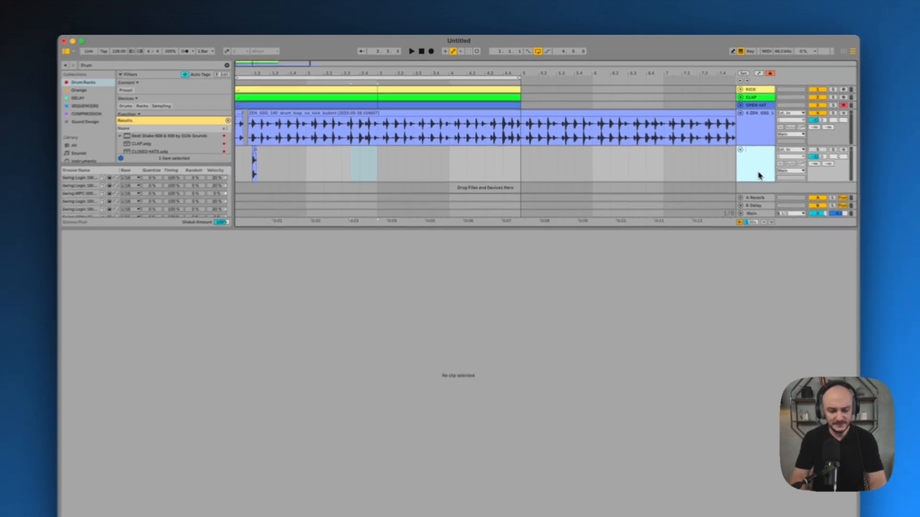
text(cla)
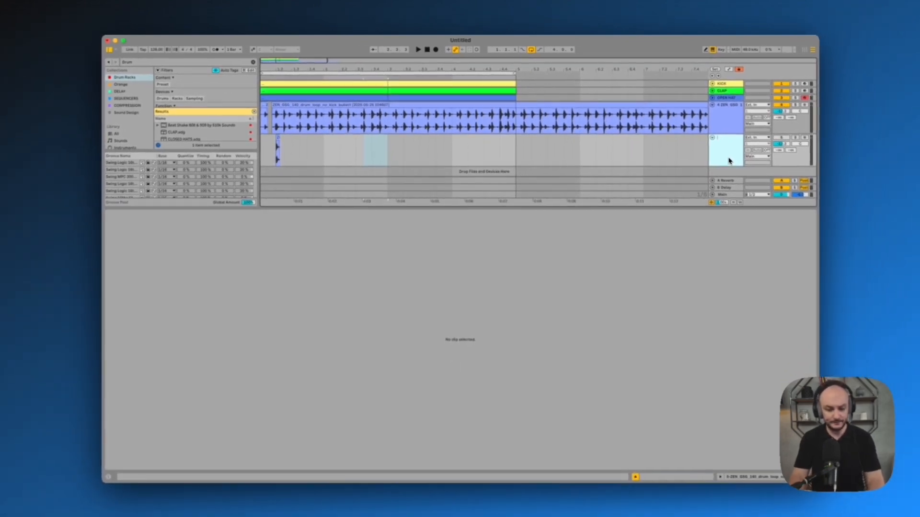
key(Caps_Lock)
text(CLAP)
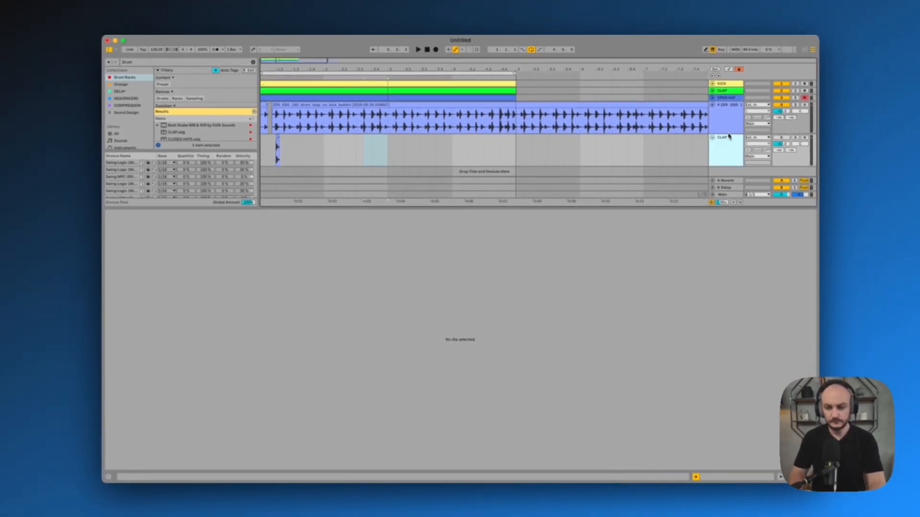
Rename the full drum loop track to PERC HIT and duplicate it
click(728, 126)
key(super+r)
text(PE)
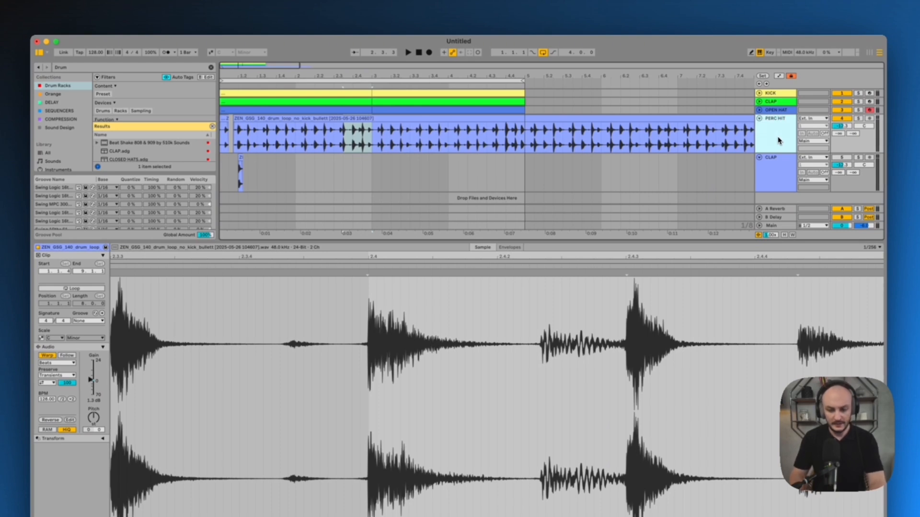
key(super+d)
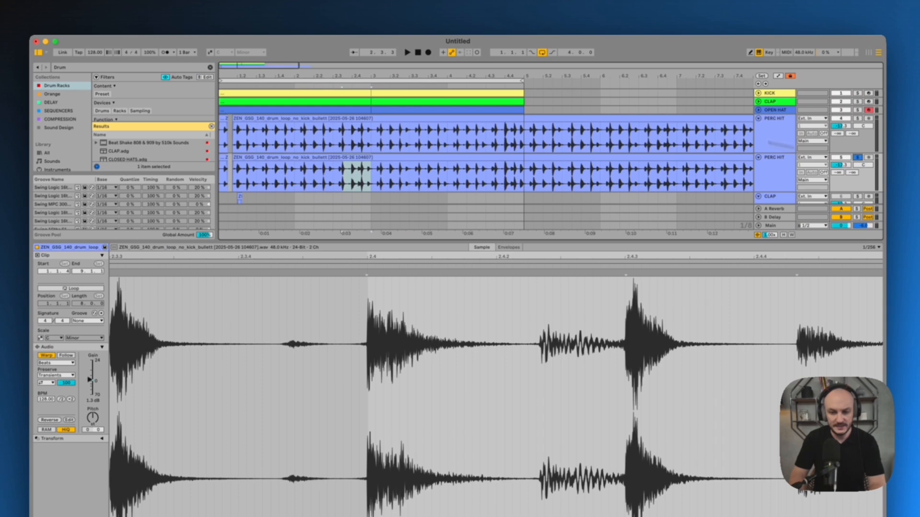
Cut the duplicated PERC HIT loop down to only the short percussion hit just before 2.4.3
click(343, 84)
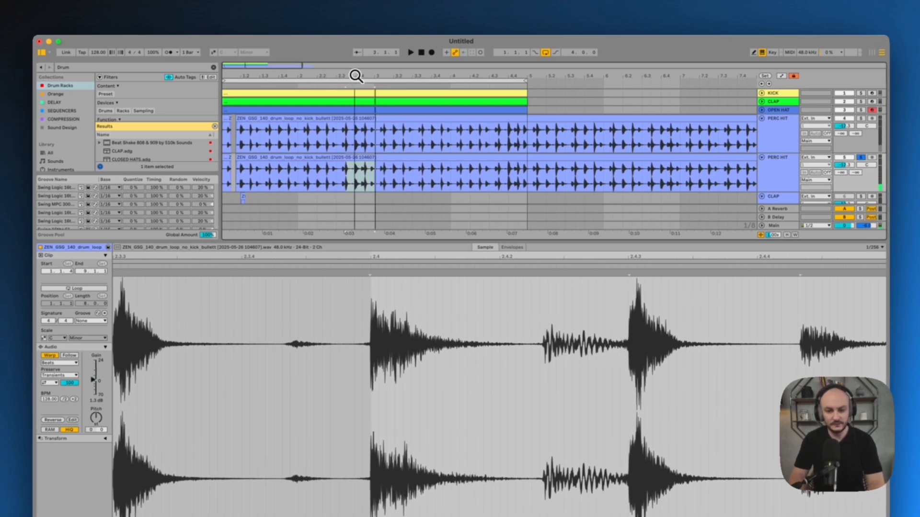
key(z)
drag(472, 179, 544, 178)
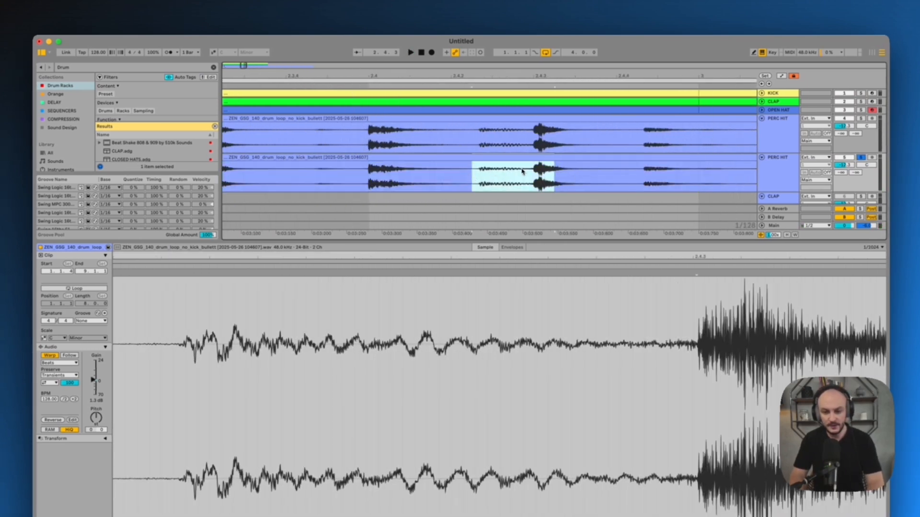
key(Delete)
click(520, 157)
key(Delete)
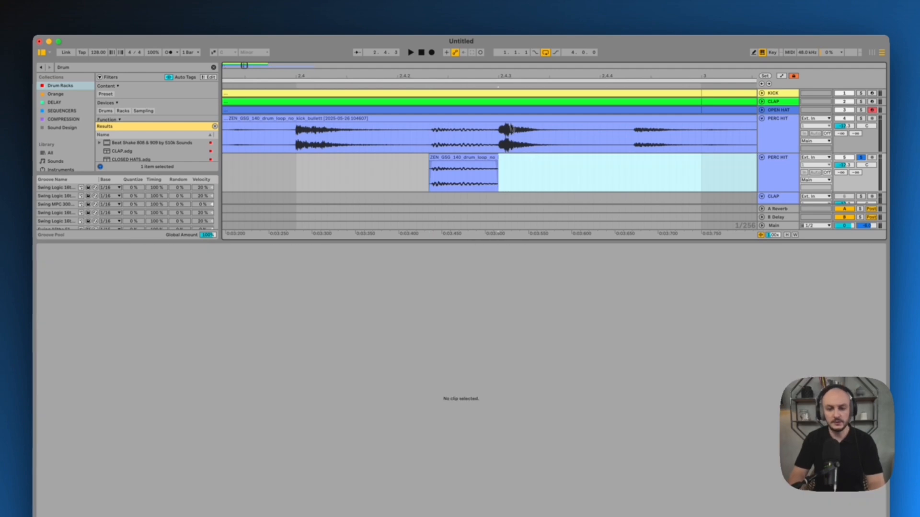
key(x)
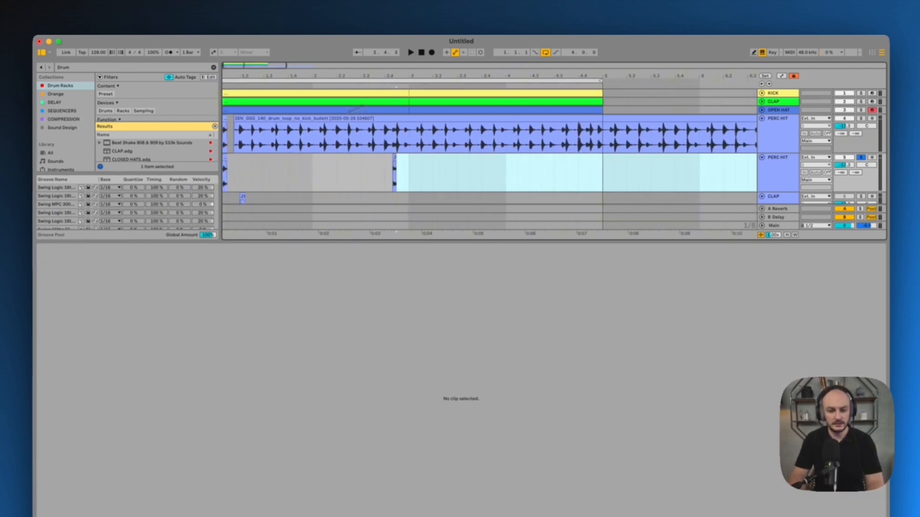
Duplicate the first two beats of the CLAP track repeatedly to fill four bars with the clap hit
scroll(265, 152, down, 3)
drag(271, 170, 194, 170)
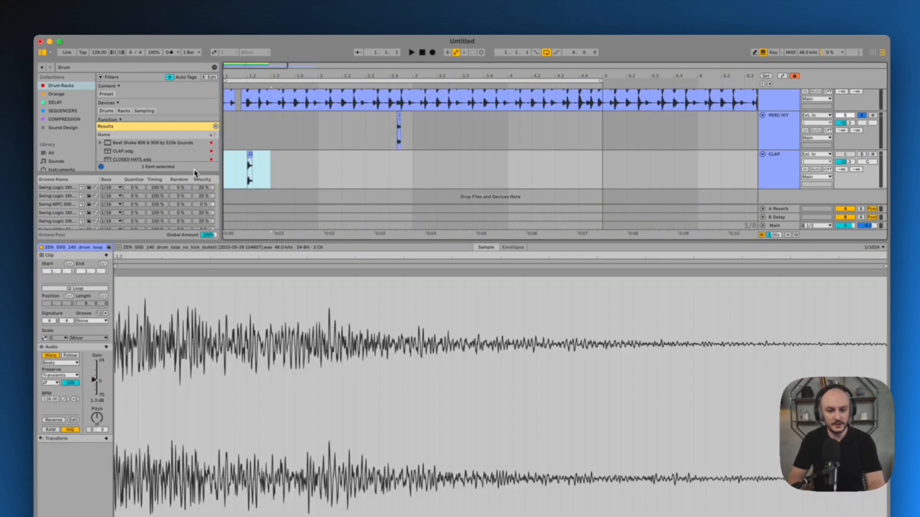
key(ctrl+d)
key(ctrl+d)
key(ctrl+d)
key(ctrl+d)
key(ctrl+d)
key(ctrl+d)
key(ctrl+d)
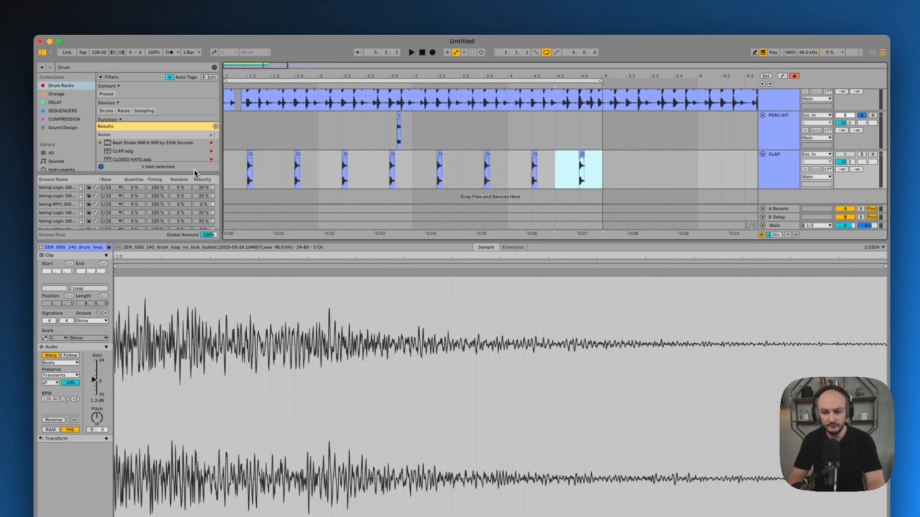
Duplicate the full PERC HIT loop track and name the copy SHAKER
drag(259, 78, 246, 74)
scroll(858, 119, up, 4)
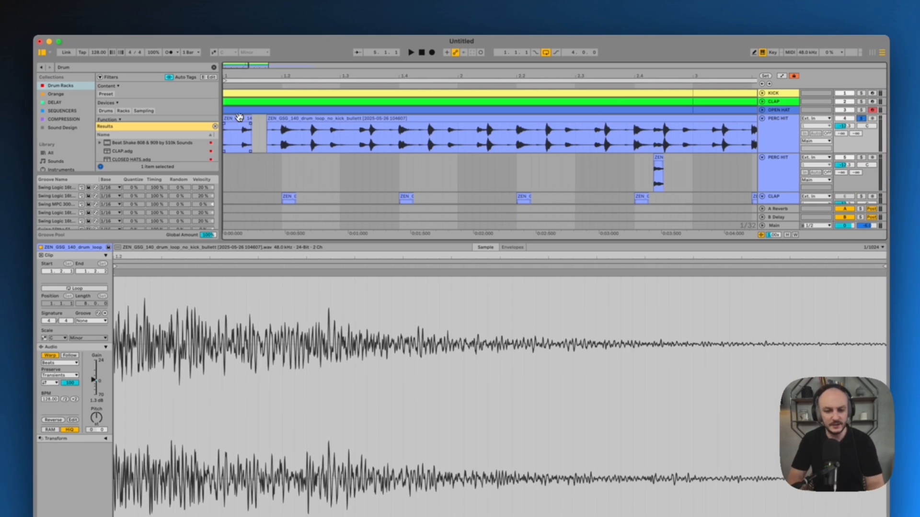
click(232, 118)
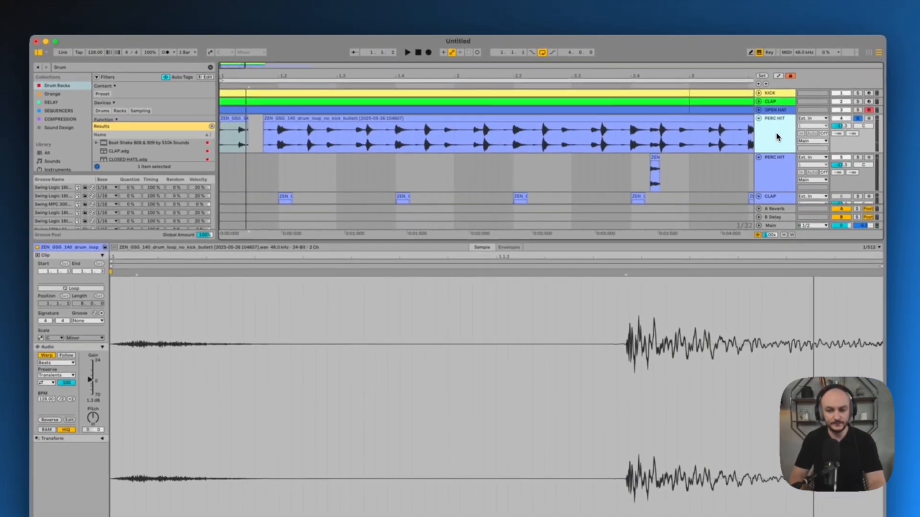
key(super+d)
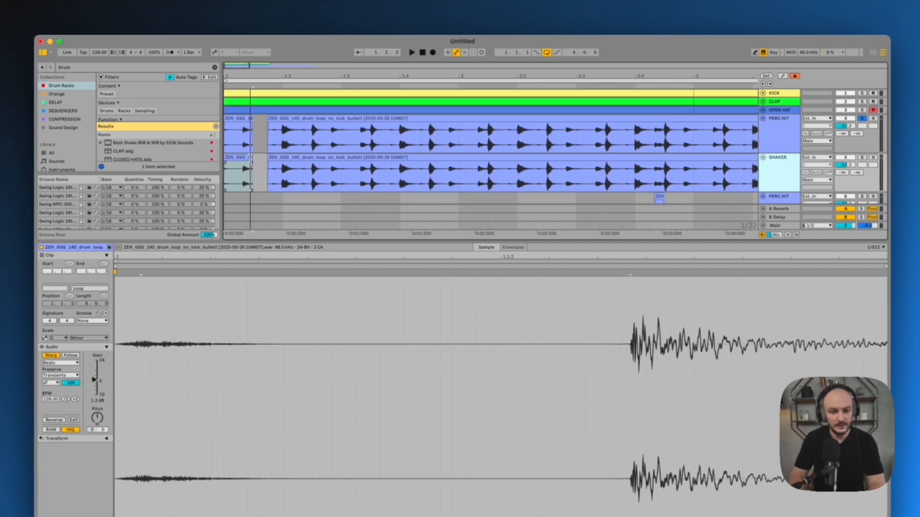
Shorten the first SHAKER clip to end near 1.1.2 and delete the long loop clip after it
drag(250, 159, 236, 159)
click(324, 159)
key(Delete)
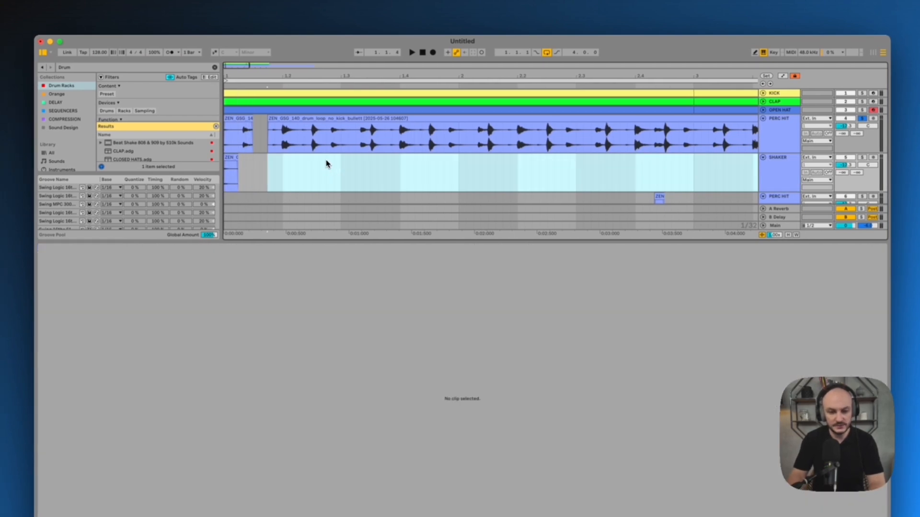
Load the short shaker clip into Simpler on a new MIDI track and delete the SHAKER audio track
drag(295, 77, 294, 77)
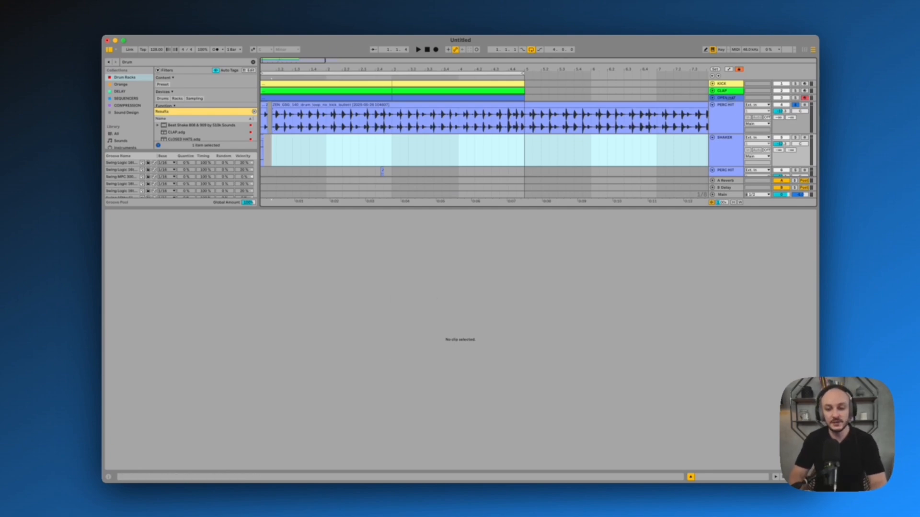
click(387, 124)
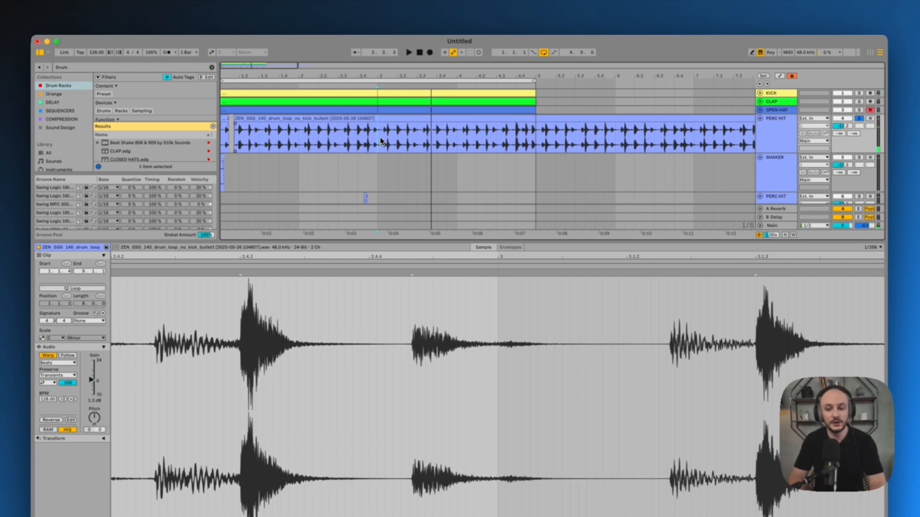
click(759, 119)
click(775, 129)
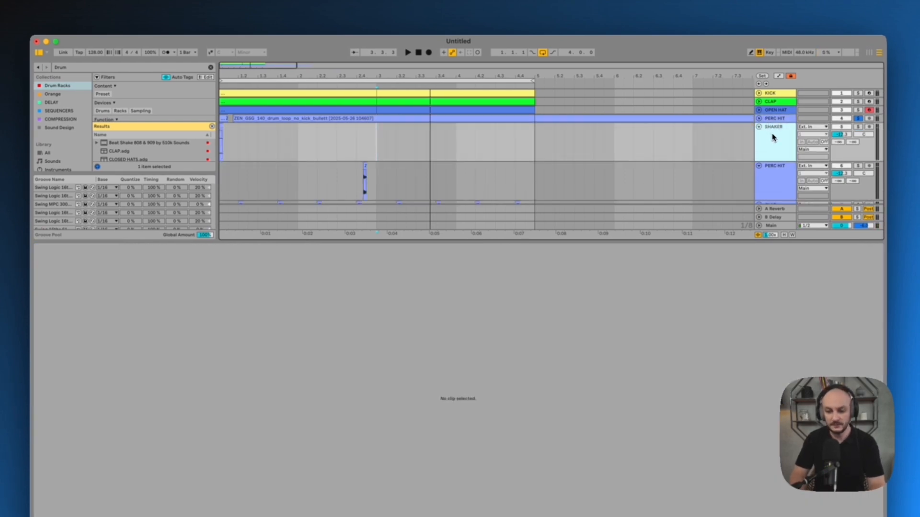
key(super+shift+t)
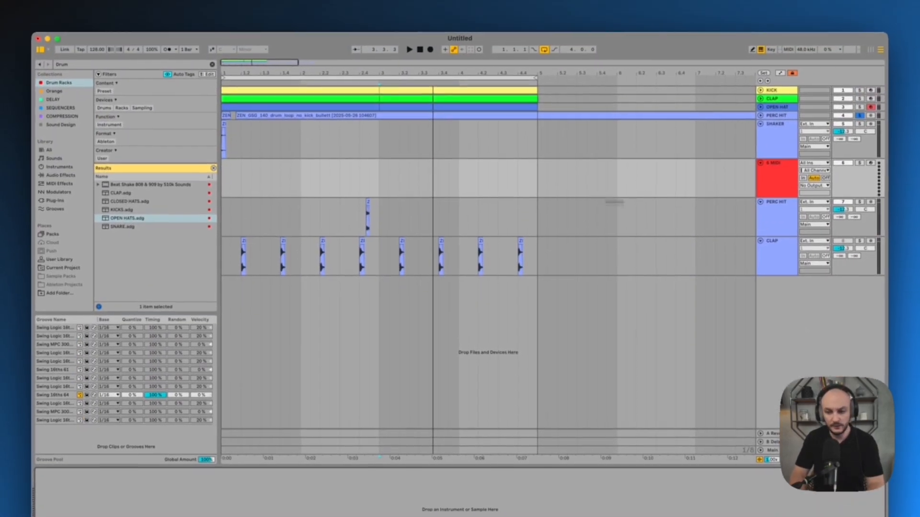
click(769, 181)
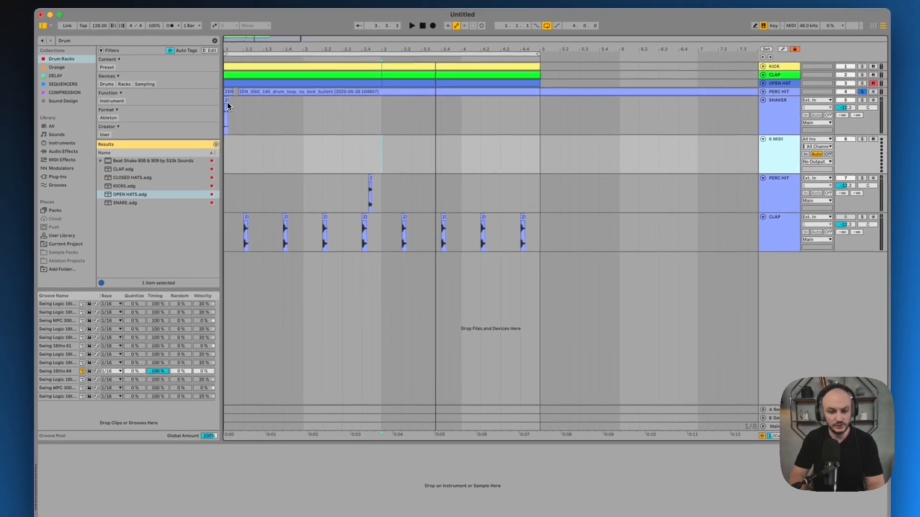
drag(224, 122, 229, 437)
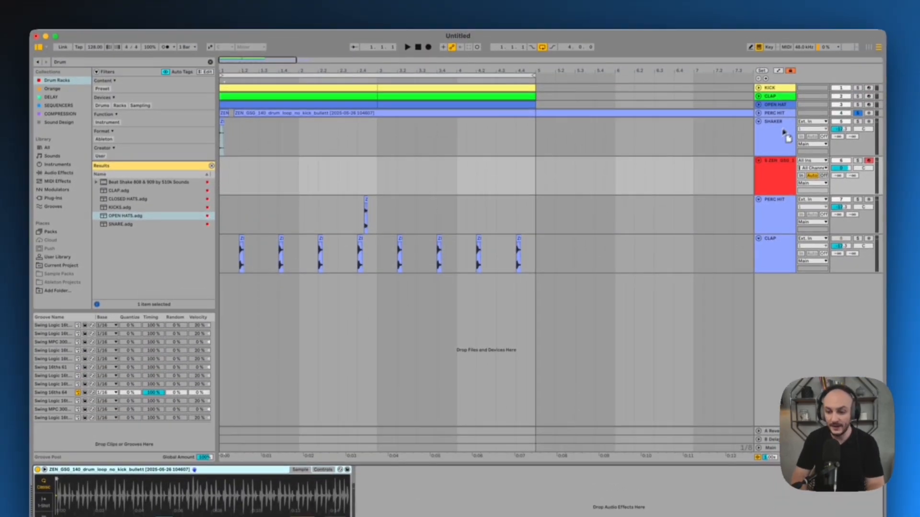
click(781, 65)
key(Delete)
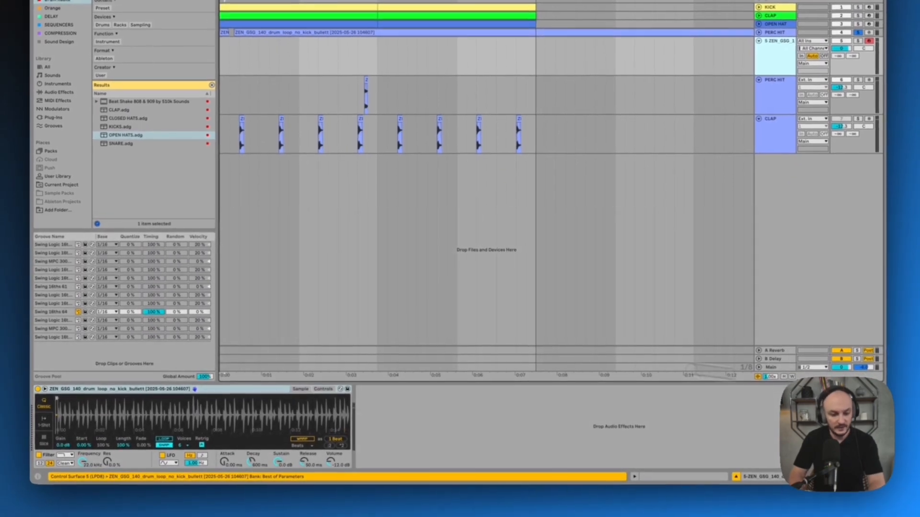
Insert a two-bar MIDI clip on the shaker sampler track and enter C3 sixteenth notes across its first beat
drag(63, 416, 64, 420)
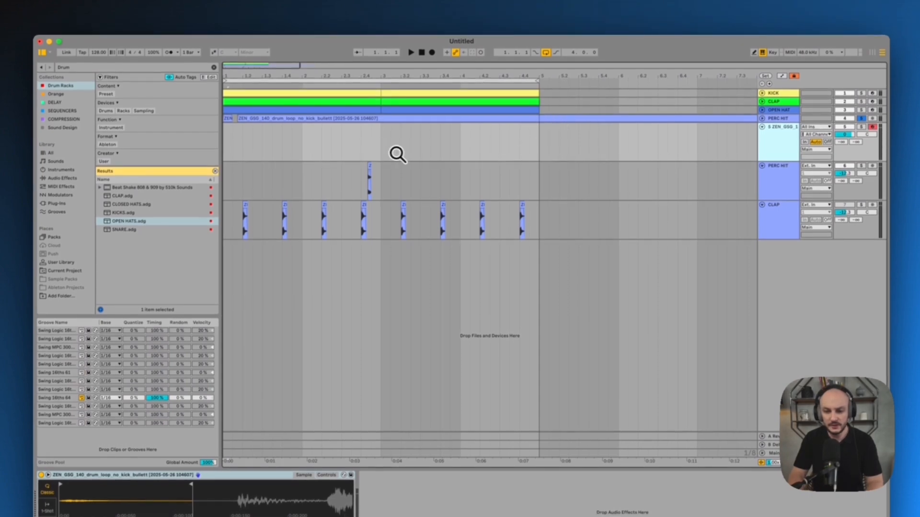
drag(382, 152, 224, 153)
key(super+shift+m)
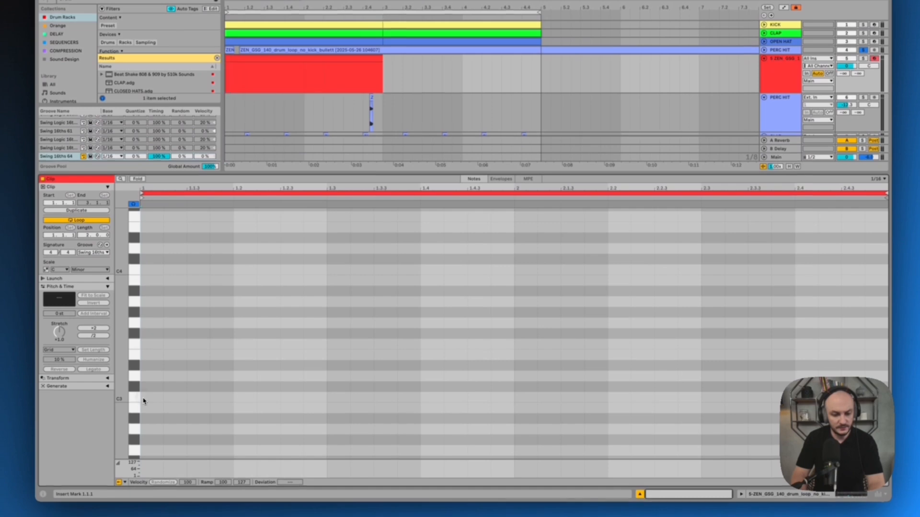
double_click(149, 430)
double_click(174, 430)
double_click(198, 397)
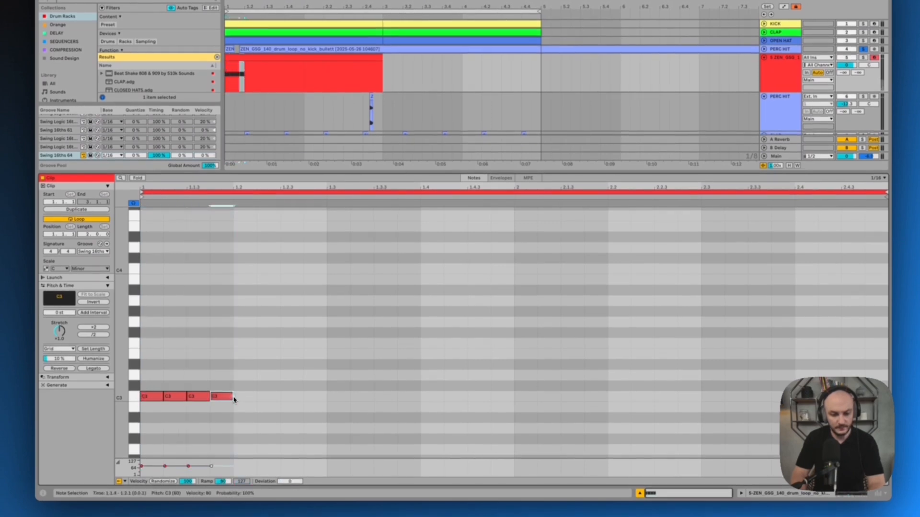
Duplicate the C3 notes to fill the two-bar clip, and audition the track in solo
key(super+a)
key(super+d)
key(super+d)
key(super+d)
key(super+d)
key(super+d)
key(super+d)
key(super+d)
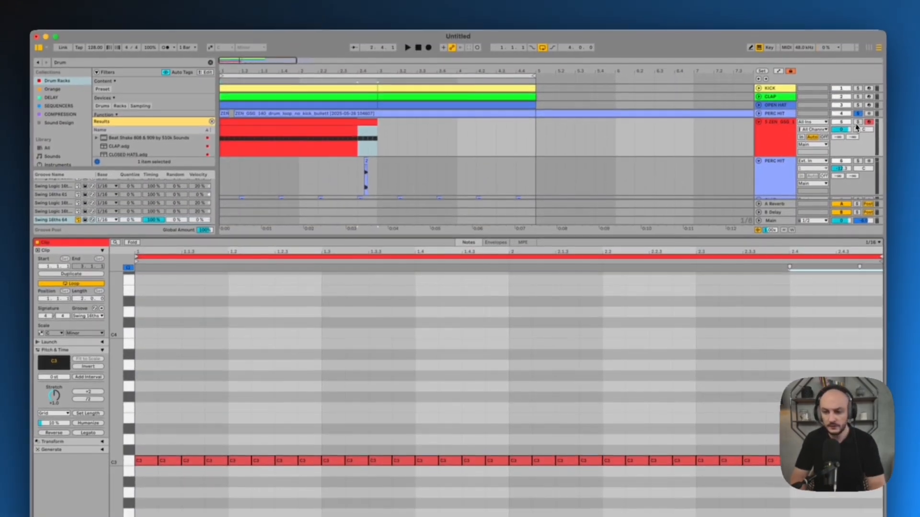
click(863, 58)
key(space)
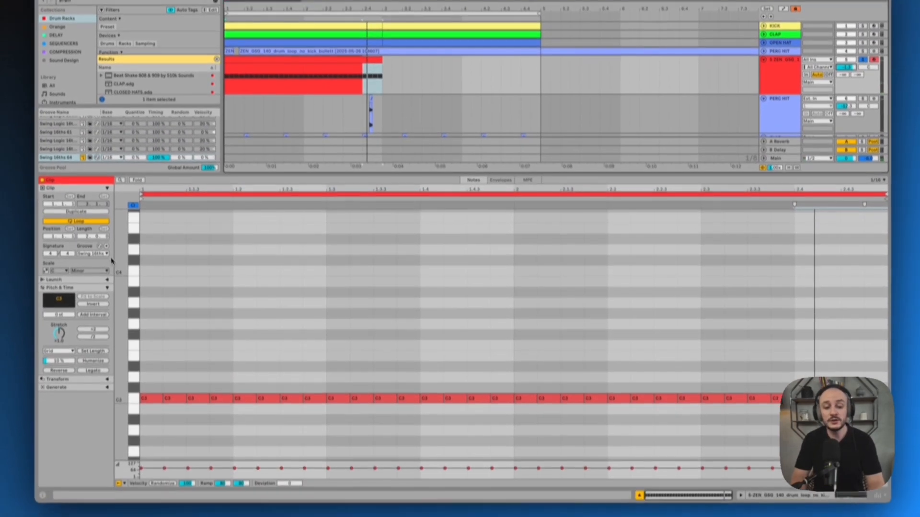
Check the clip's Swing 16ths 64 groove, randomize the velocities of all C3 notes and play the pattern
click(103, 254)
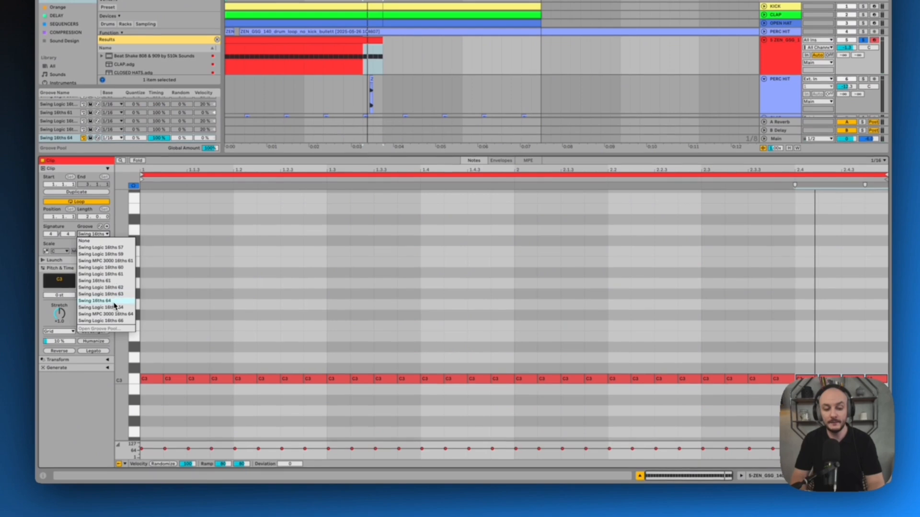
click(345, 270)
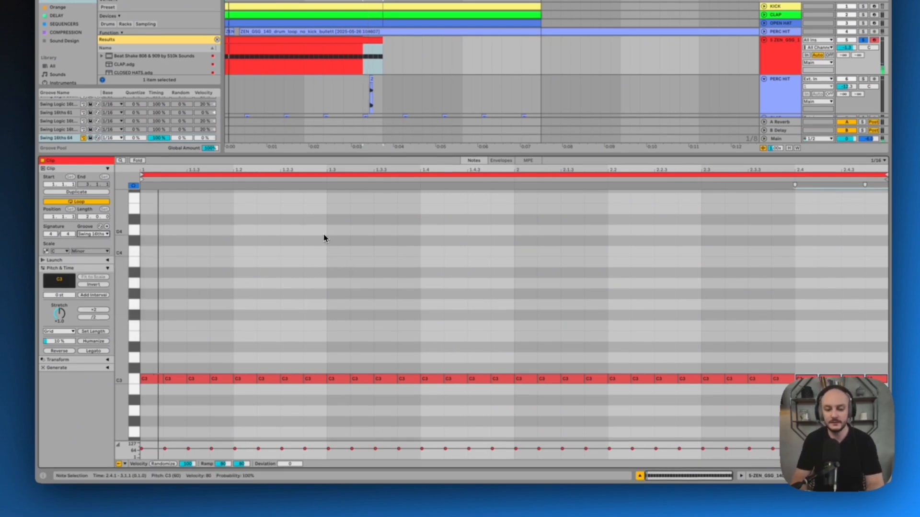
click(137, 383)
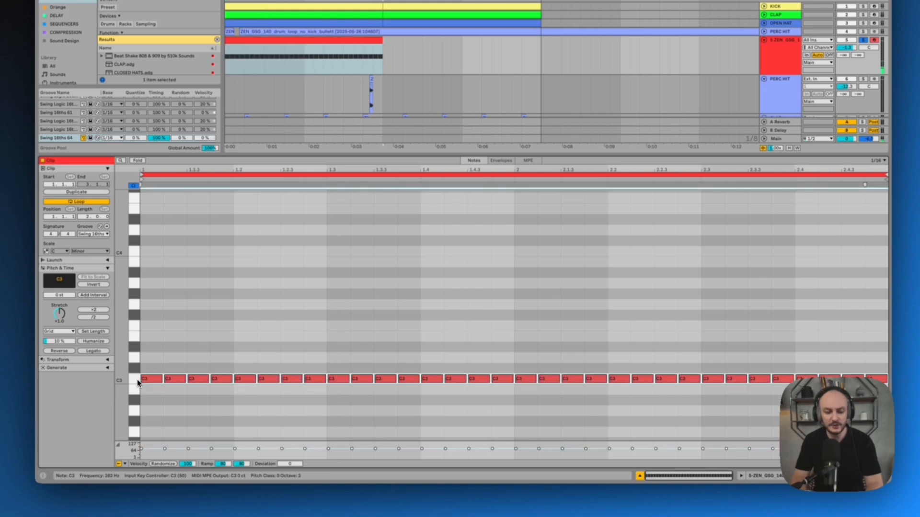
drag(194, 464, 194, 469)
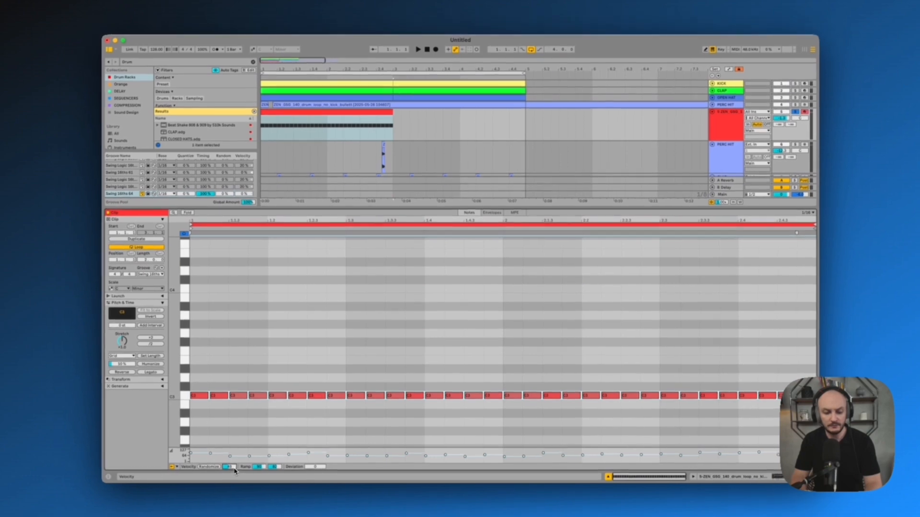
key(space)
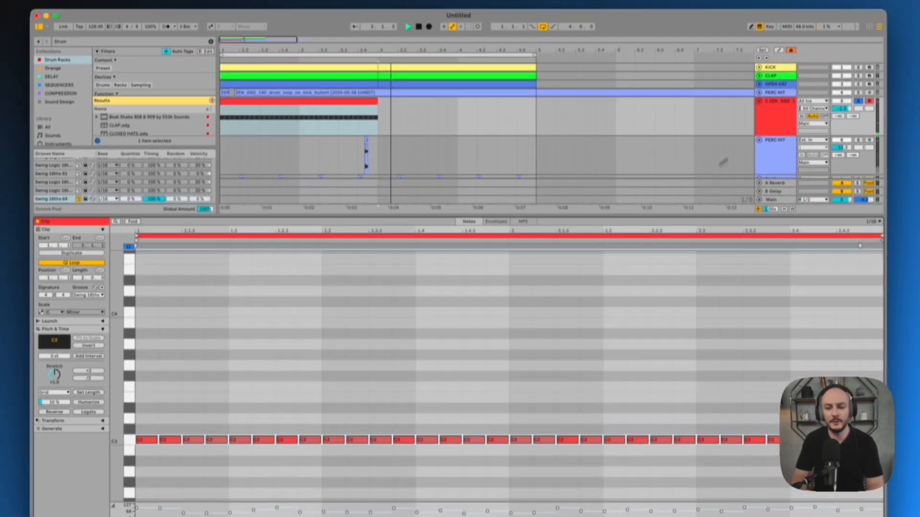
key(space)
Name the sampler track SHAKER and duplicate its two-bar clip to fill four bars
click(776, 62)
key(super+r)
text(SH)
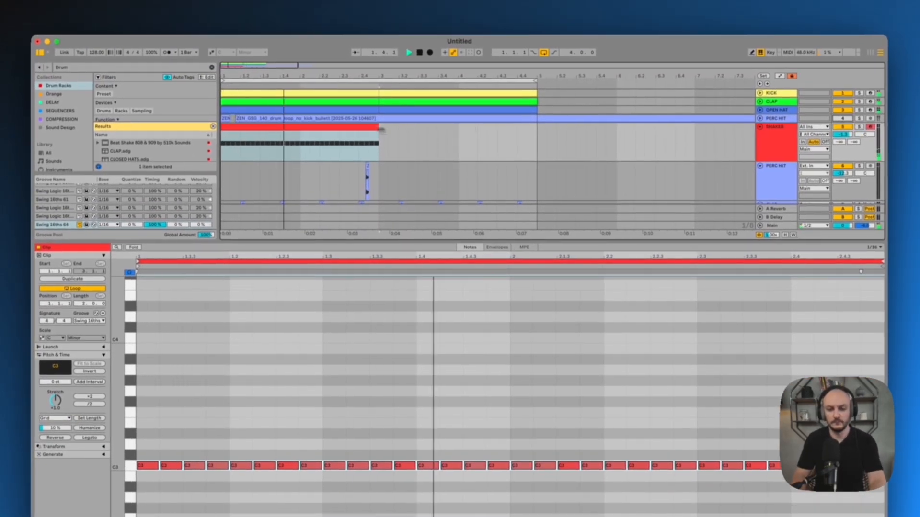
click(334, 114)
key(super+d)
Collapse the SHAKER track and duplicate the first two bars of the short PERC HIT track to fill four bars
click(774, 138)
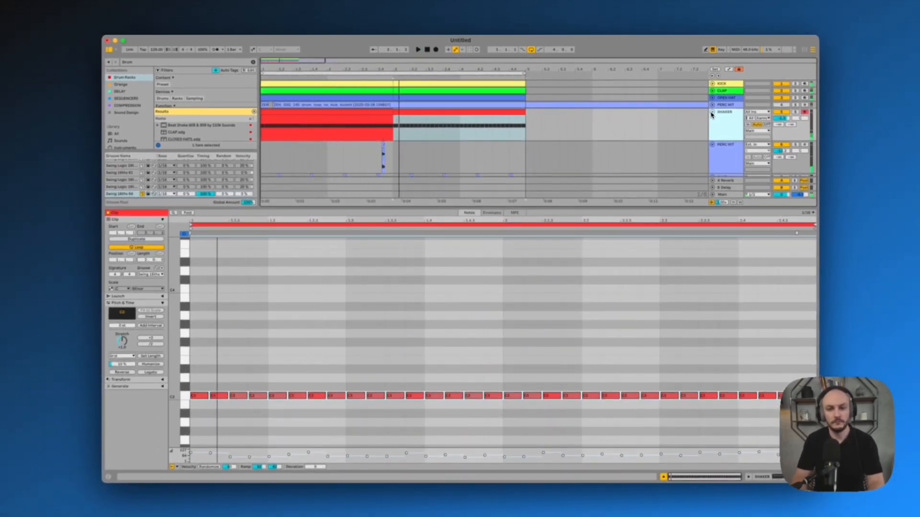
click(711, 113)
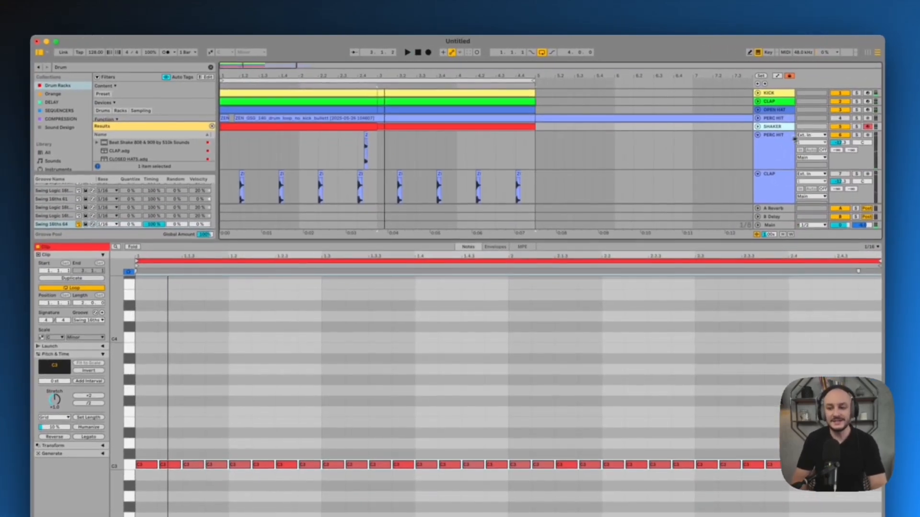
click(769, 141)
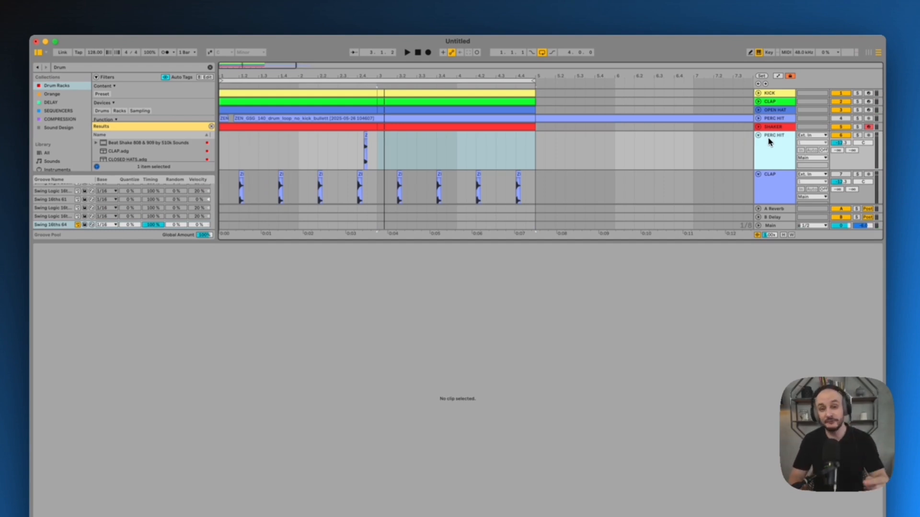
drag(376, 143, 229, 156)
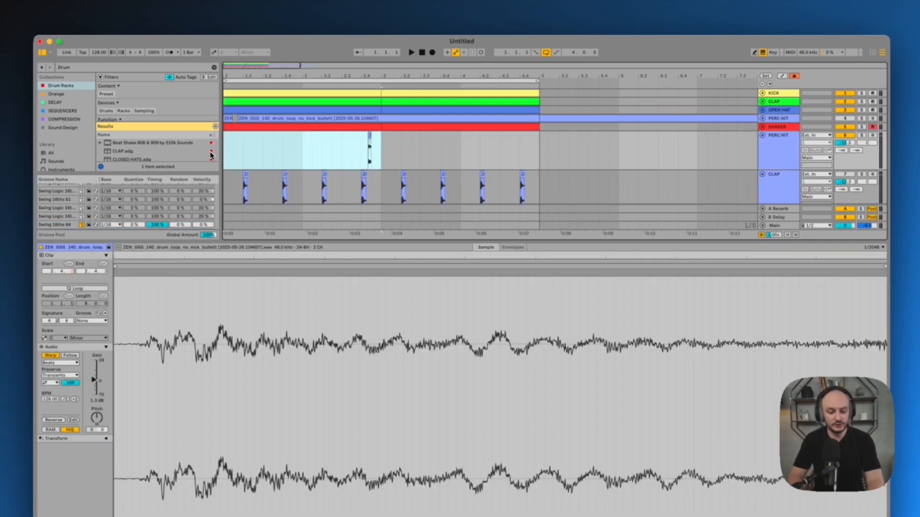
key(super+d)
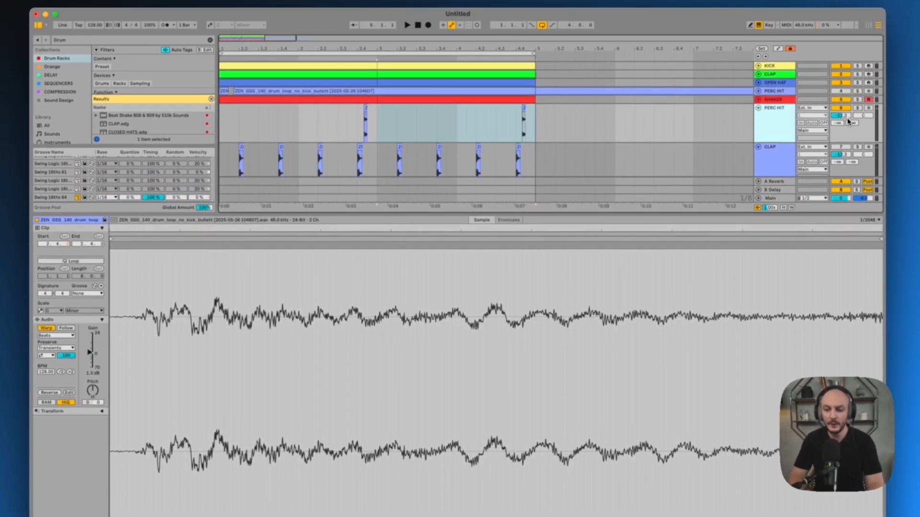
Add a MIDI track below the short PERC HIT track and load the percussion hit into Simpler on it
click(786, 118)
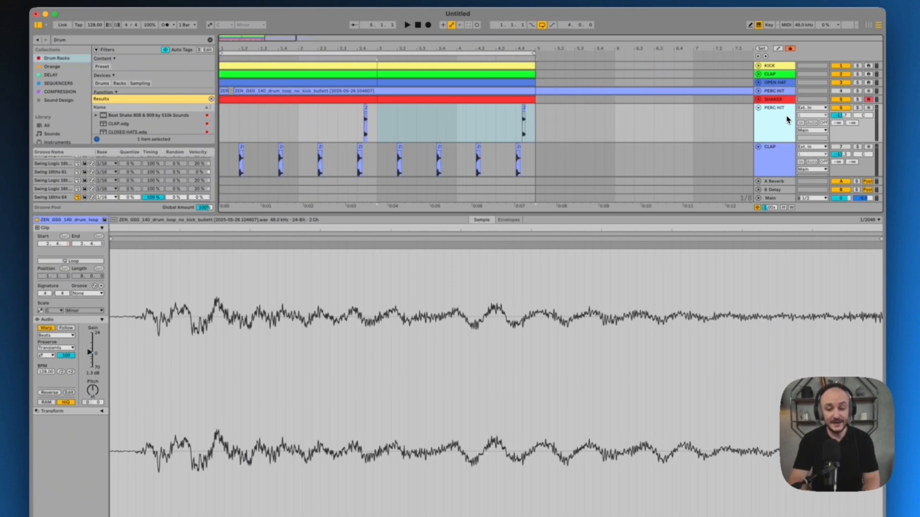
key(super+shift+t)
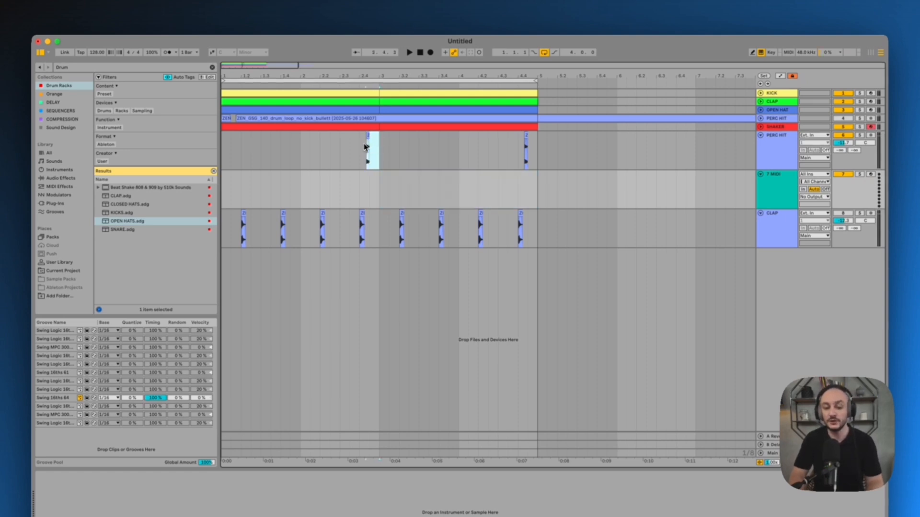
click(365, 147)
key(Down)
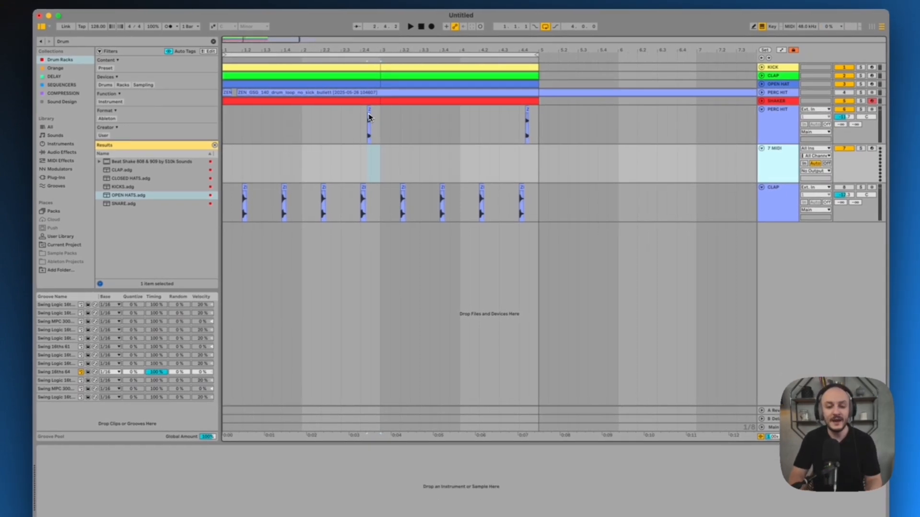
drag(369, 117, 310, 471)
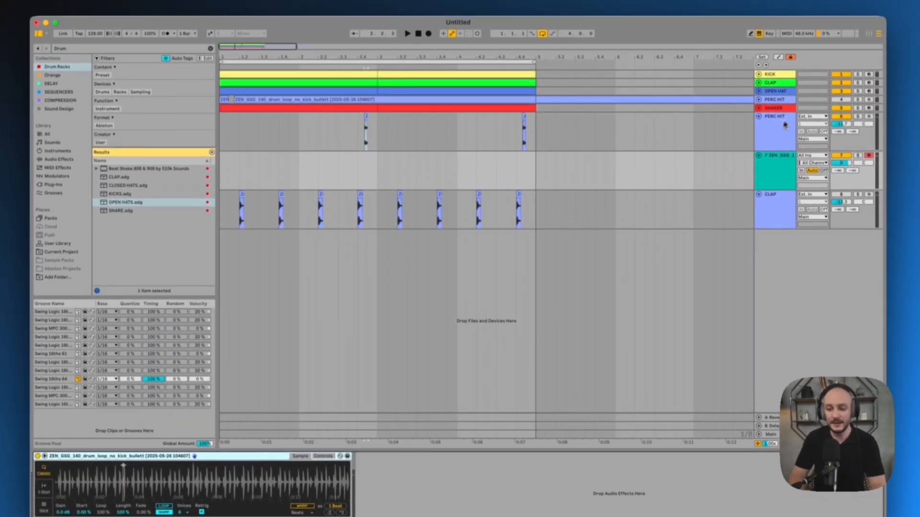
click(772, 110)
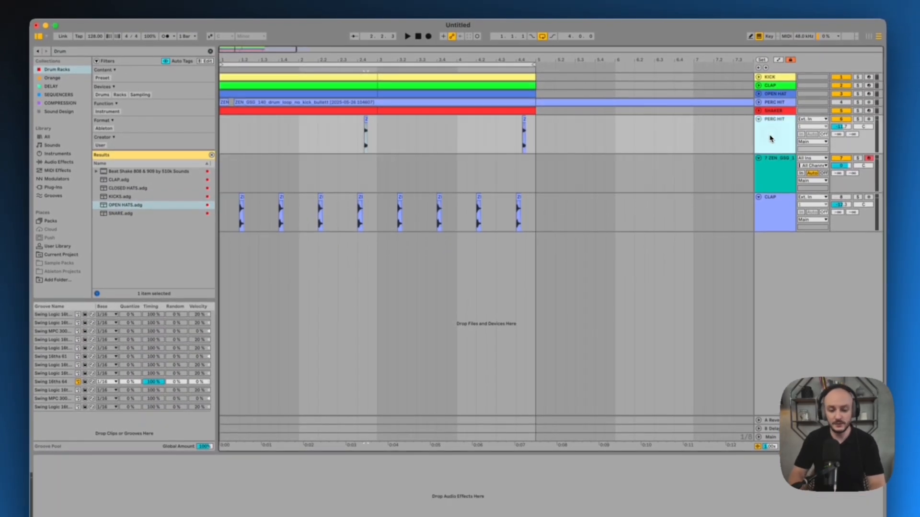
key(Delete)
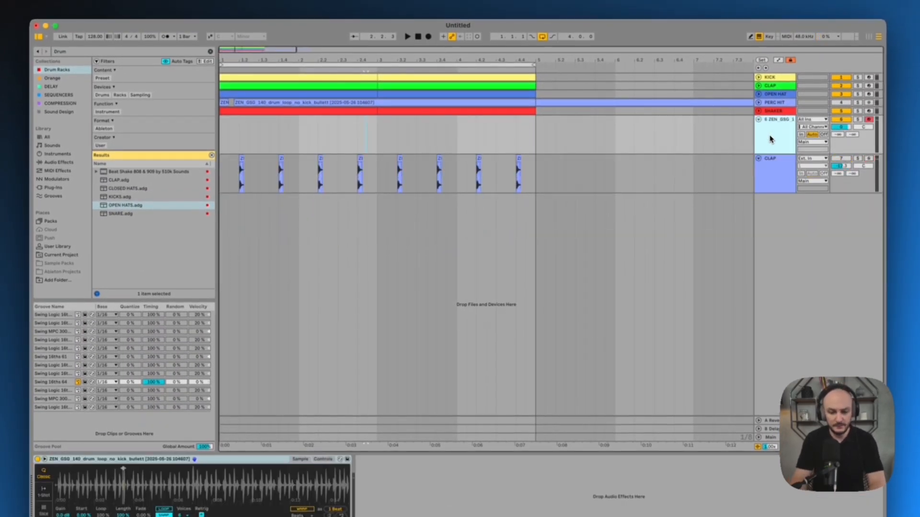
key(super+z)
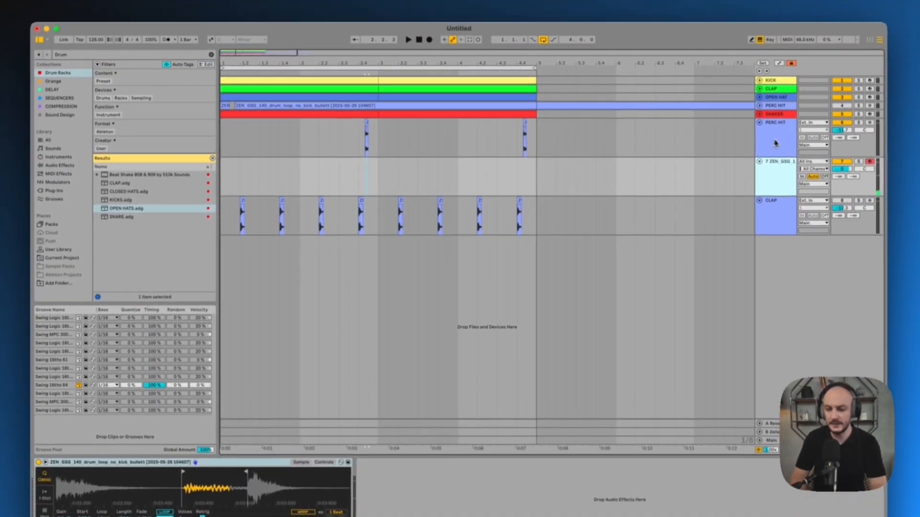
Replace the short PERC HIT audio track with the sampler track named SNARE, holding a two-bar clip with a C3 sixteenth note at 1.4.2
click(775, 143)
click(779, 166)
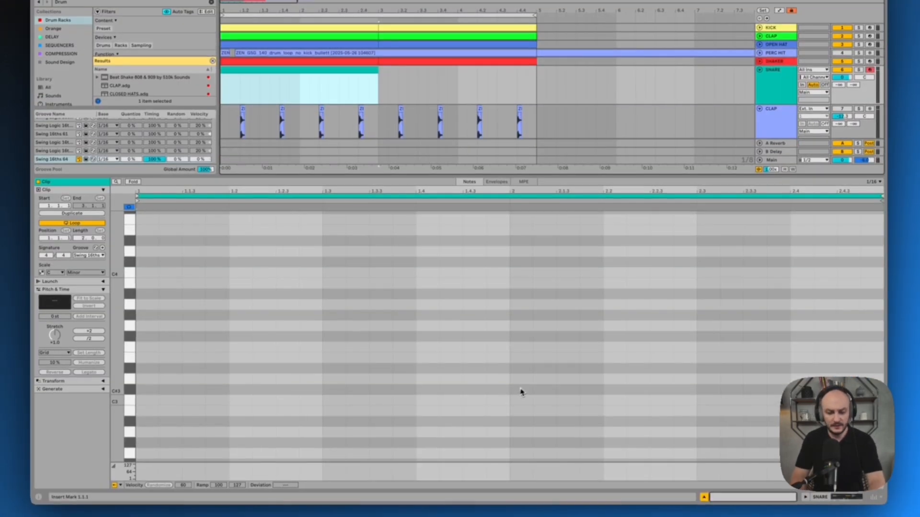
key(b)
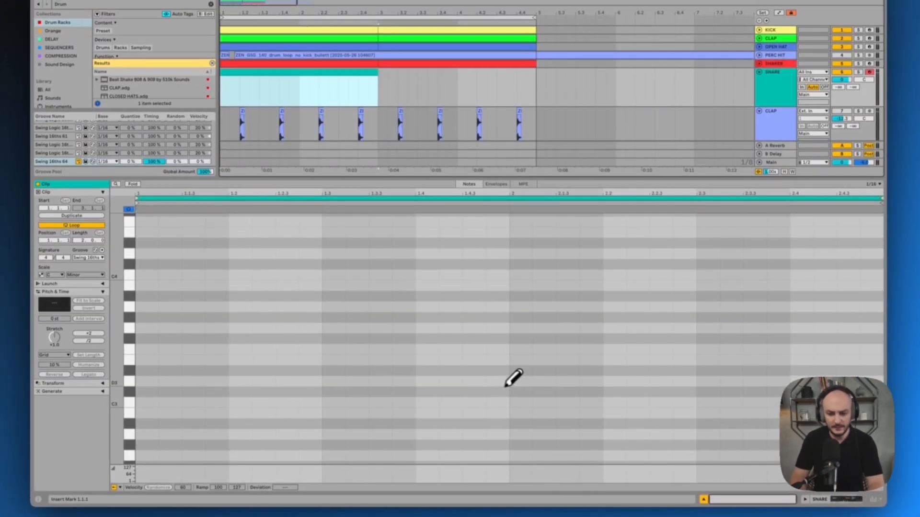
click(451, 383)
click(450, 412)
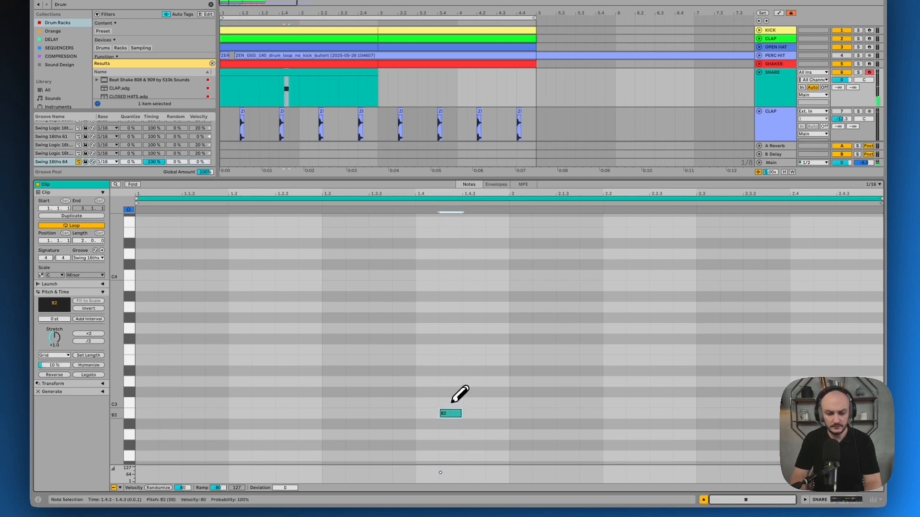
click(451, 413)
Audition the SNARE pattern and move its C3 note to 2.4.2, near the end of the two-bar clip
key(space)
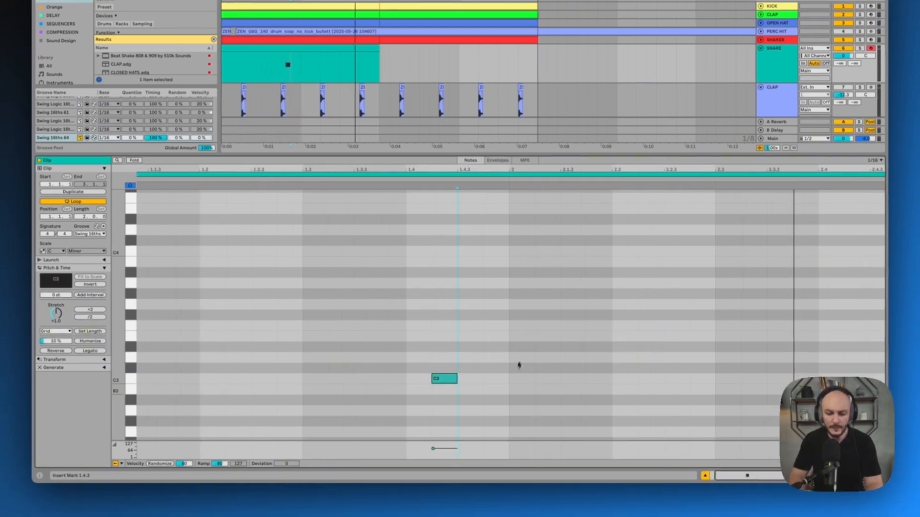
key(space)
click(450, 381)
drag(450, 381, 829, 381)
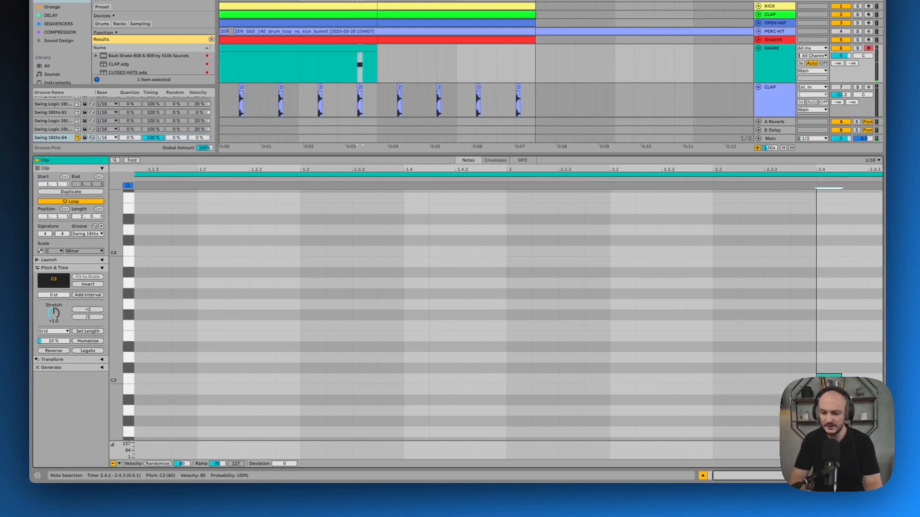
key(space)
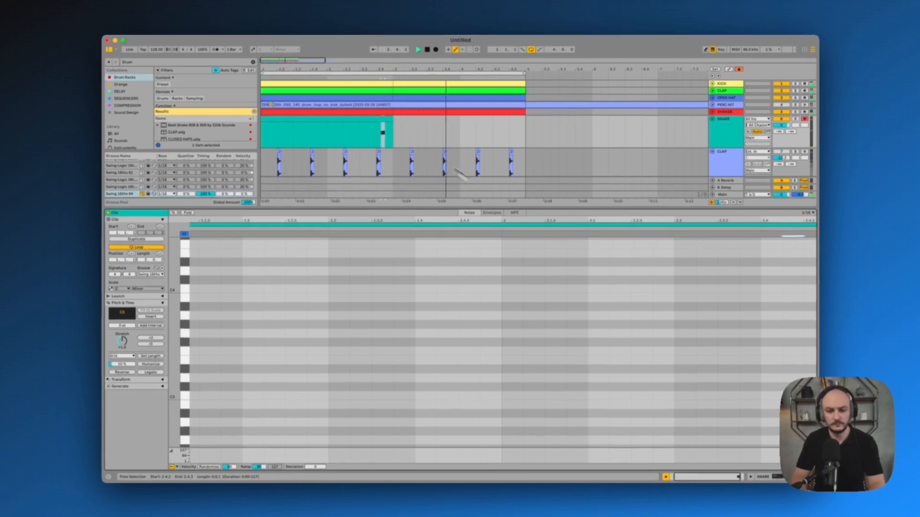
Duplicate the two-bar SNARE clip to fill four bars
click(378, 118)
key(super+d)
key(space)
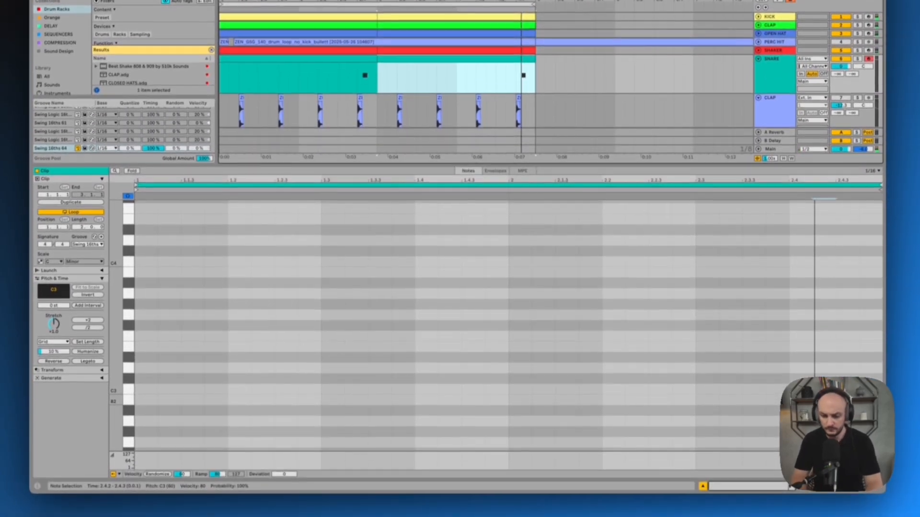
Add a second C3 sixteenth note to the second SNARE clip and move it to 2.4.4 while auditioning the pattern
double_click(778, 434)
key(space)
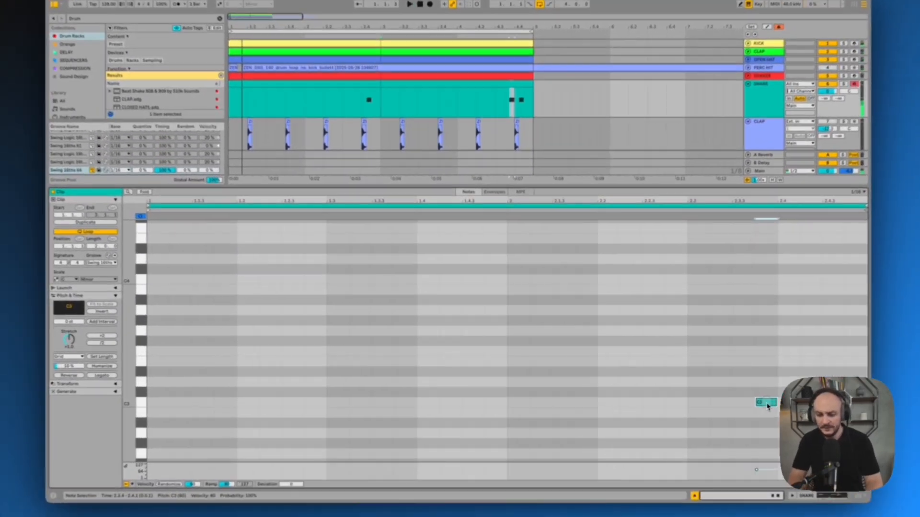
drag(728, 397, 806, 397)
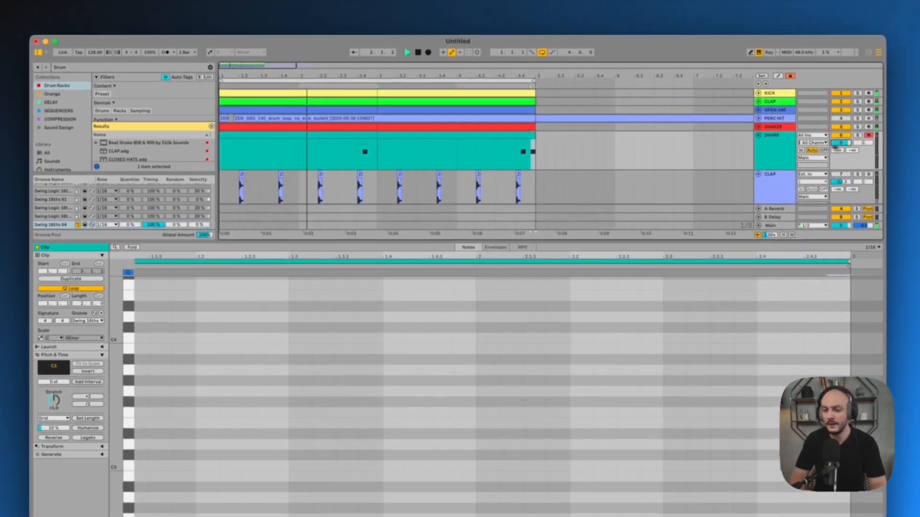
click(766, 148)
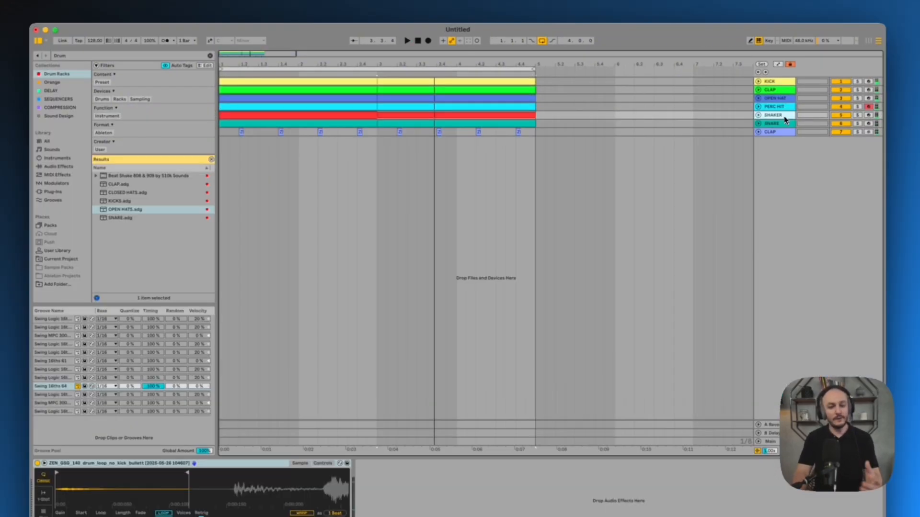
Inspect the PERC HIT track's pattern and volume, fold the track and check the SNARE and CLAP tracks below
click(759, 108)
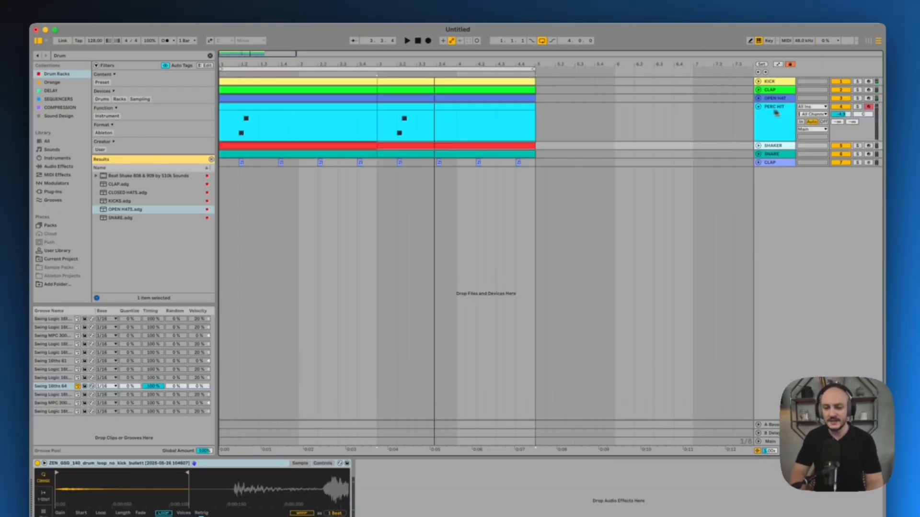
click(843, 116)
click(758, 107)
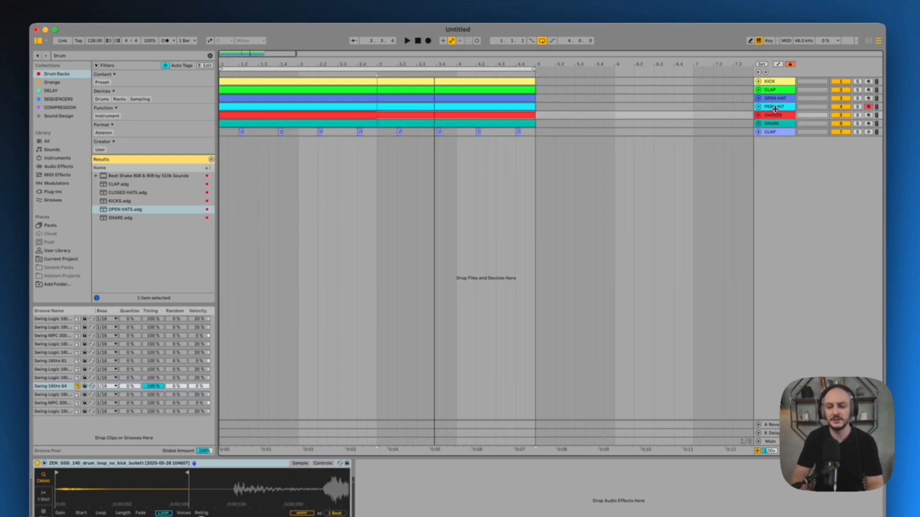
click(776, 123)
click(777, 132)
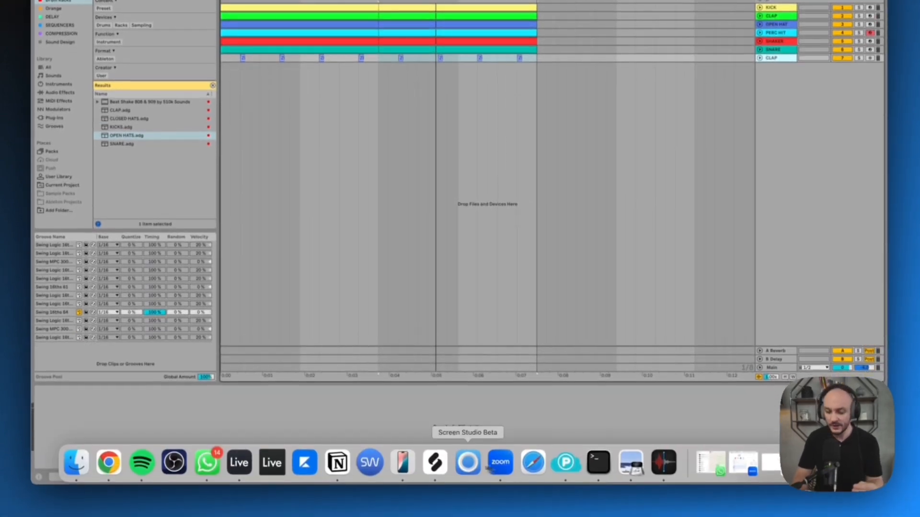
Switch to Splice and bring the DS_LENNO_124 drum top loop onto a new audio track below CLAP
click(434, 475)
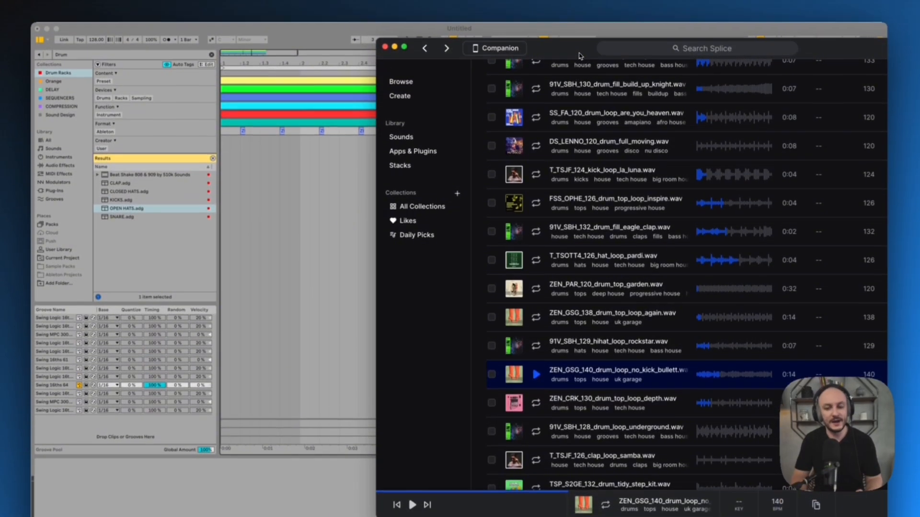
drag(580, 12, 512, 13)
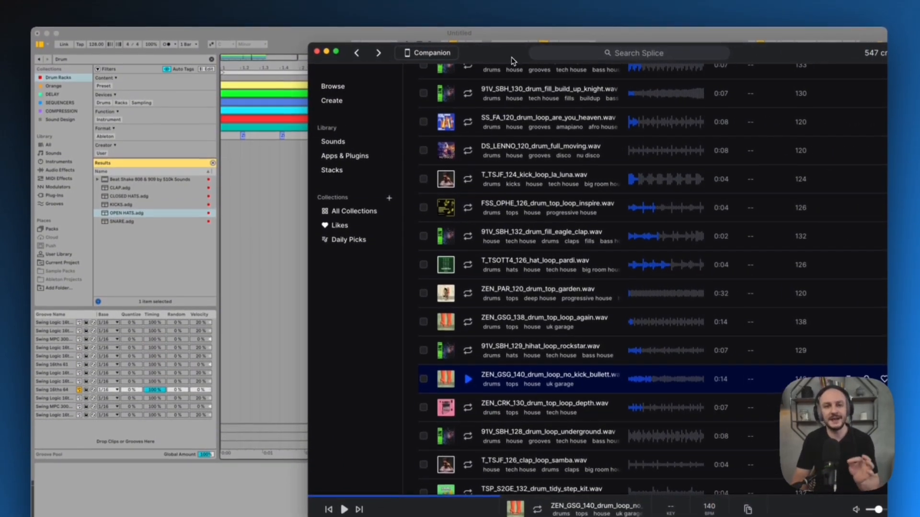
scroll(527, 233, down, 2)
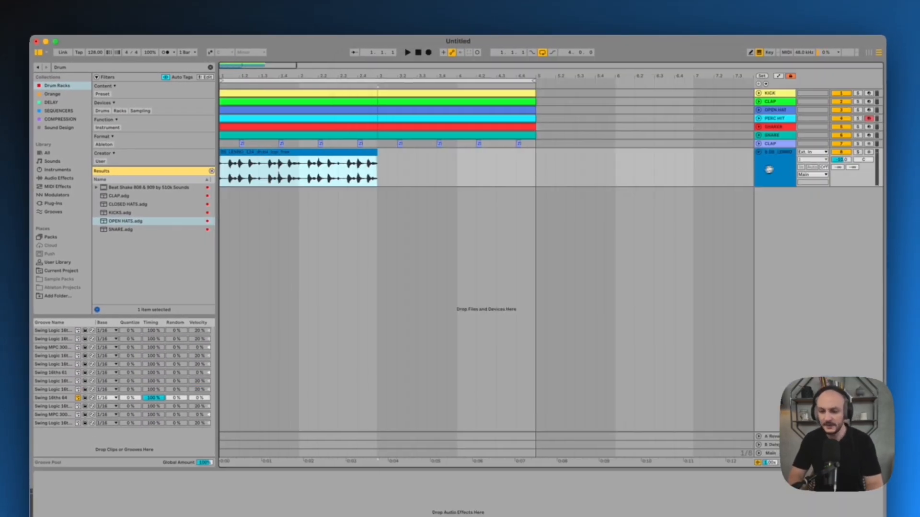
Duplicate the DS_LENNO top loop to fill four bars and audition it with the mix and soloed
key(space)
click(324, 153)
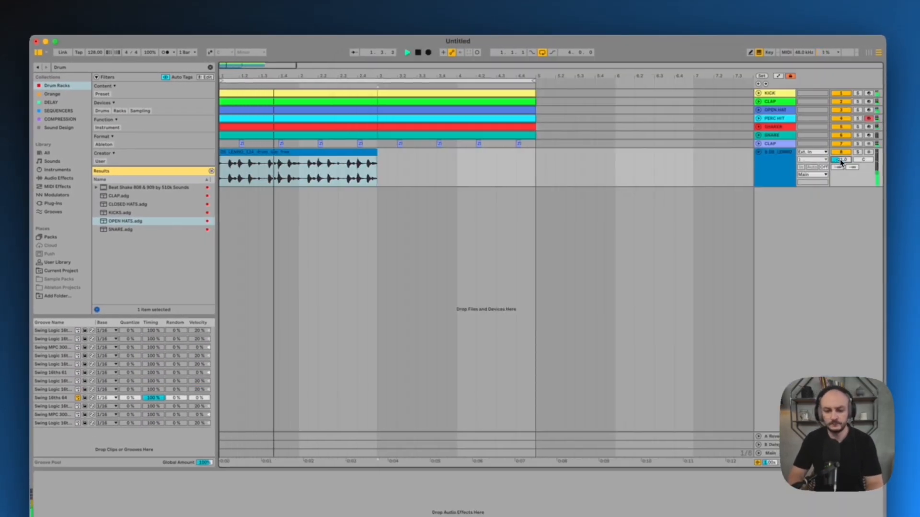
key(super+d)
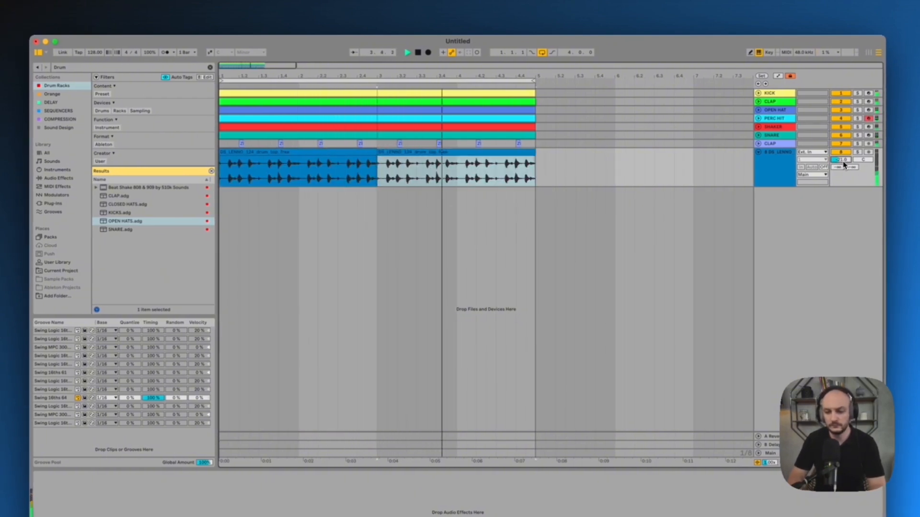
click(328, 156)
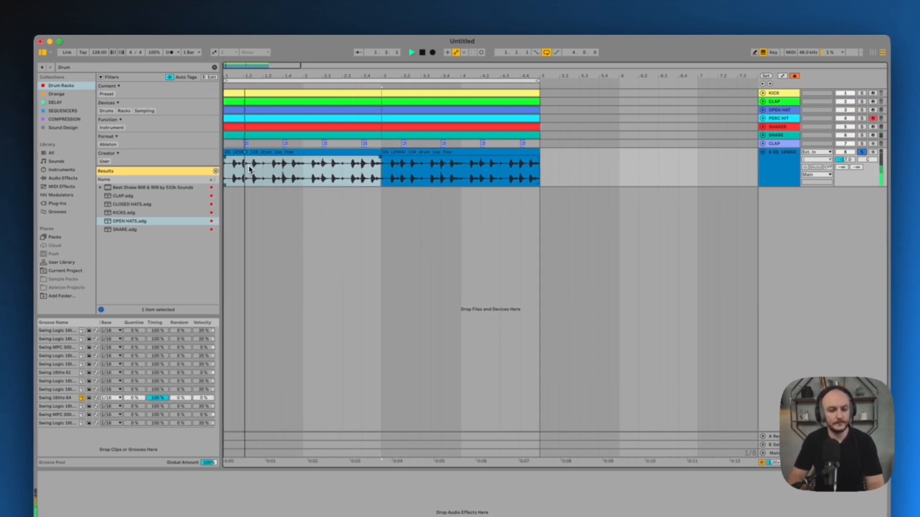
key(space)
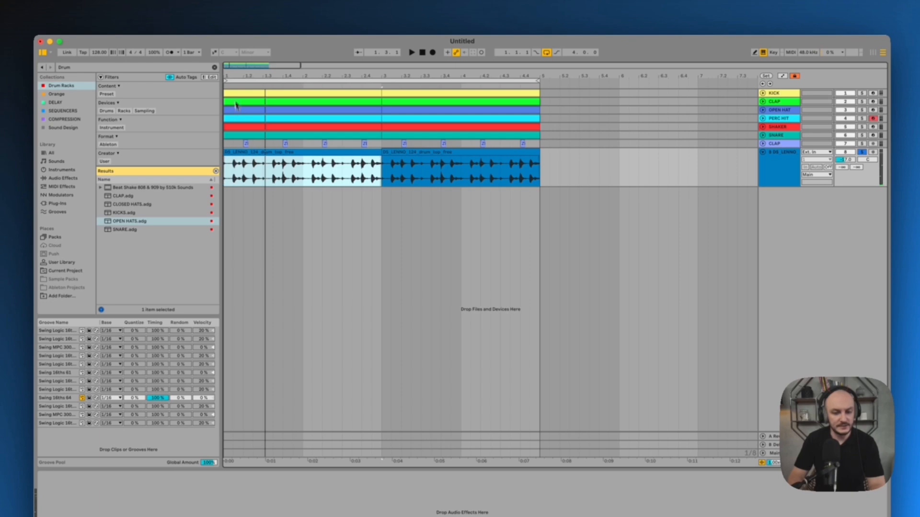
Delete the opening of the DS_LENNO loop up to just before the hit near 1.2.3 and play from the start
drag(231, 71, 230, 73)
drag(374, 167, 72, 163)
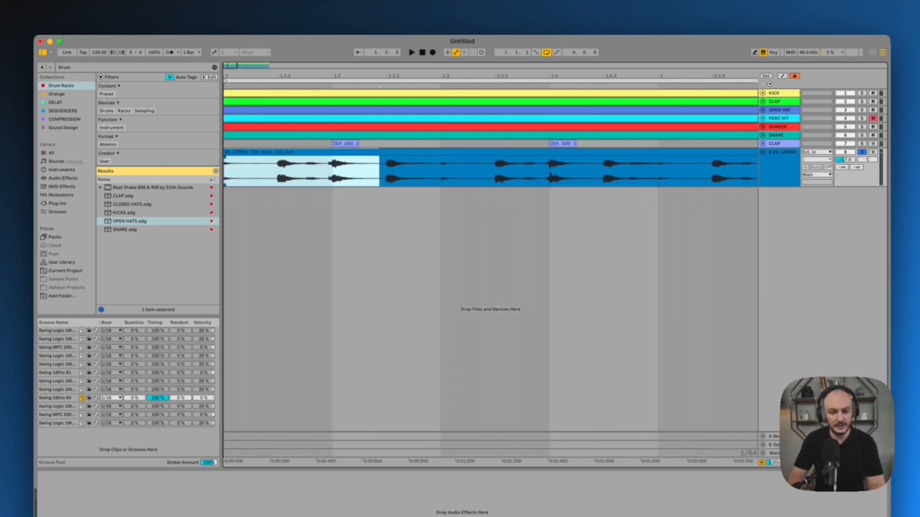
key(Delete)
click(226, 166)
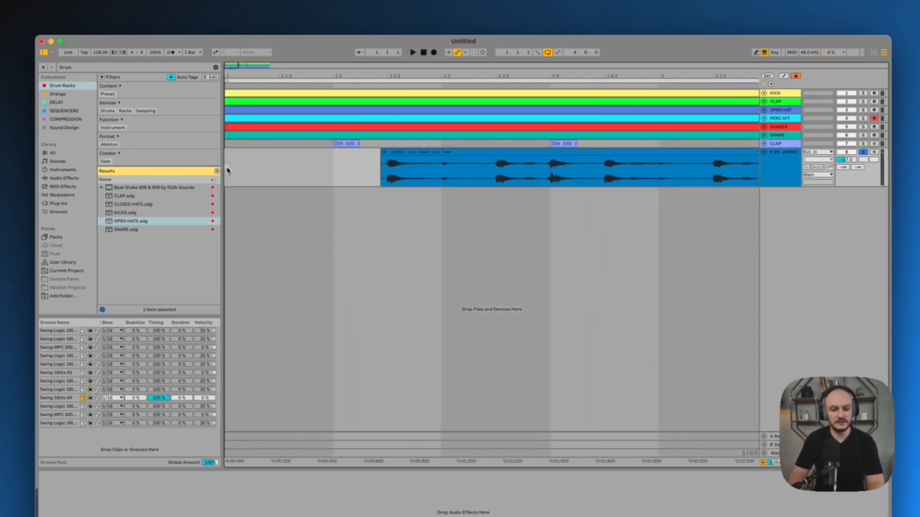
key(space)
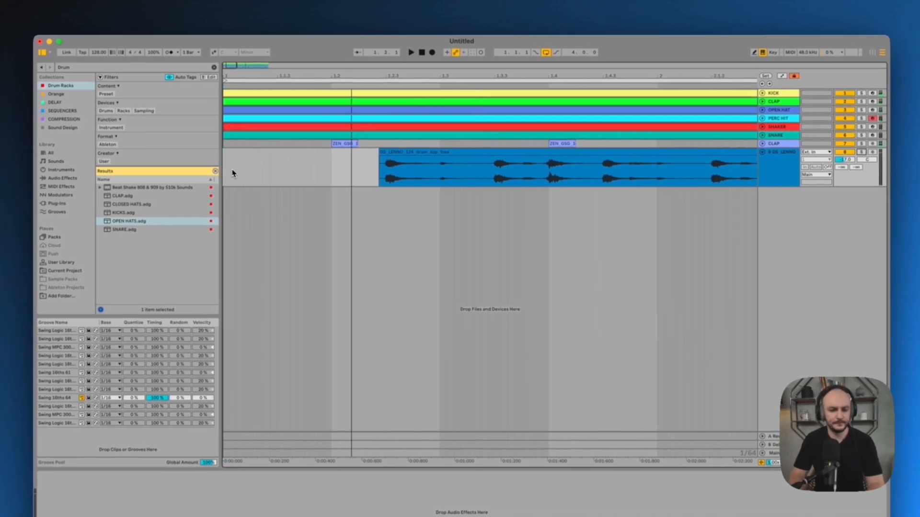
key(space)
Split the DS_LENNO loop at 1.3 and delete everything behind the isolated hit, including the duplicated clip
click(441, 171)
key(super+e)
click(454, 152)
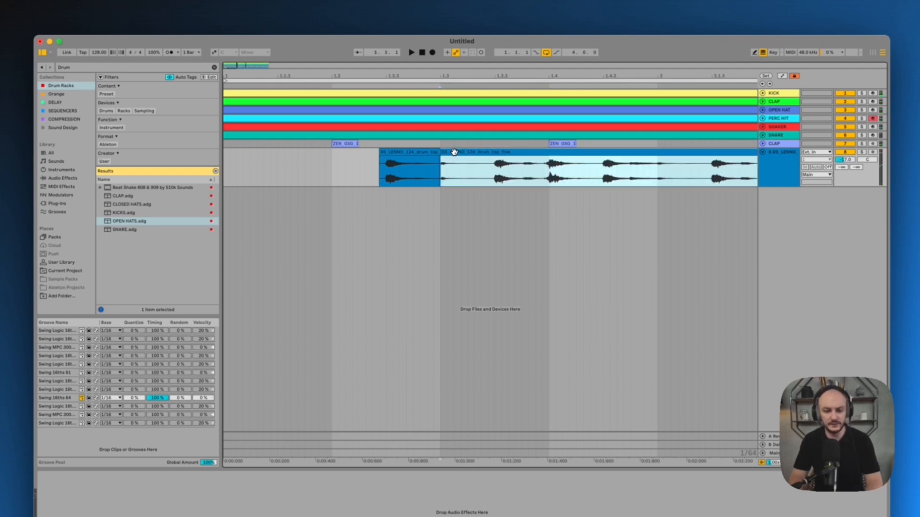
key(space)
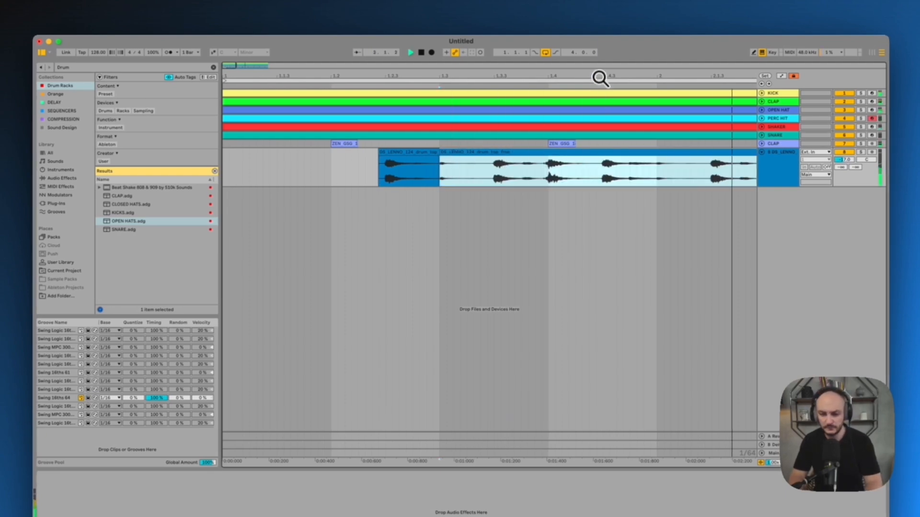
drag(599, 77, 599, 74)
key(space)
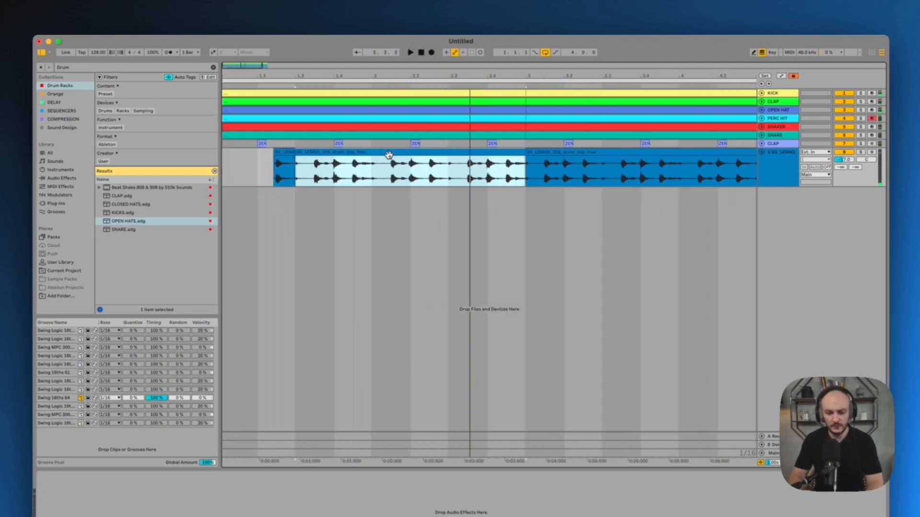
key(Delete)
click(545, 158)
key(Delete)
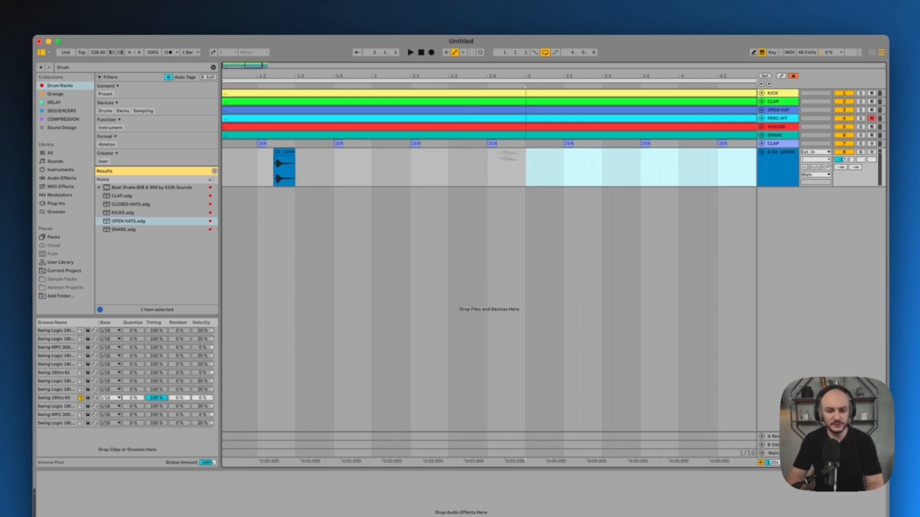
Duplicate the first bar containing the isolated DS_LENNO hit into bar 2 and audition it with the mix
drag(285, 75, 285, 75)
drag(364, 165, 174, 174)
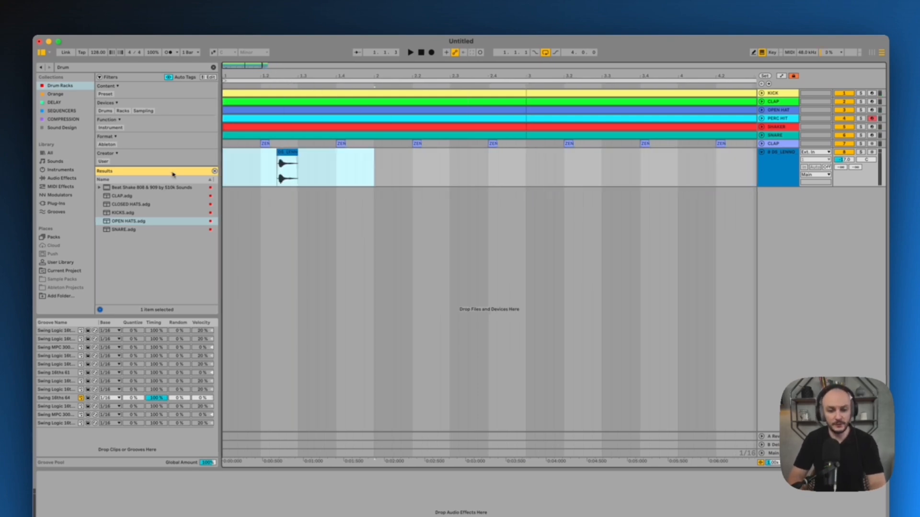
key(super+d)
click(228, 171)
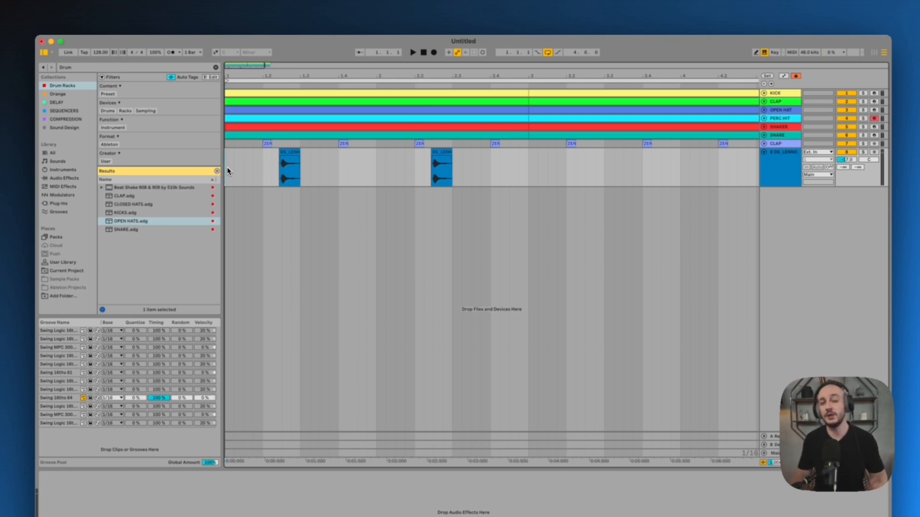
key(space)
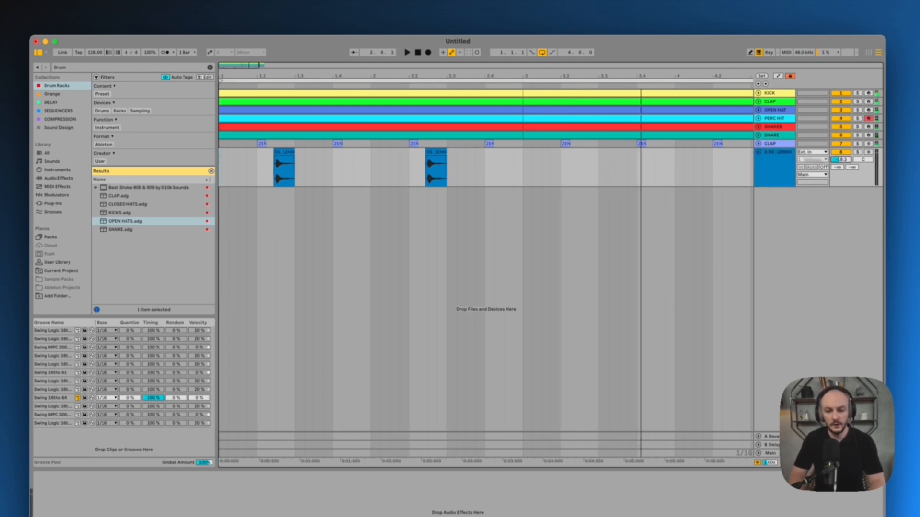
Duplicate the two-bar pattern of DS_LENNO hits to fill bars 3 and 4
drag(484, 78, 485, 77)
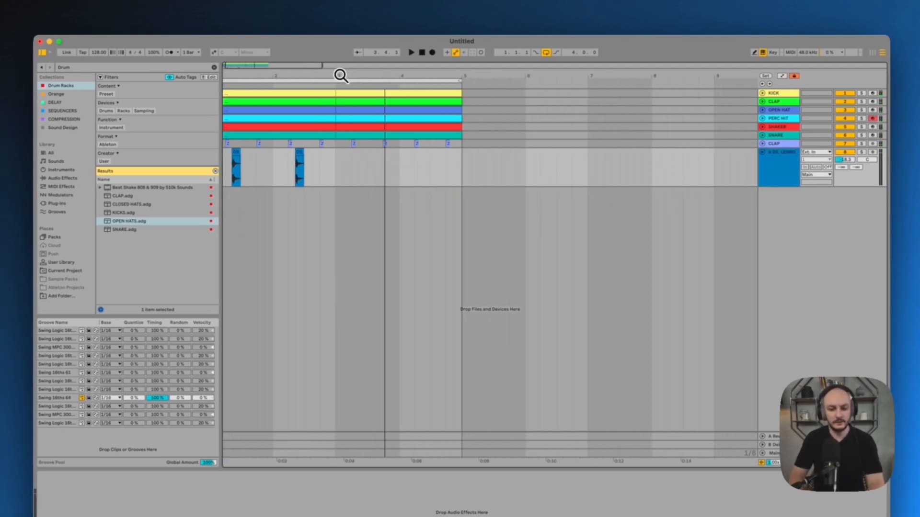
drag(340, 75, 343, 98)
drag(348, 167, 199, 170)
key(ctrl+d)
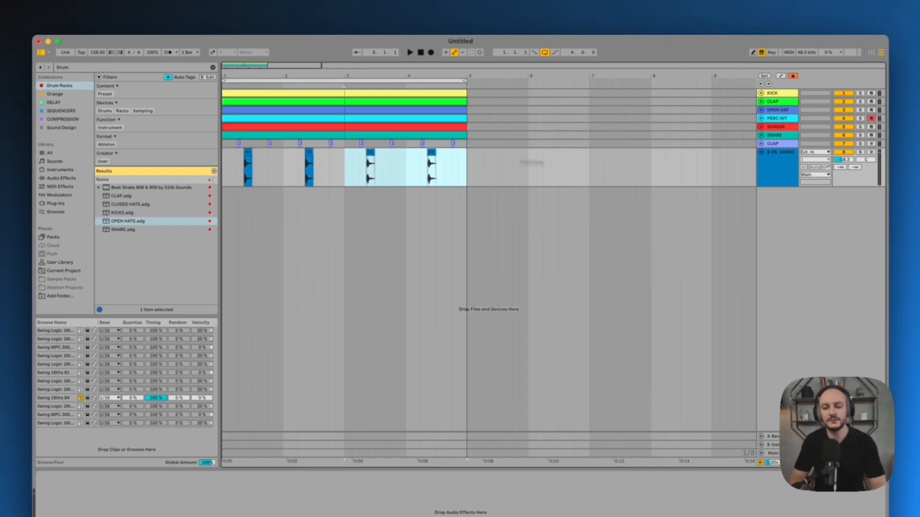
Rename the DS_LENNO track PERC HIT 2 and fold it
click(781, 177)
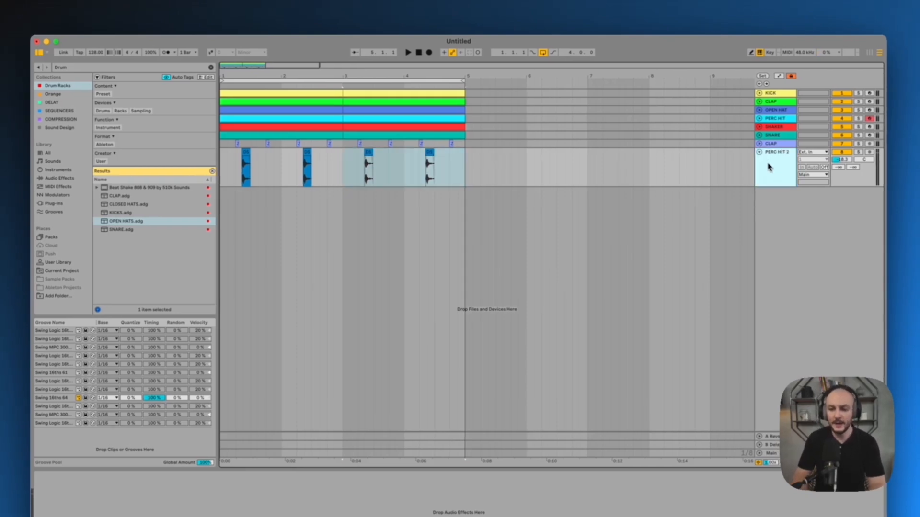
drag(468, 167, 178, 185)
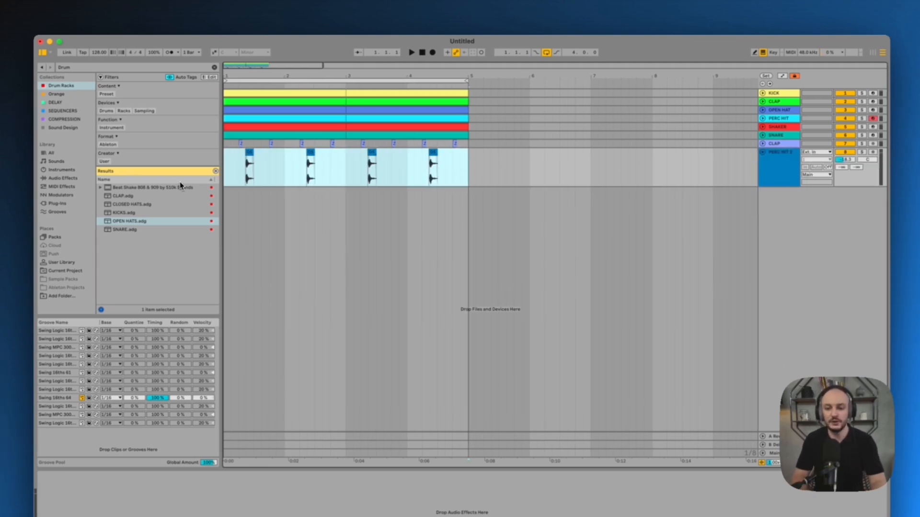
click(763, 152)
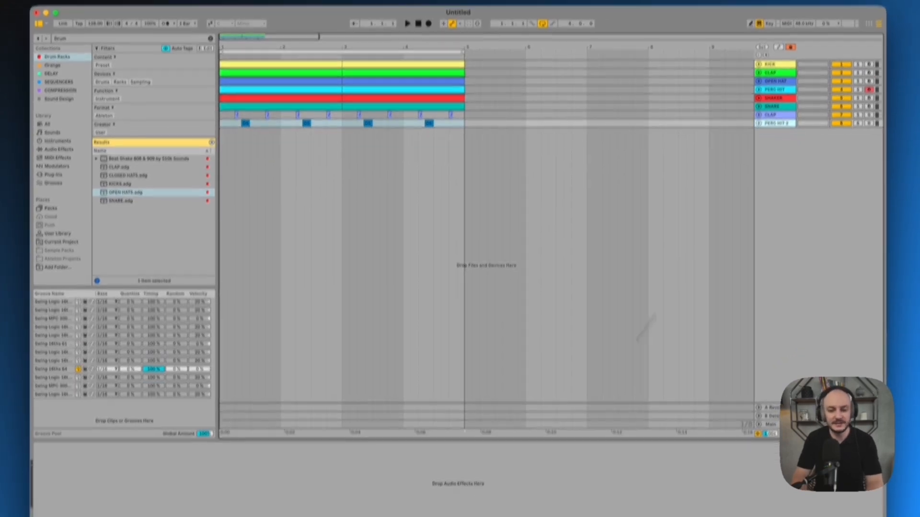
Bring the Splice loop osh_125_top_loop_vinyl_sampler onto a new audio track and audition it soloed and with the mix
click(435, 467)
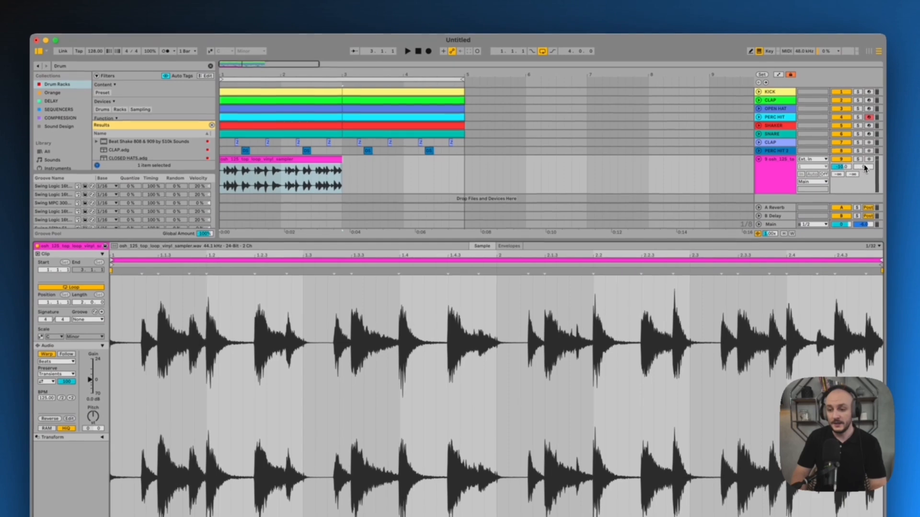
click(858, 160)
key(space)
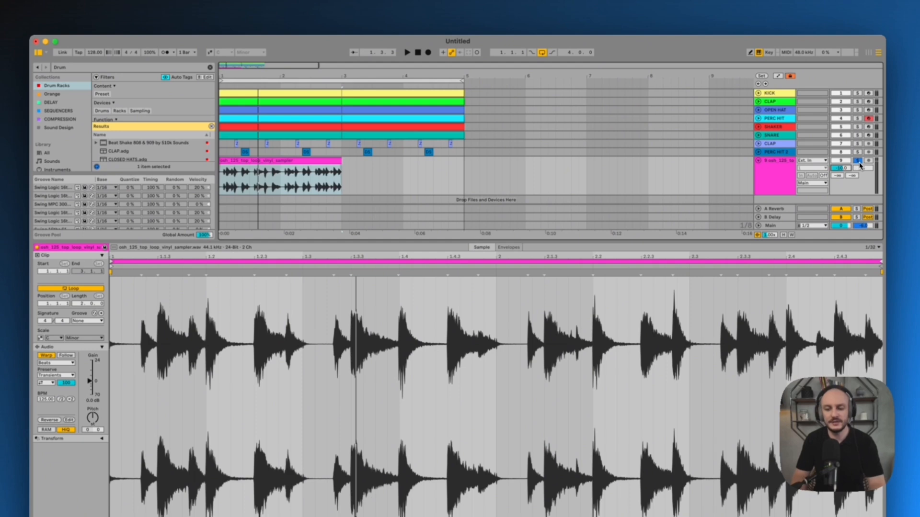
click(858, 161)
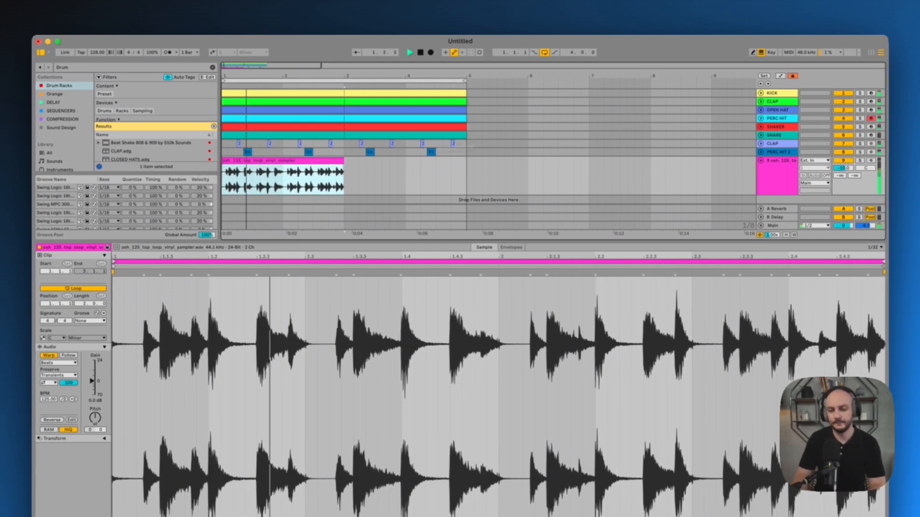
Lower the vinyl top loop's track volume and duplicate its two-bar clip to fill four bars
drag(845, 168, 846, 173)
click(296, 160)
key(super+d)
click(774, 176)
key(XF86AudioRaiseVolume)
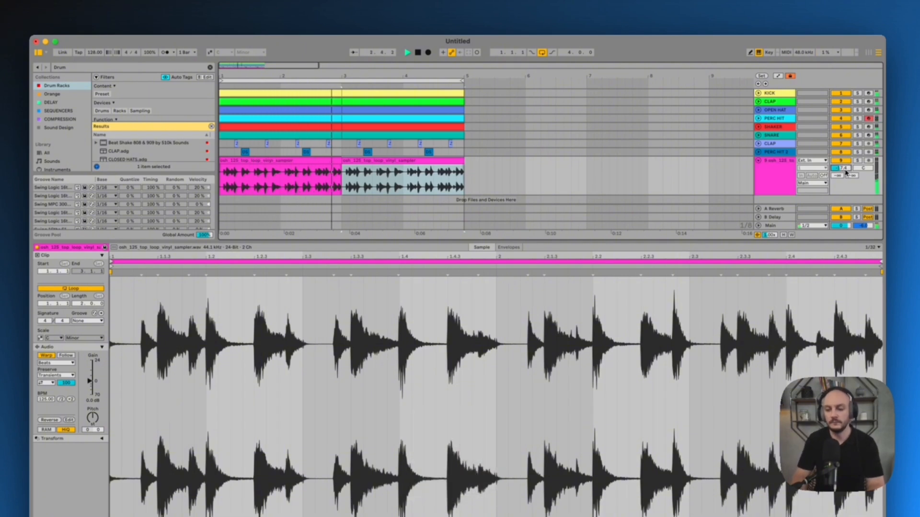
Rename the vinyl top loop's track TOP, fold it and select the KICK track
click(772, 176)
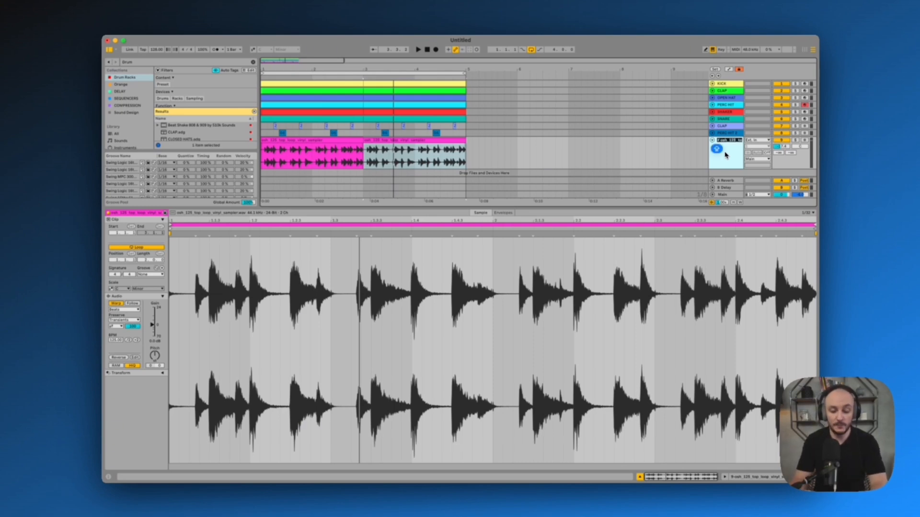
key(Return)
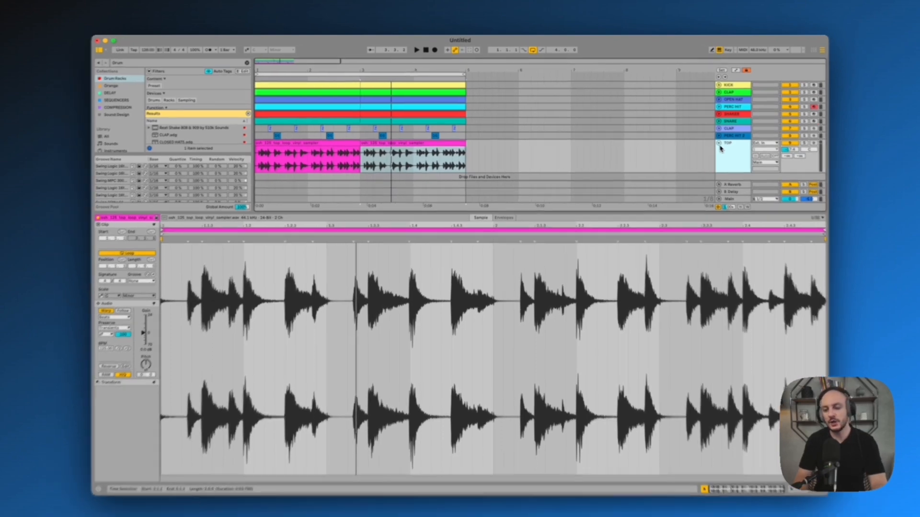
click(712, 141)
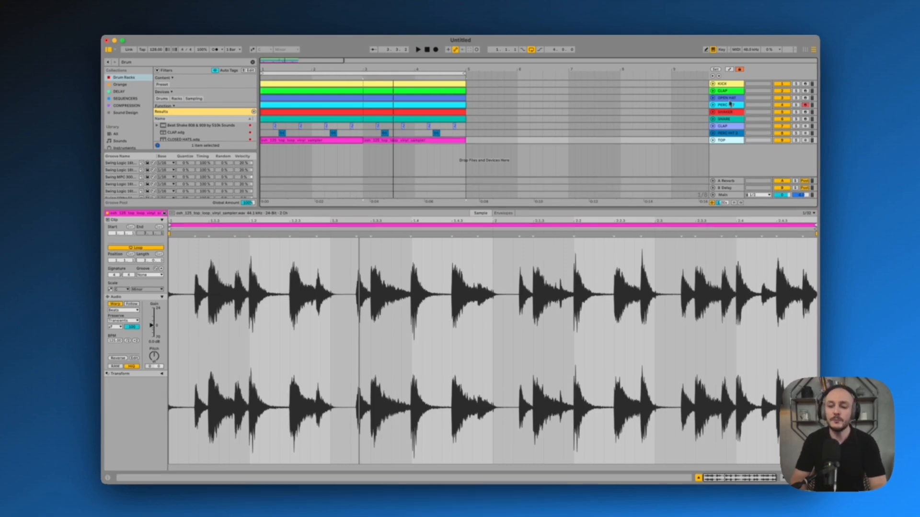
click(723, 86)
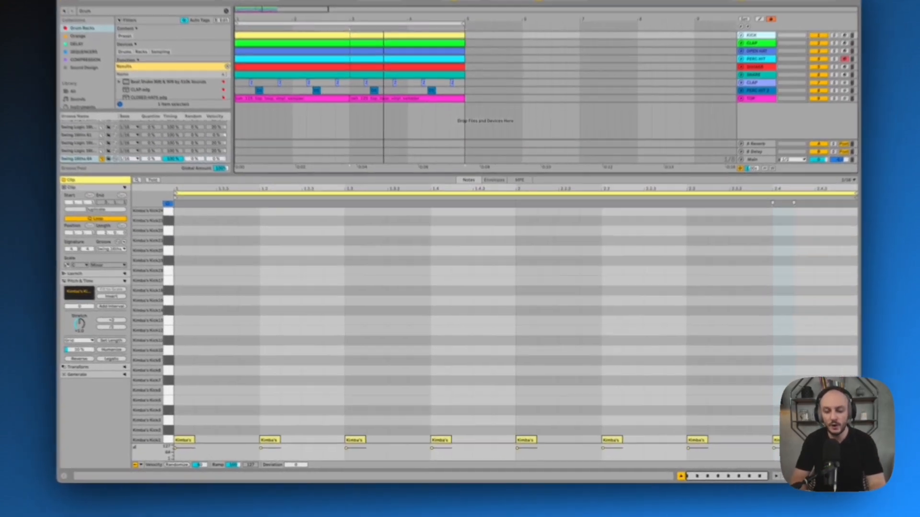
Review the device chains of the drum tracks one by one, from TOP and KICK through to the second CLAP
click(771, 477)
click(728, 141)
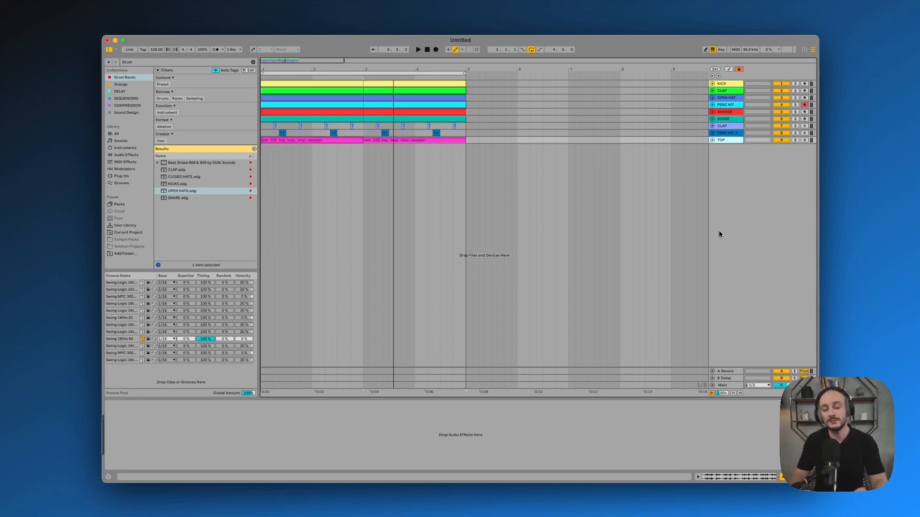
click(727, 84)
click(726, 91)
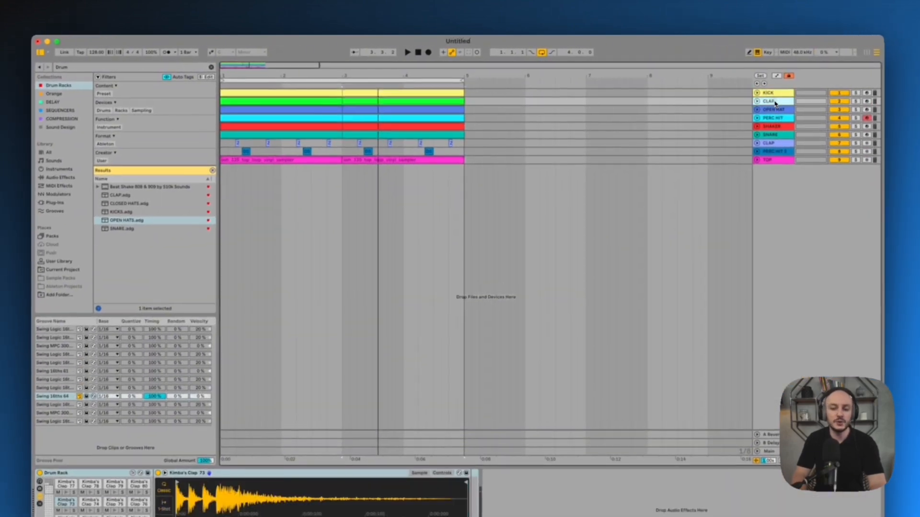
click(727, 99)
click(727, 105)
click(776, 127)
click(776, 135)
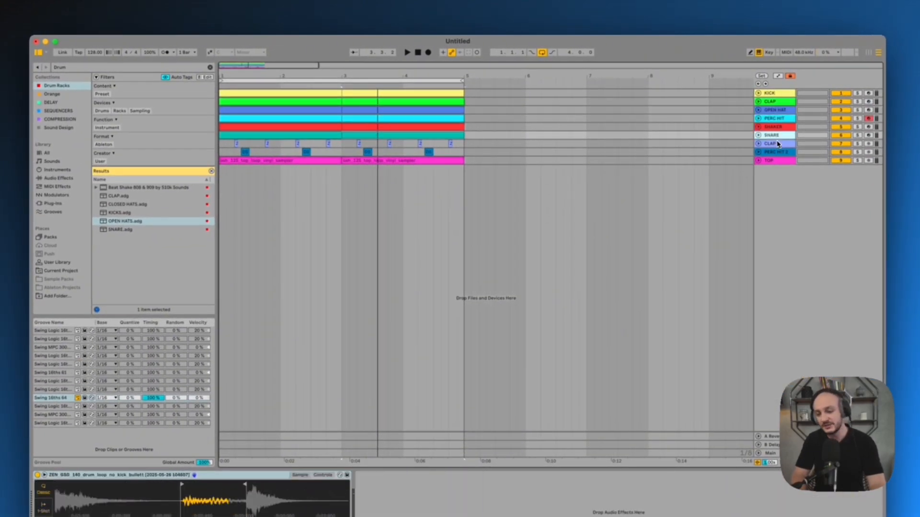
click(776, 143)
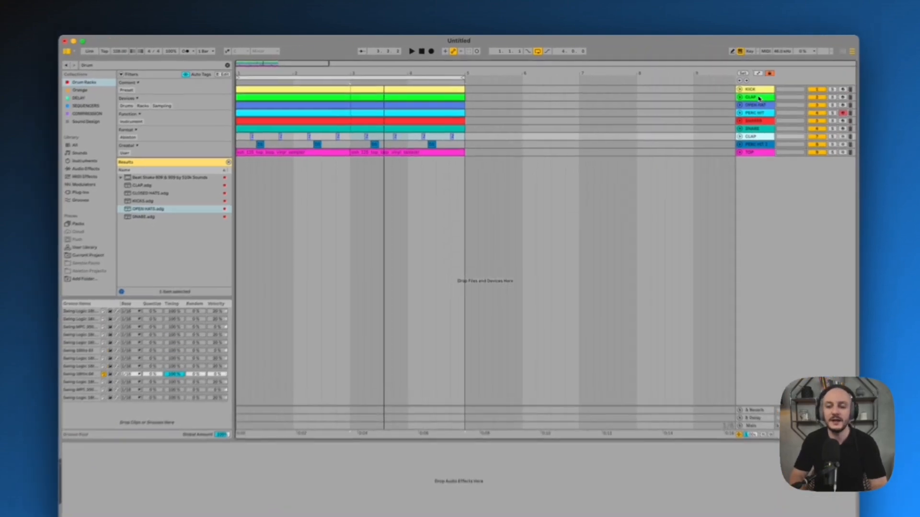
Unfold and solo the KICK track, audition it, and select its first clip
click(727, 90)
click(727, 84)
click(712, 84)
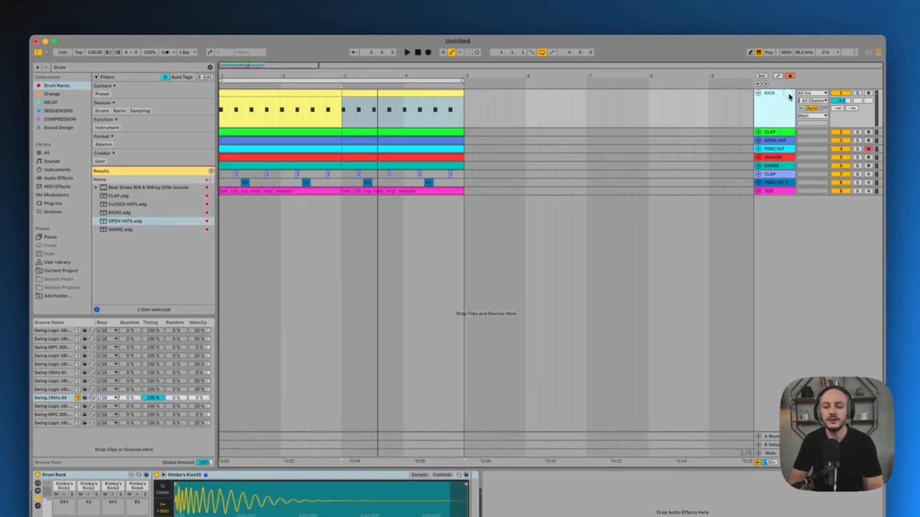
click(857, 93)
key(space)
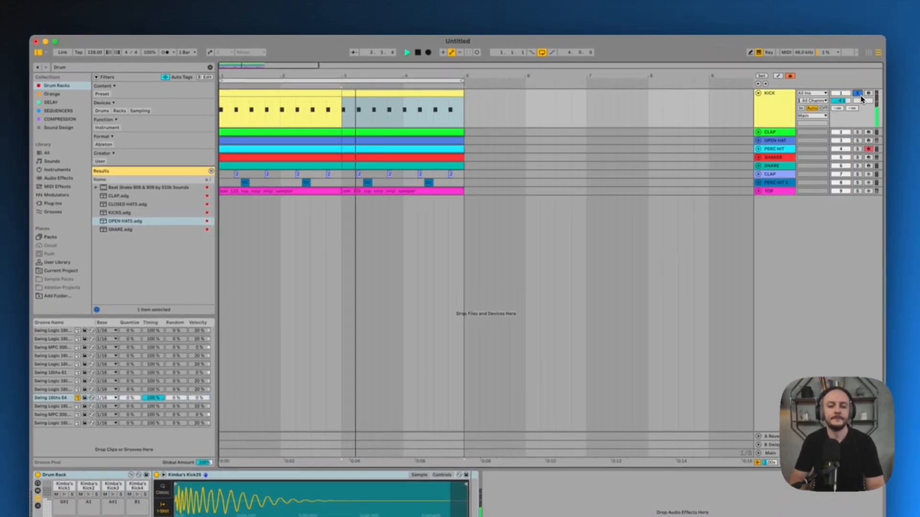
key(space)
click(285, 101)
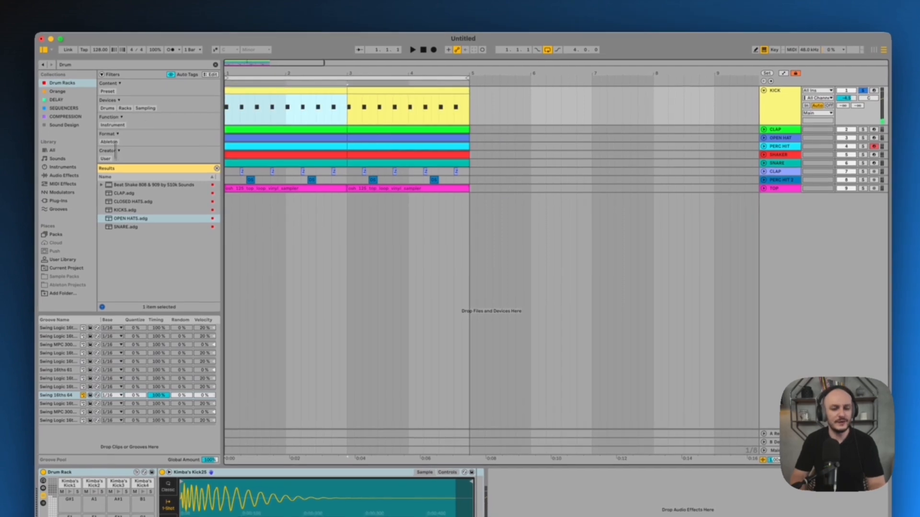
Search the audio effects for EQ and add EQ Eight to the KICK track
drag(89, 64, 35, 64)
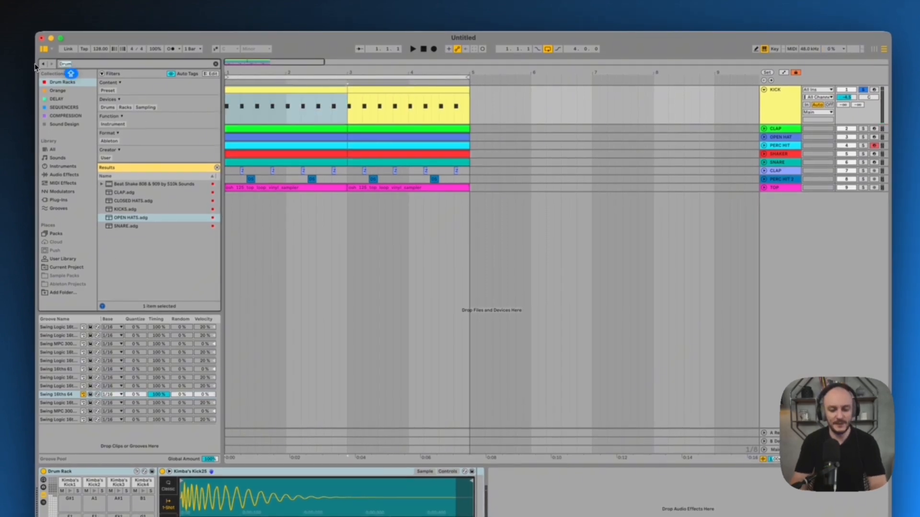
text(EQ)
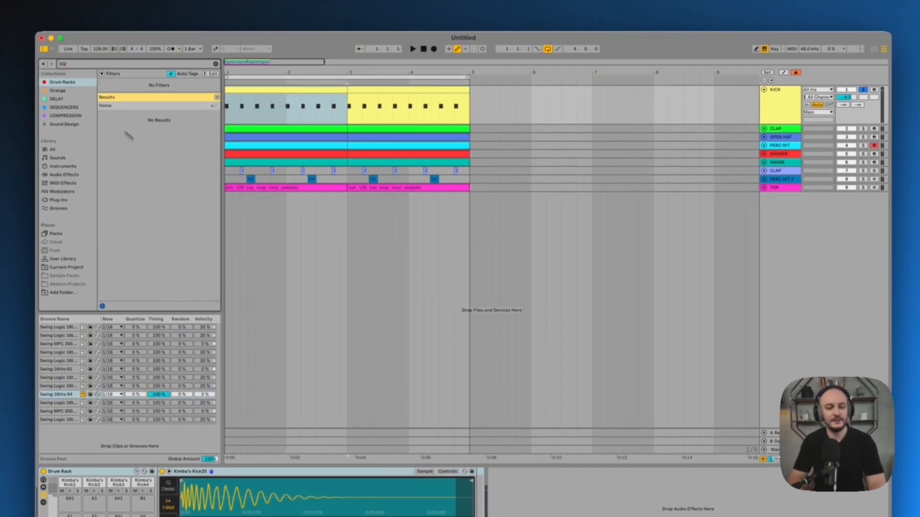
click(64, 176)
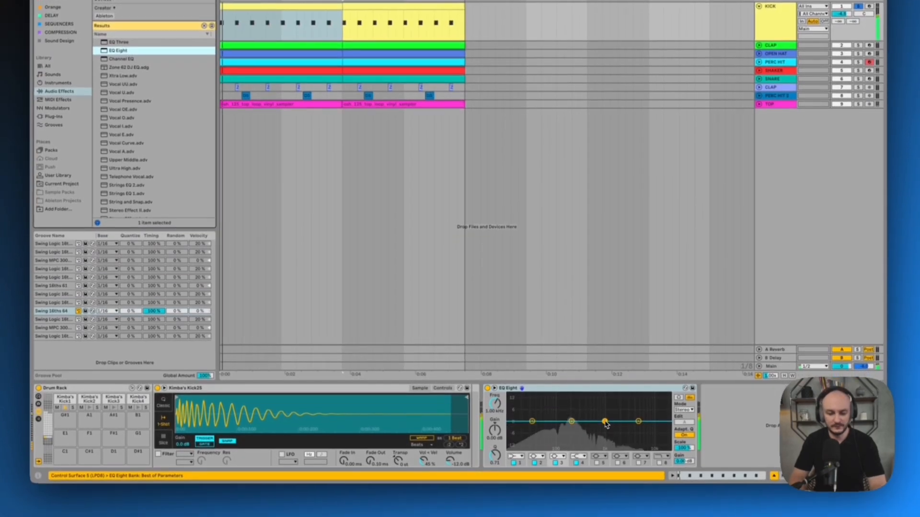
Shape the kick's EQ Eight while listening, dipping around 1 kHz and adjusting the low-mid and low bands, and fold the KICK track
mouse_move(605, 422)
mouse_down()
mouse_move(605, 404)
mouse_move(605, 436)
mouse_up()
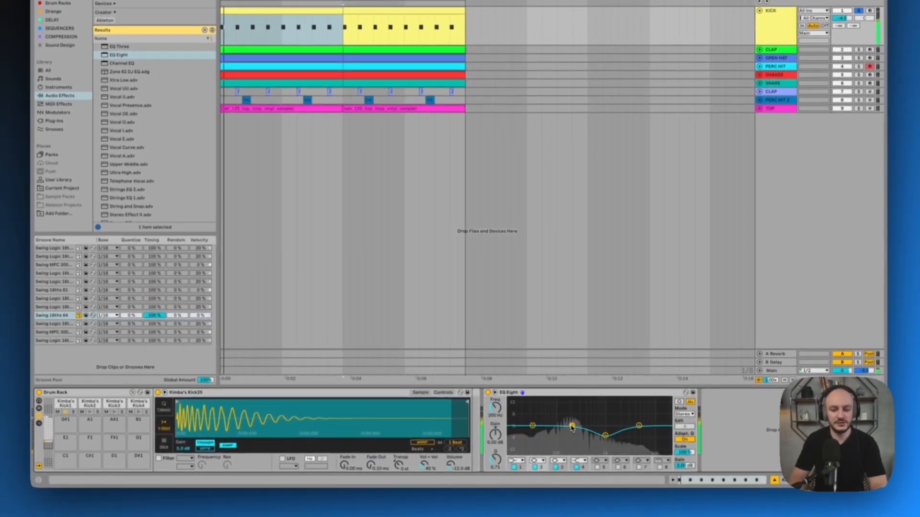
drag(571, 428, 574, 416)
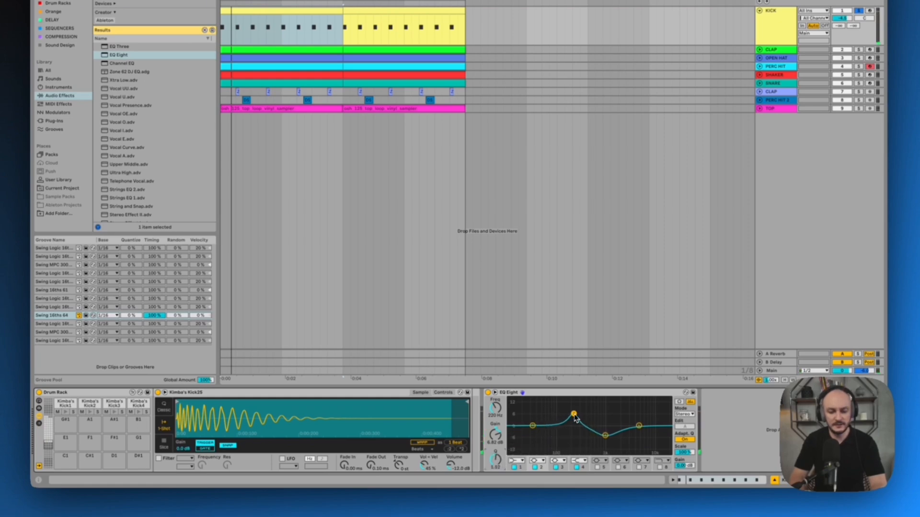
drag(575, 427, 575, 433)
key(space)
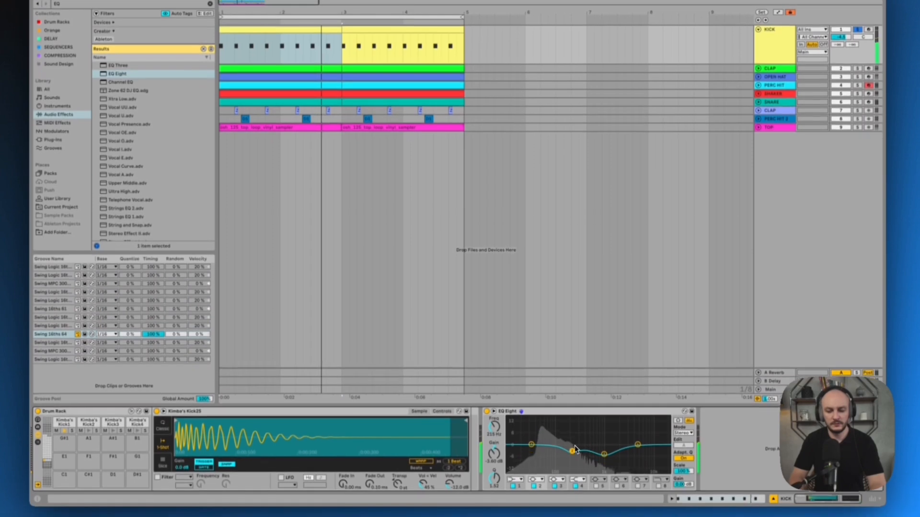
drag(575, 448, 546, 450)
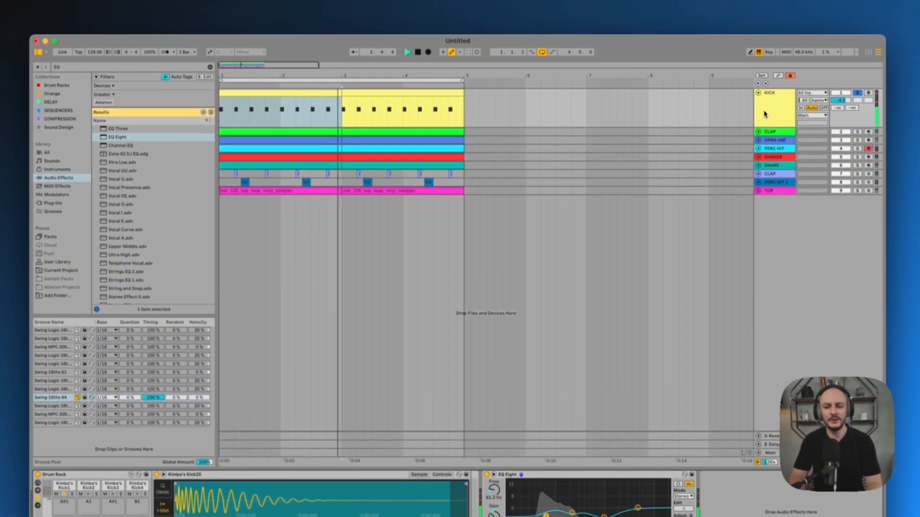
click(759, 25)
click(758, 94)
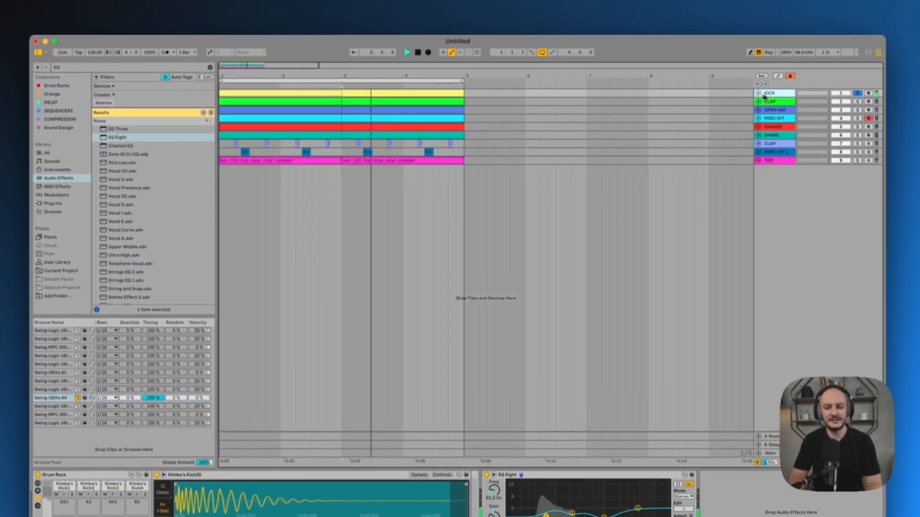
Solo the first CLAP track together with KICK, unfold it, lower its volume and send some of it to the reverb
key(space)
super+click(856, 102)
key(space)
click(758, 101)
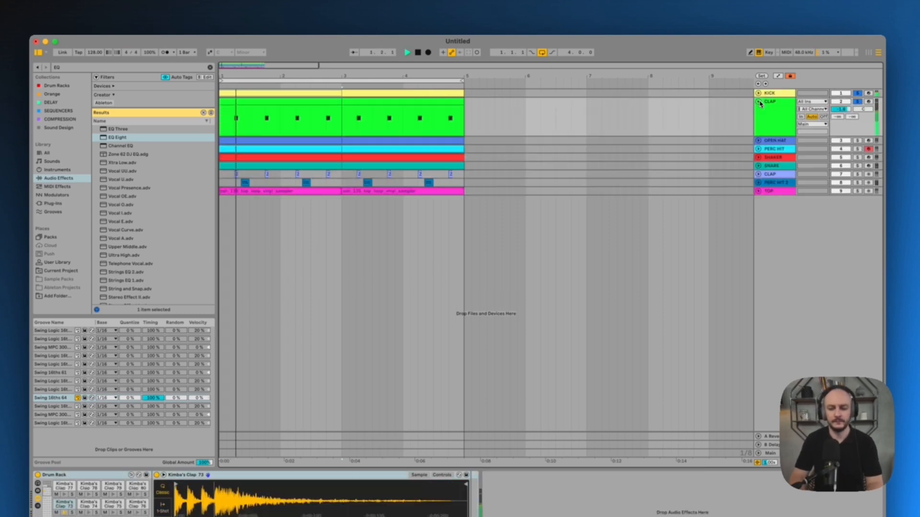
click(776, 103)
drag(842, 109, 846, 112)
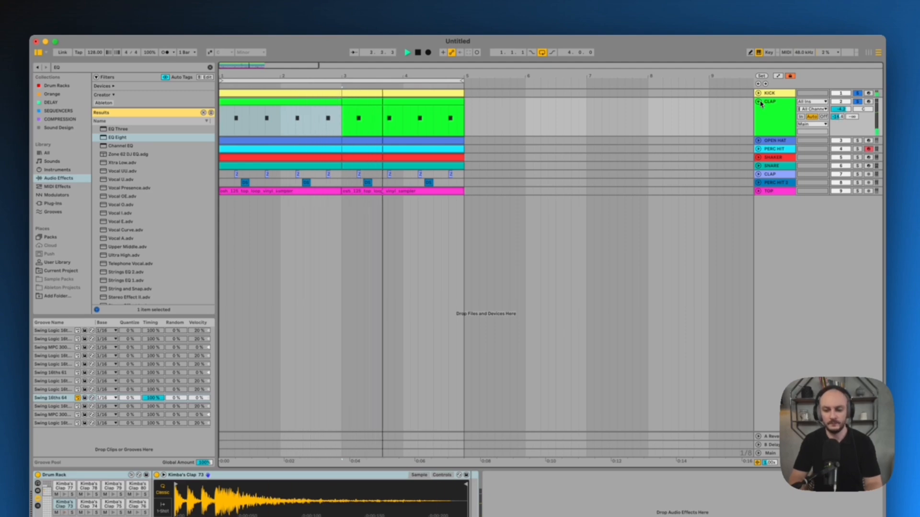
Unfold the OPEN HAT track, solo it with the kick and clap, and lower its volume during playback
click(774, 141)
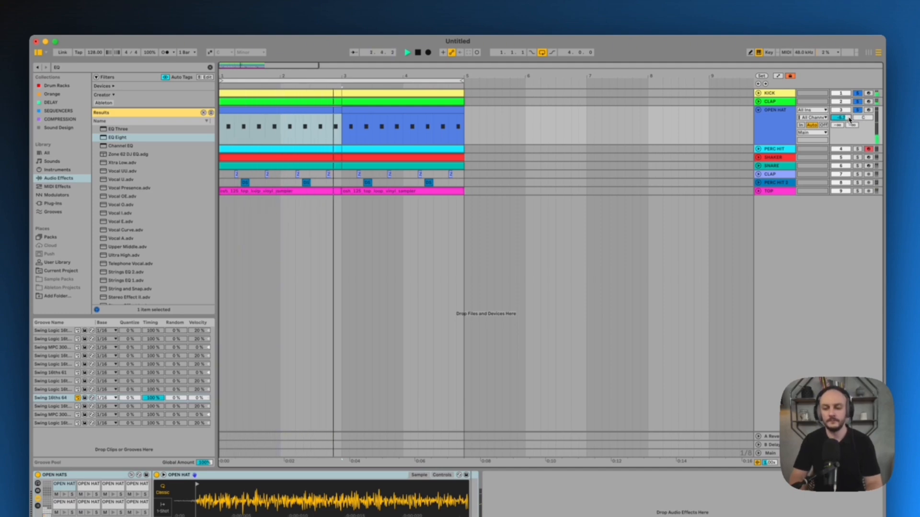
key(Down)
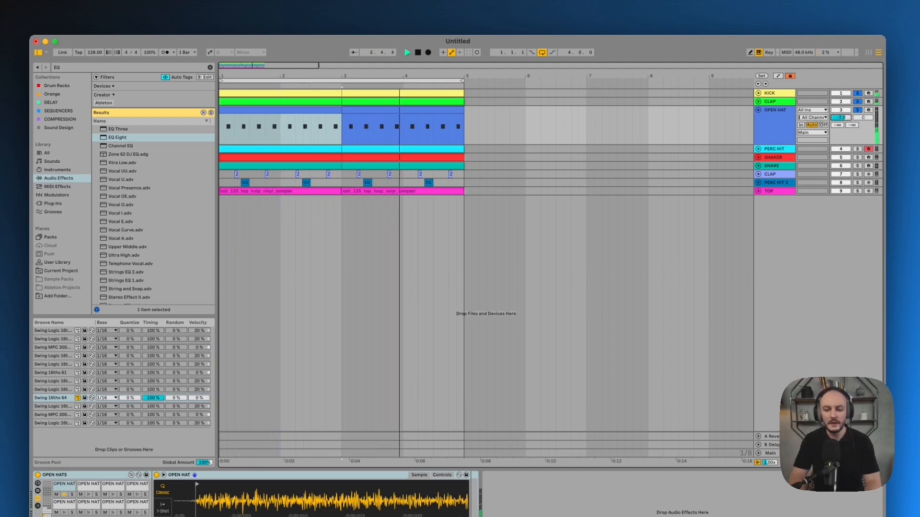
key(space)
Add EQ Eight to the OPEN HAT track and switch its first band to a low cut
click(775, 125)
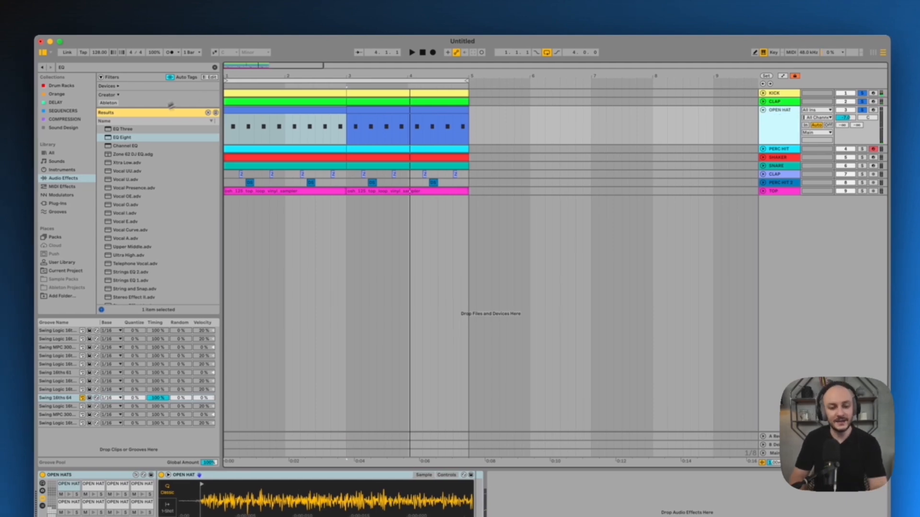
drag(121, 137, 348, 140)
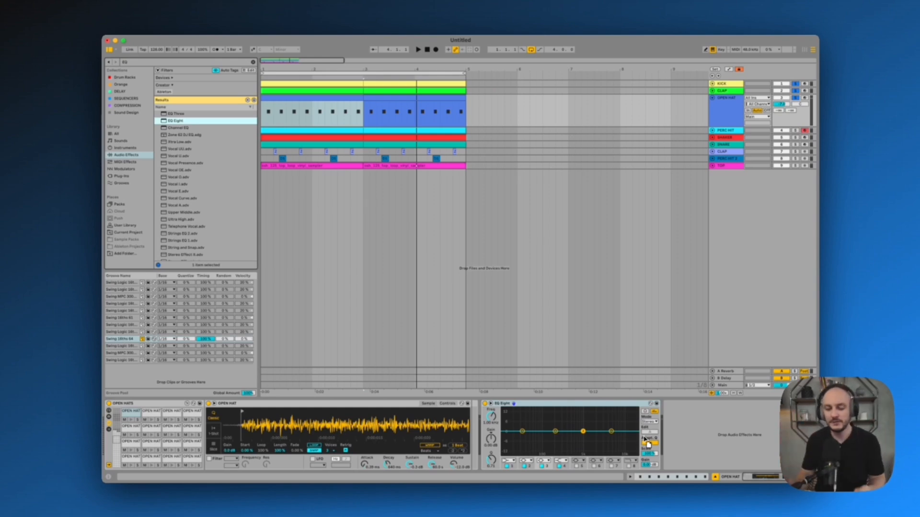
click(509, 459)
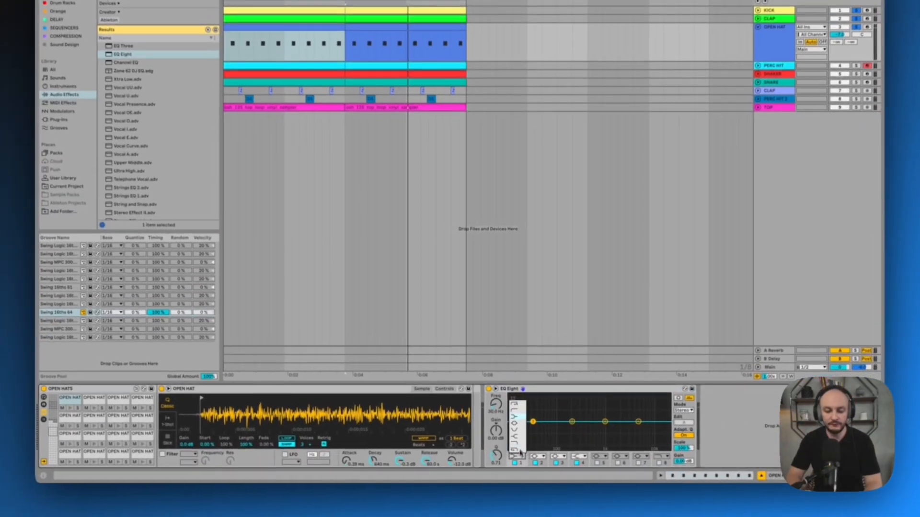
click(514, 410)
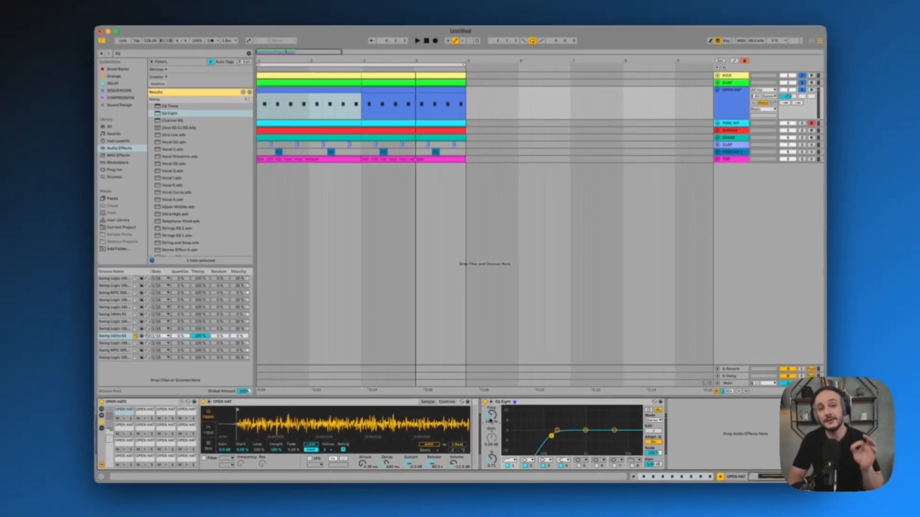
Sweep the open hat's low cut while listening, adjust the upper EQ bands, and settle the cut around 540 Hz
key(space)
drag(490, 421, 490, 422)
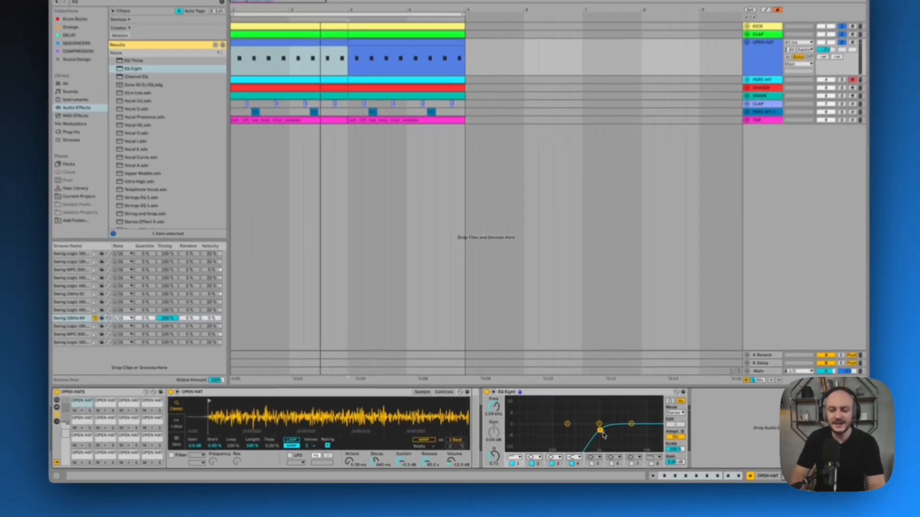
drag(583, 436, 642, 429)
key(space)
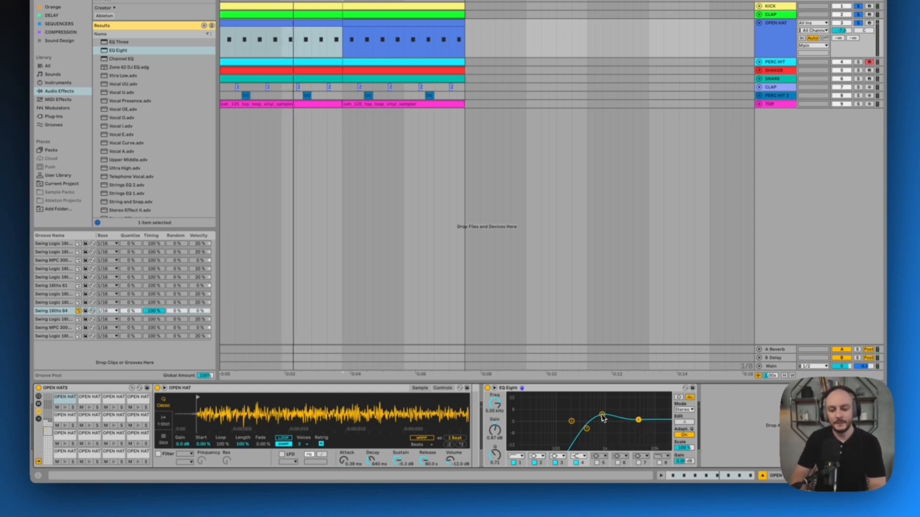
drag(604, 425, 643, 426)
click(640, 423)
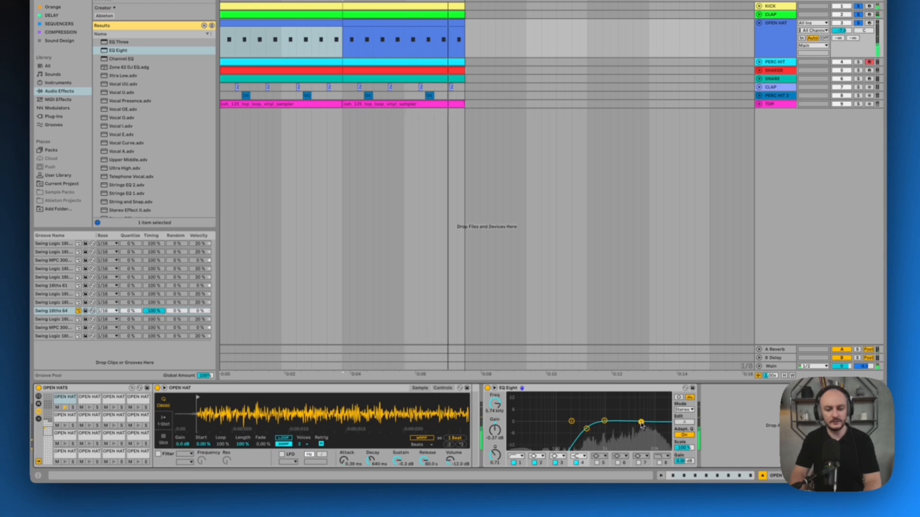
click(587, 428)
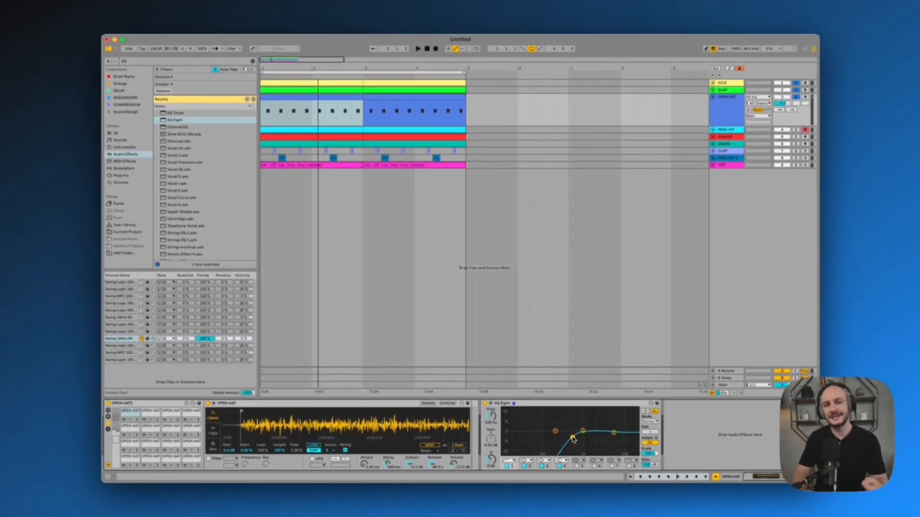
Raise the OPEN HAT track's send to A Reverb while auditioning it with the kick and clap
key(space)
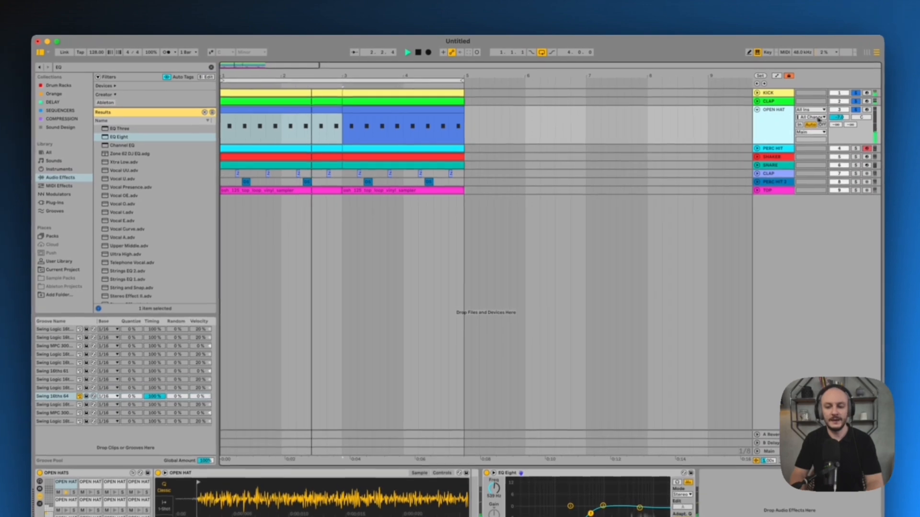
click(841, 129)
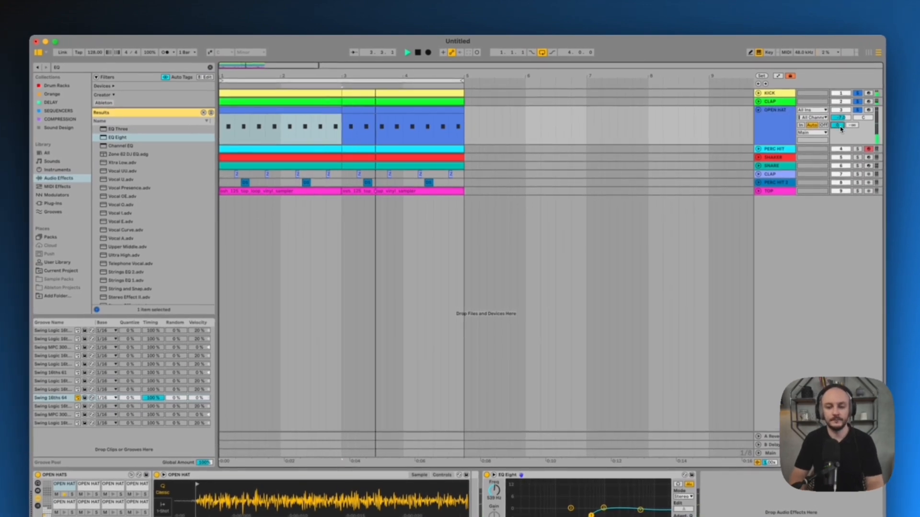
drag(841, 127, 840, 127)
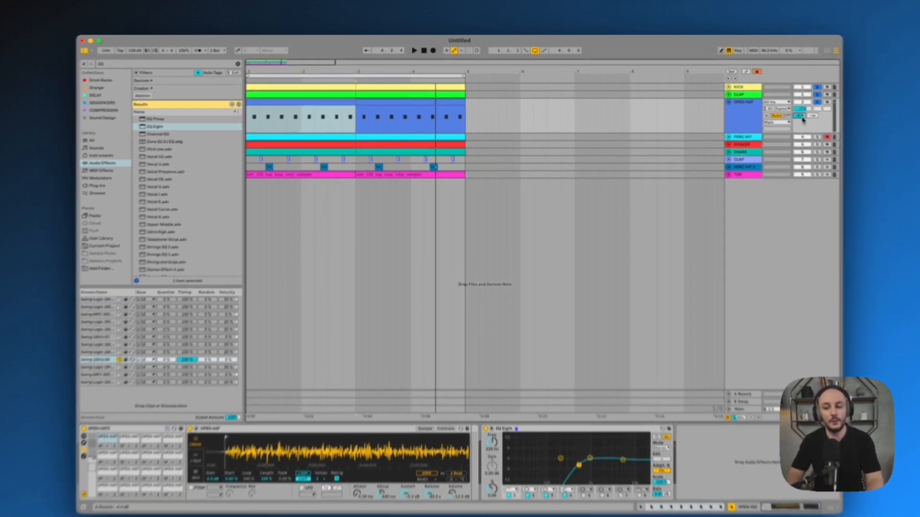
Play the full mix, unfold PERC HIT 2, and duplicate its first hit so one falls every two beats across the four bars
key(space)
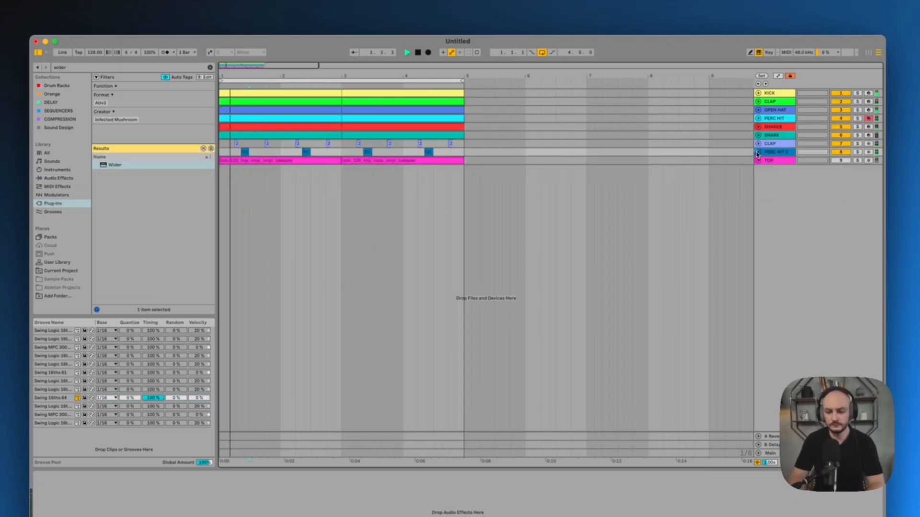
double_click(772, 152)
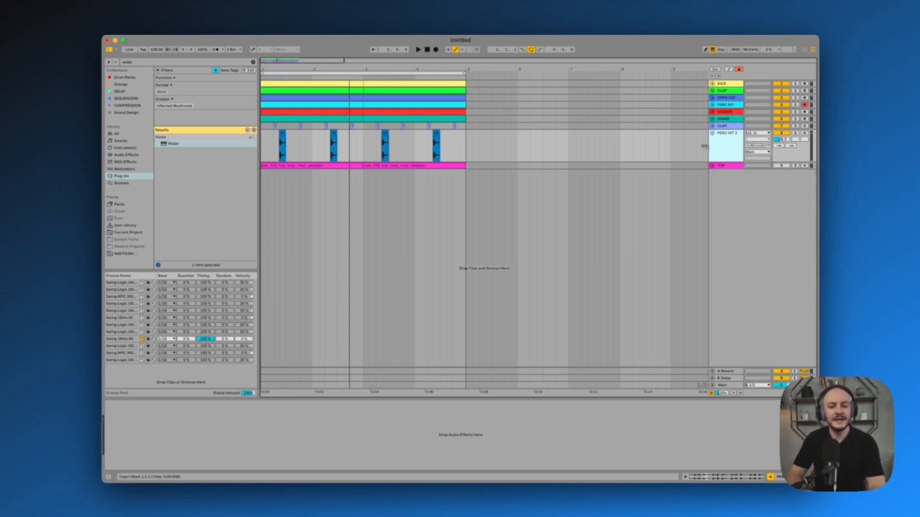
drag(266, 69, 266, 69)
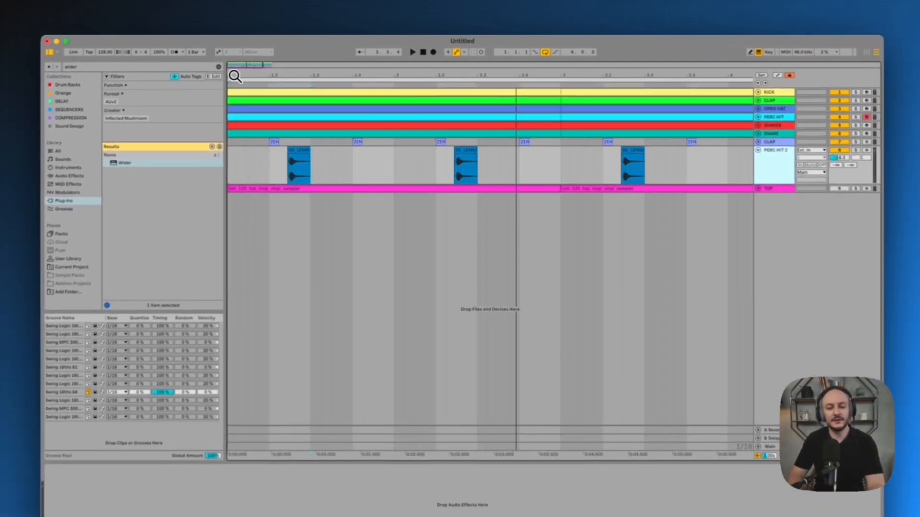
click(279, 156)
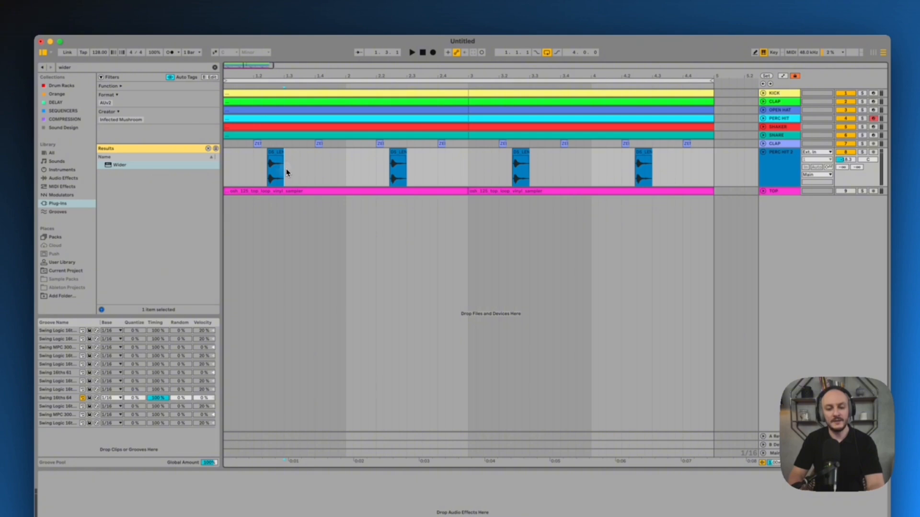
key(ctrl+d)
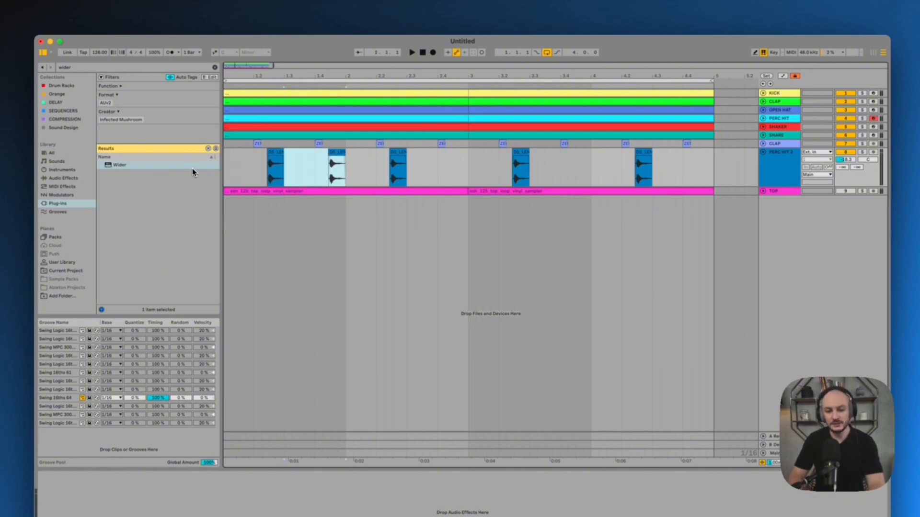
key(super+d)
key(super+d)
key(super+d)
key(super+d)
key(super+d)
key(super+d)
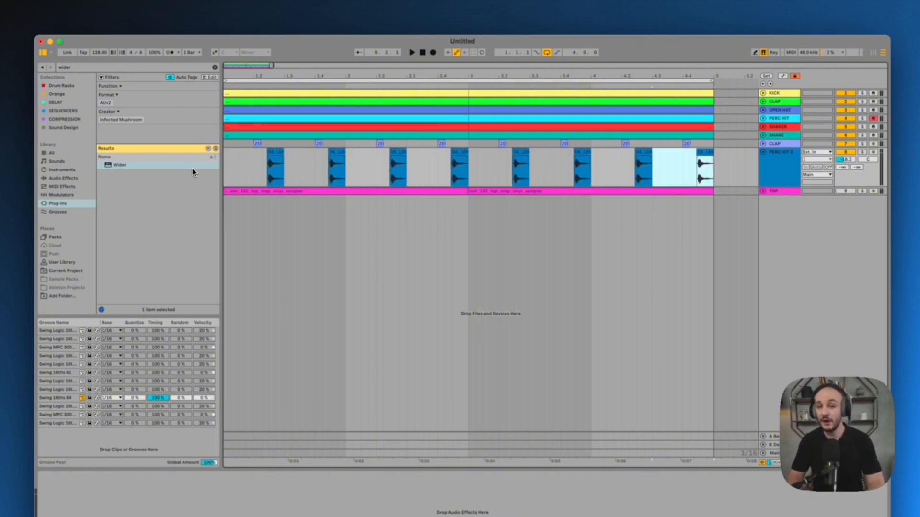
Audition the full mix from the start and undo the latest hit duplications on the PERC HIT 2 track
click(423, 53)
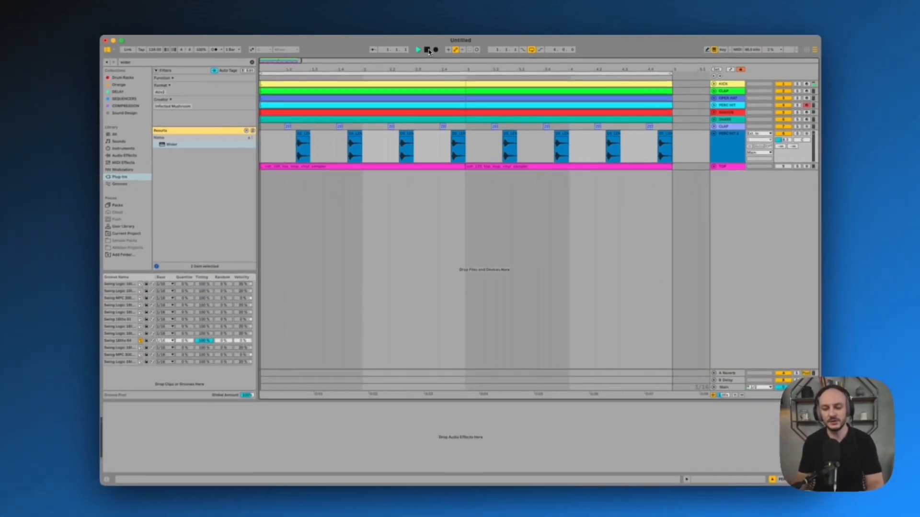
key(space)
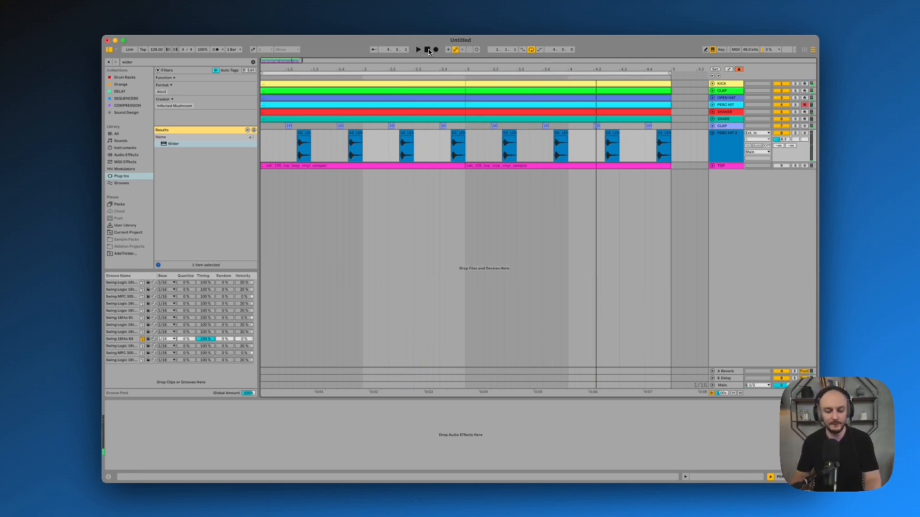
key(super+z)
key(super+z)
key(super+z)
key(super+z)
key(super+z)
key(super+z)
key(super+z)
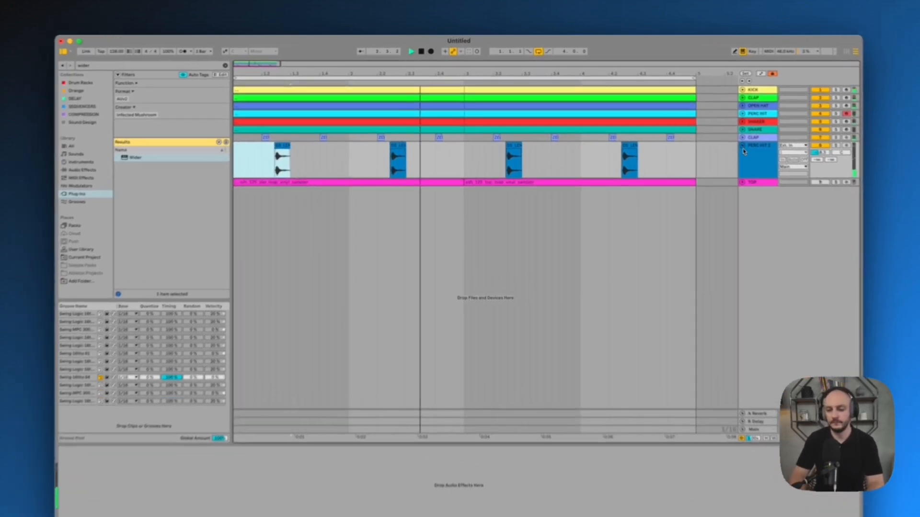
Fold PERC HIT 2, unfold the TOP track, and consolidate its loop clips into one four-bar clip
click(713, 134)
click(761, 158)
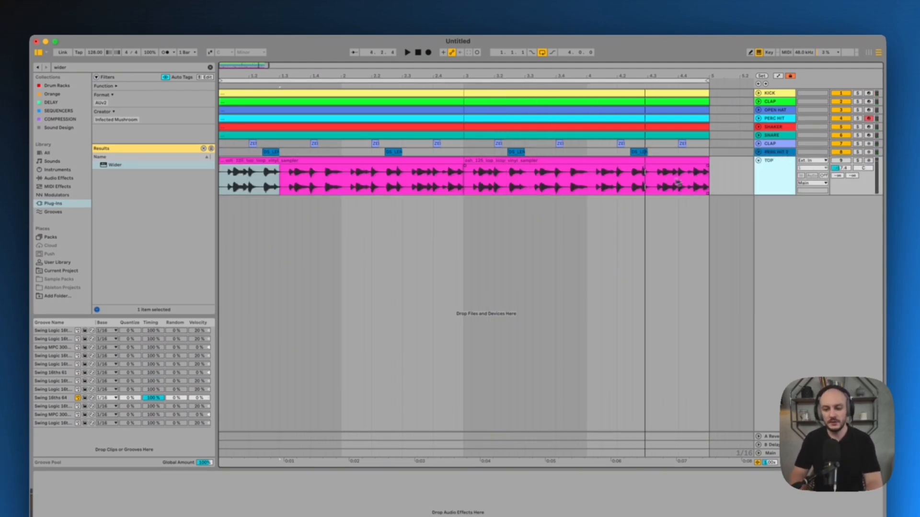
drag(709, 174, 710, 176)
drag(711, 175, 220, 177)
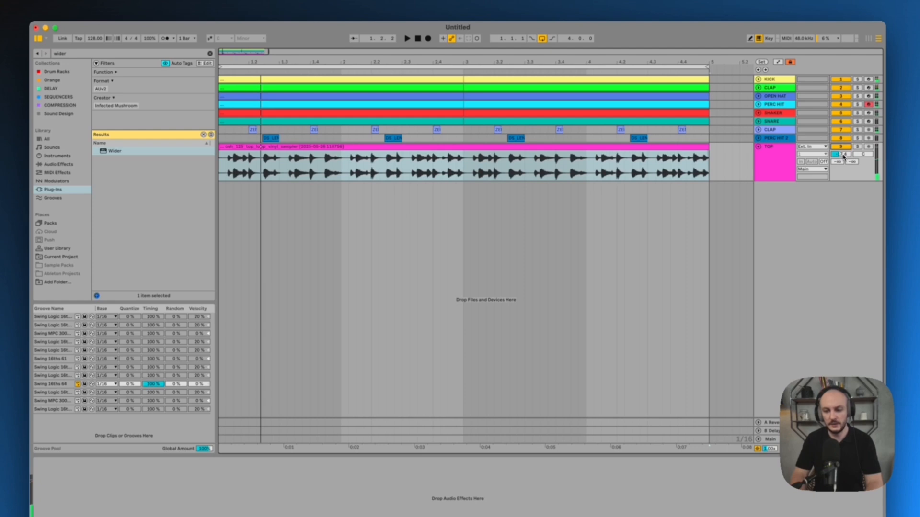
Adjust the TOP track's volume while auditioning the loop in the full mix
click(840, 160)
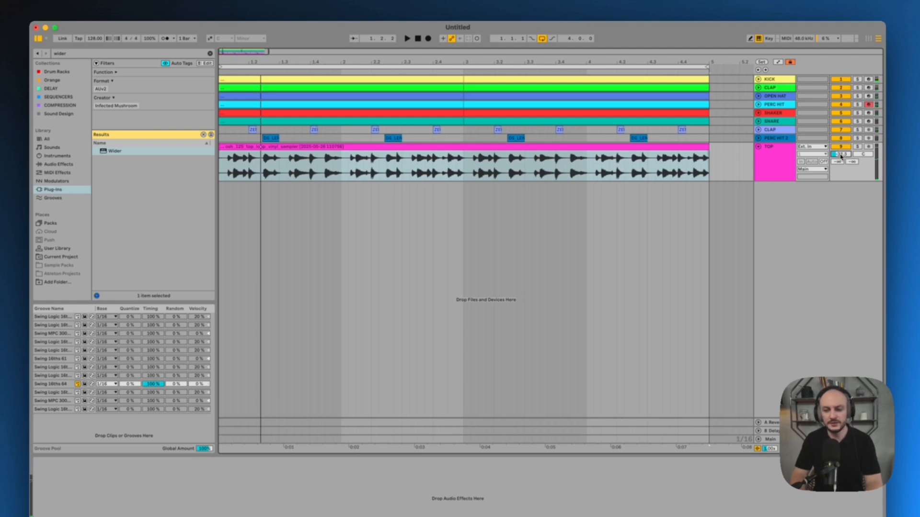
drag(841, 157, 841, 157)
key(space)
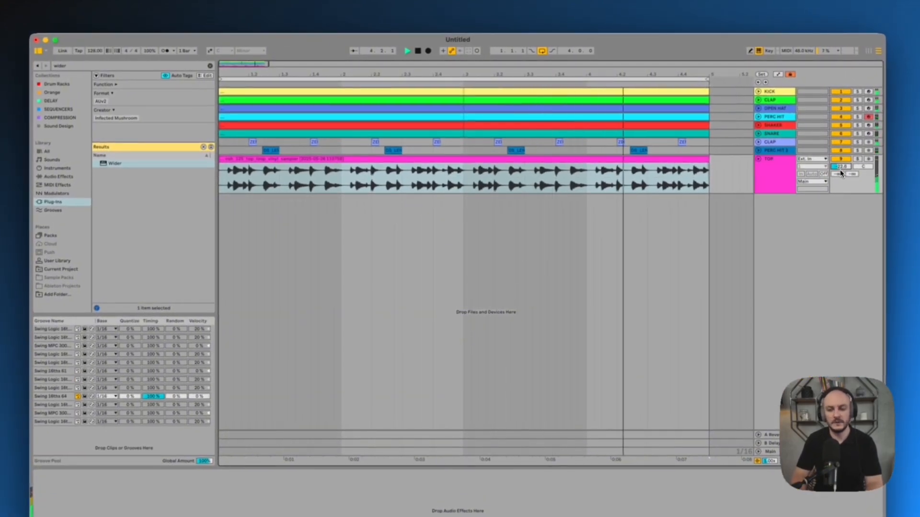
key(space)
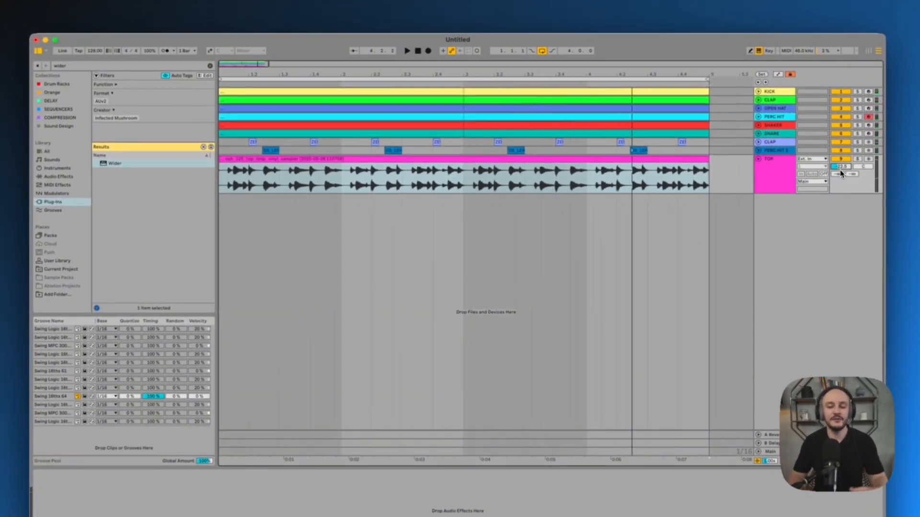
click(761, 186)
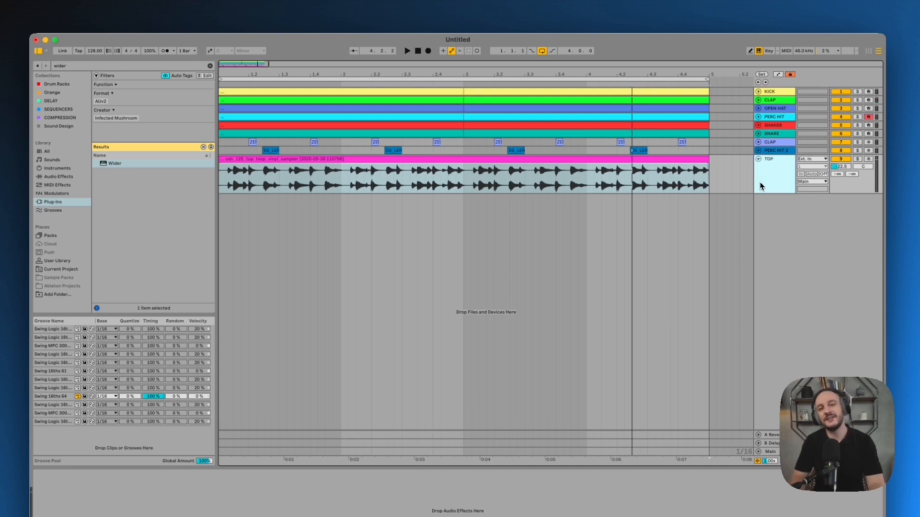
click(846, 169)
key(space)
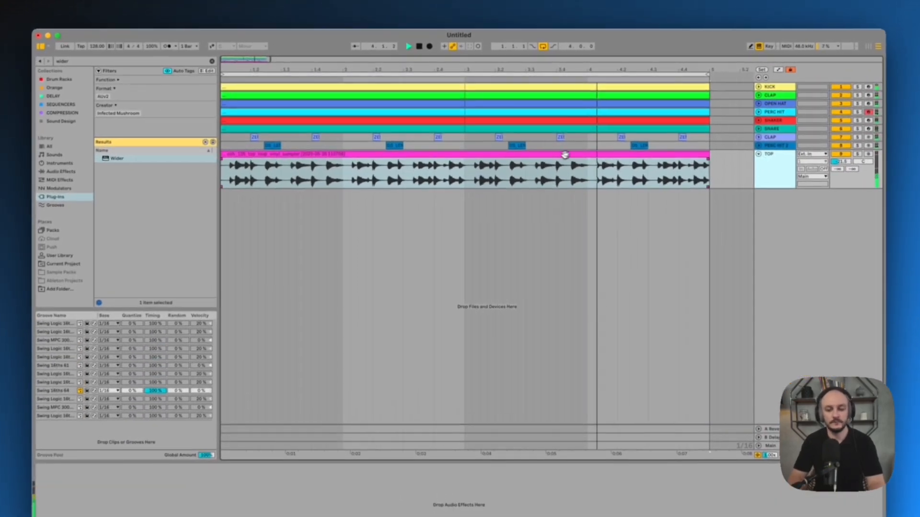
Open the TOP loop's clip settings and adjust the Beats warp transient envelope to shape its hits, auditioning the result
double_click(543, 140)
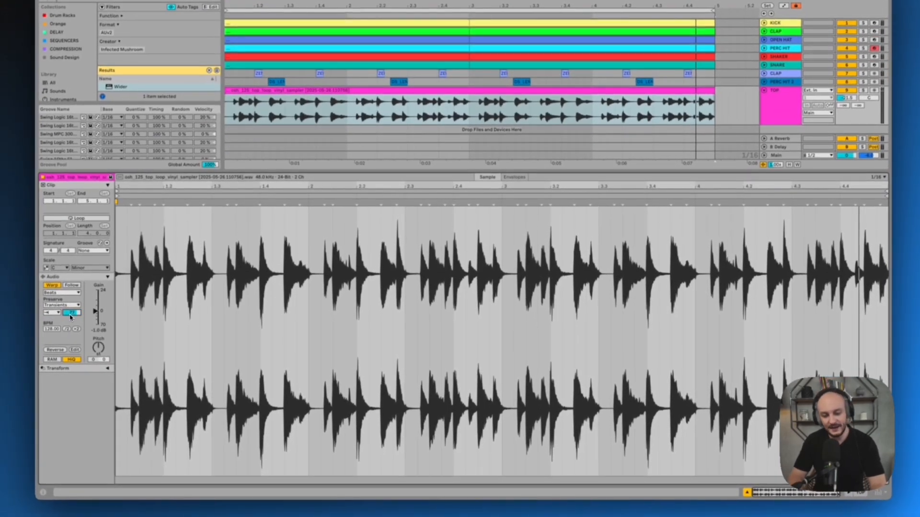
key(space)
drag(70, 314, 73, 289)
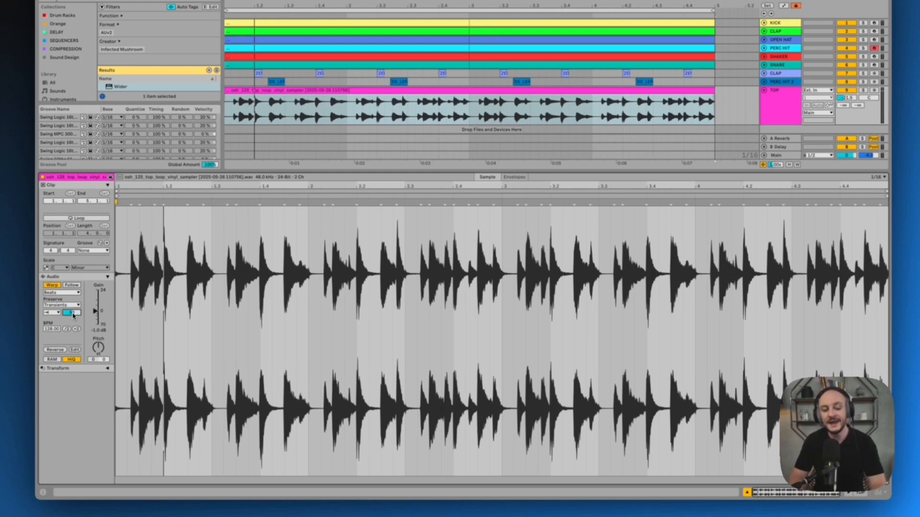
drag(73, 315, 73, 328)
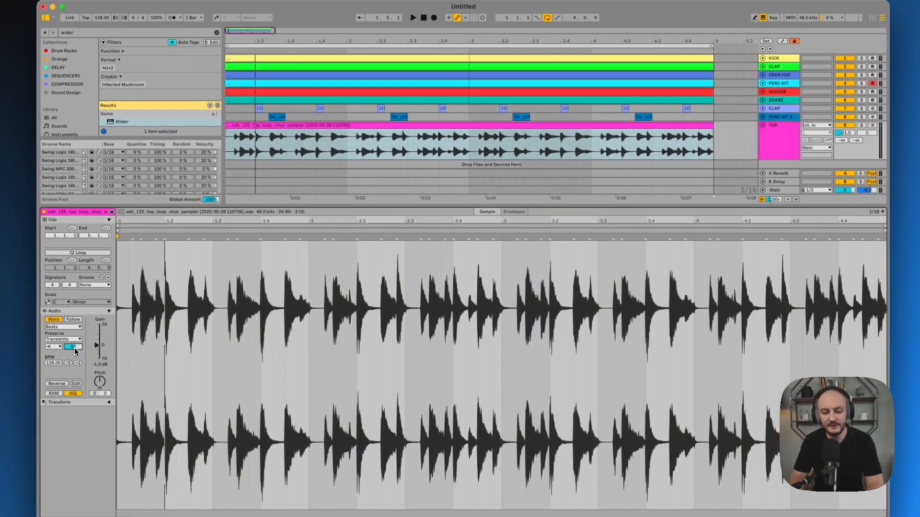
key(space)
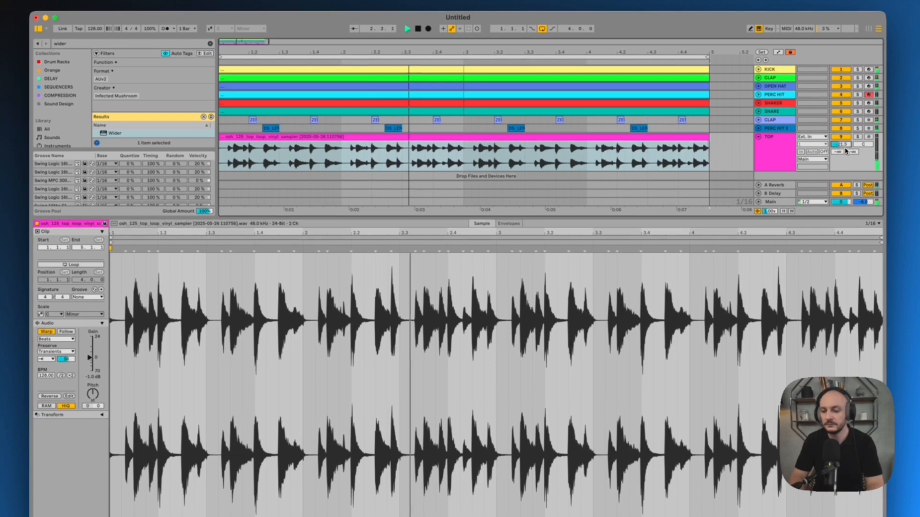
Select the TOP track and show its device chain in place of the clip settings
click(782, 148)
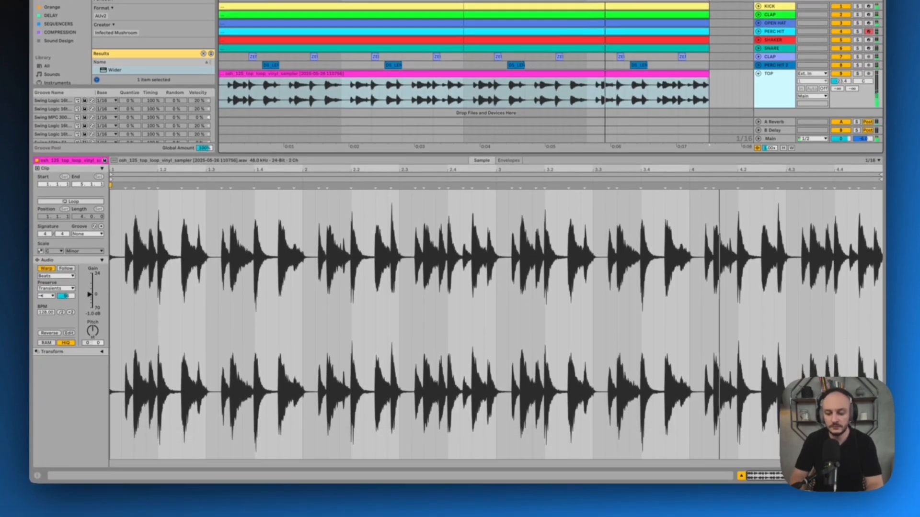
click(841, 486)
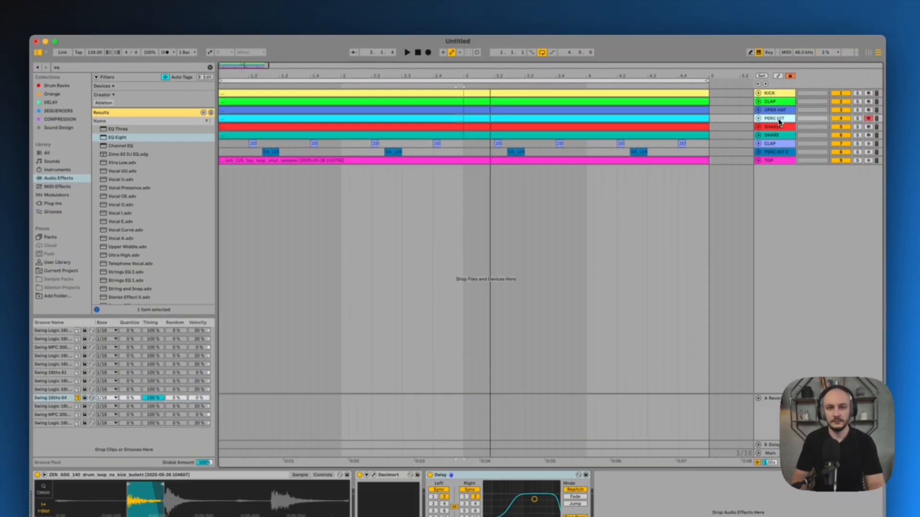